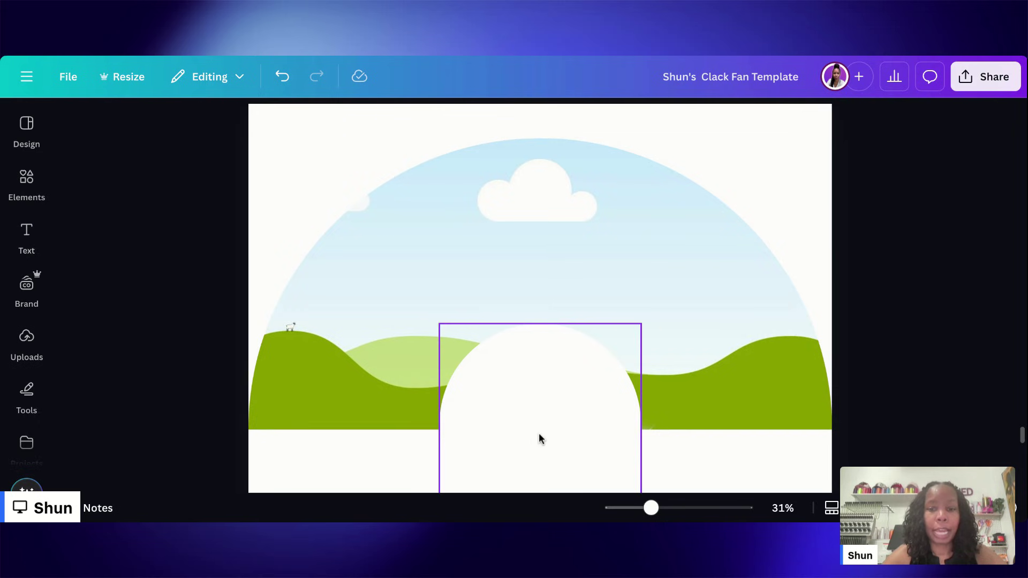
pyautogui.moveTo(556, 374)
pyautogui.mouseDown()
pyautogui.moveTo(557, 427)
pyautogui.moveTo(565, 380)
pyautogui.mouseUp()
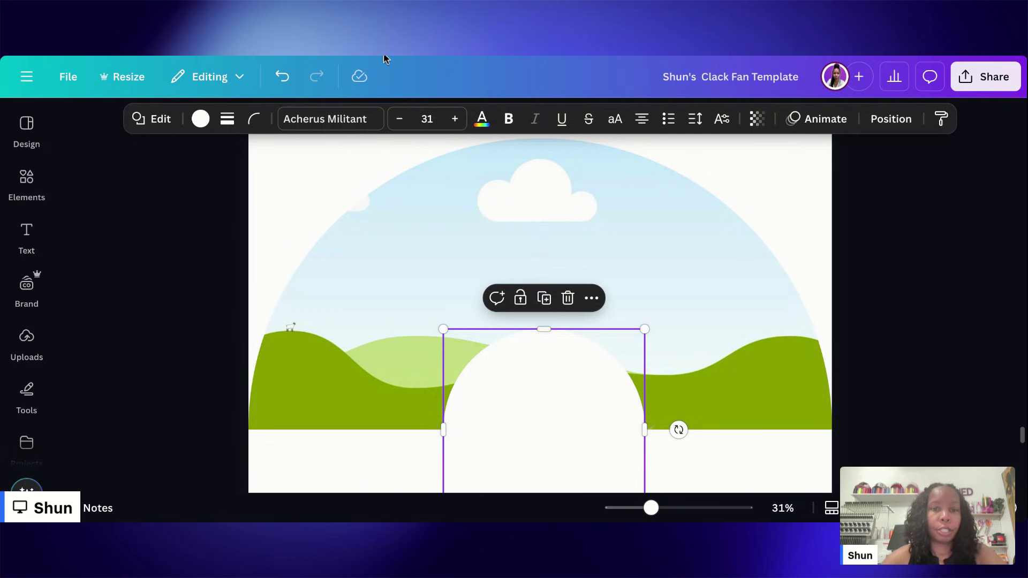
pyautogui.click(277, 79)
pyautogui.click(277, 79)
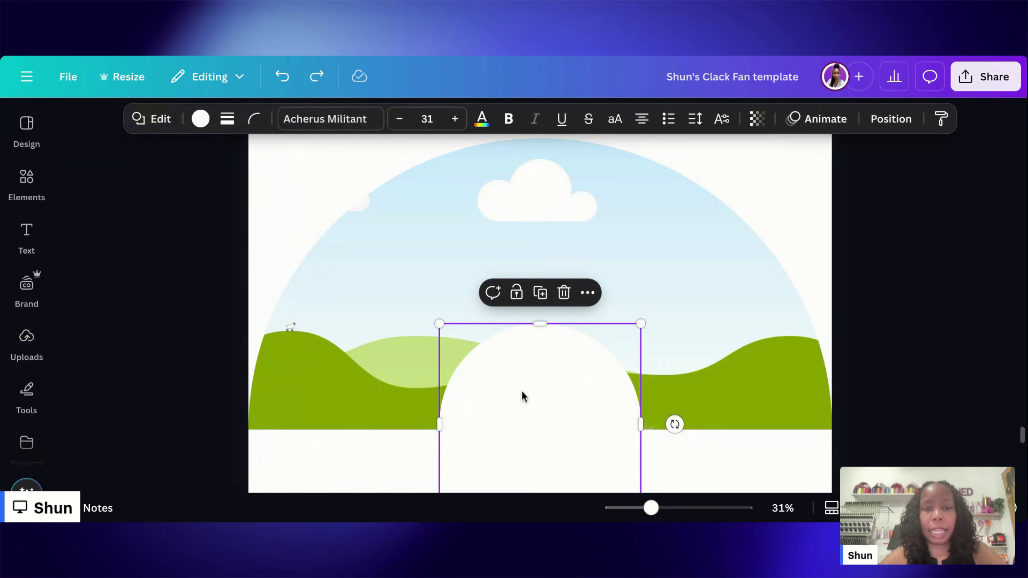
# Step: Examine the fan designs on pages 15 to 18, from the cowgirl artwork to the empty landscape frame
pyautogui.scroll(-2, 620, 351)
pyautogui.scroll(3, 619, 353)
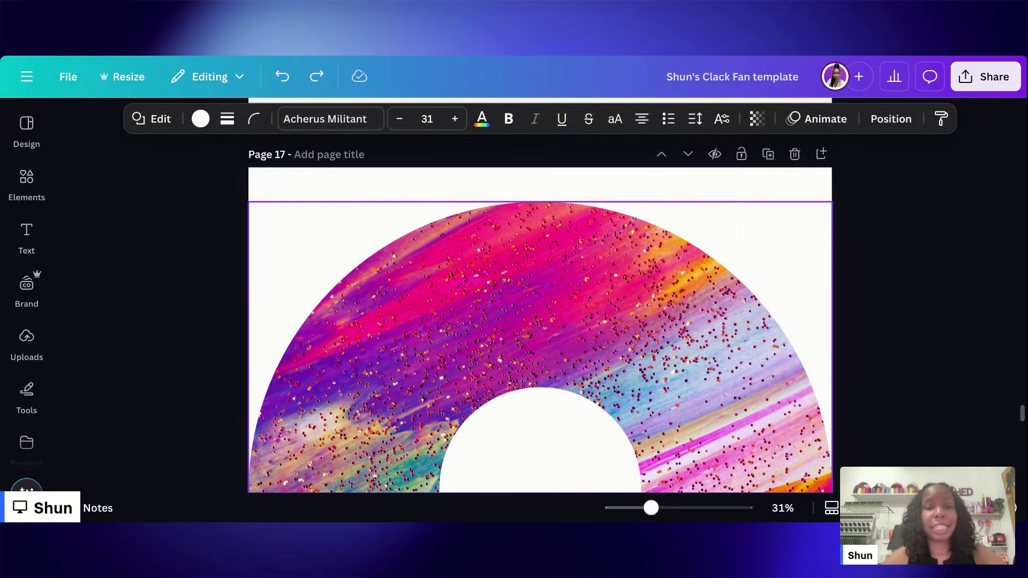
pyautogui.scroll(-5, 555, 321)
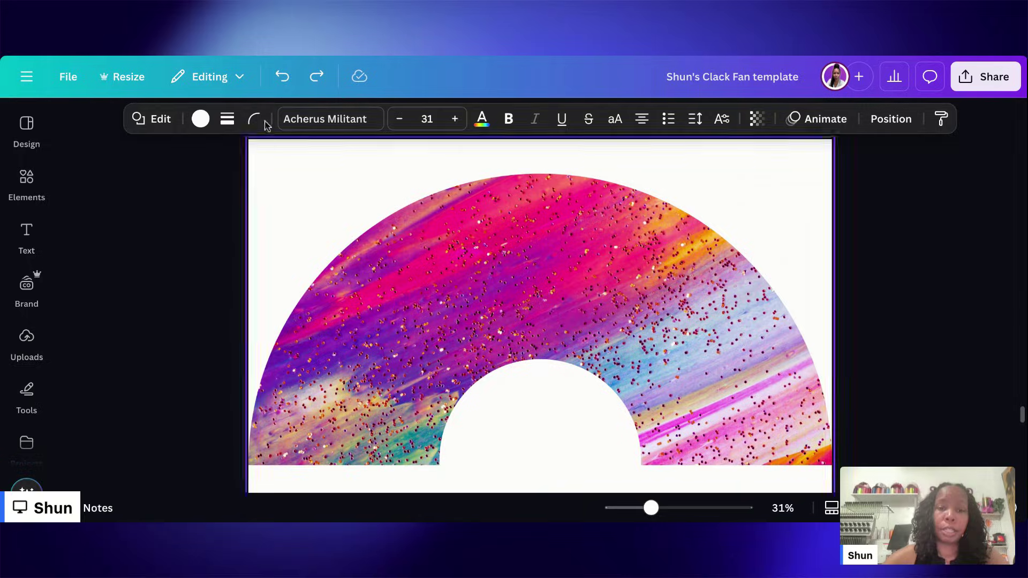
pyautogui.scroll(5, 400, 255)
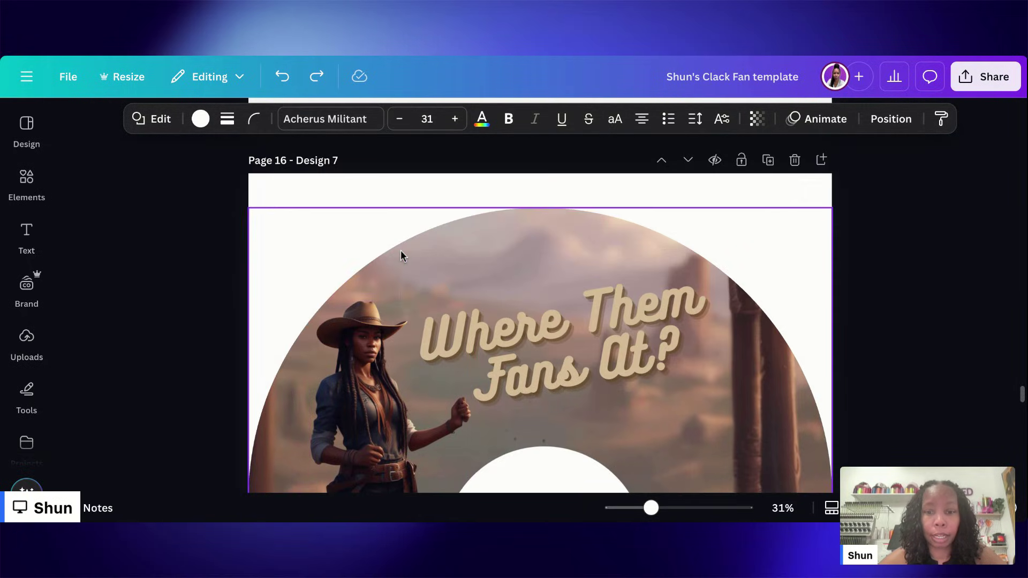
pyautogui.scroll(5, 401, 254)
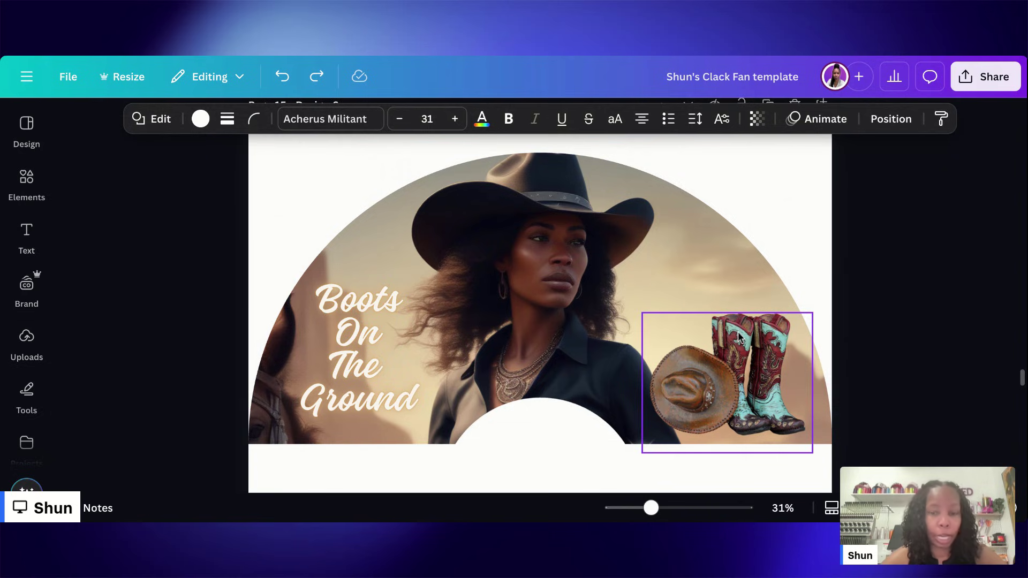
pyautogui.scroll(-5, 737, 332)
pyautogui.scroll(4, 737, 335)
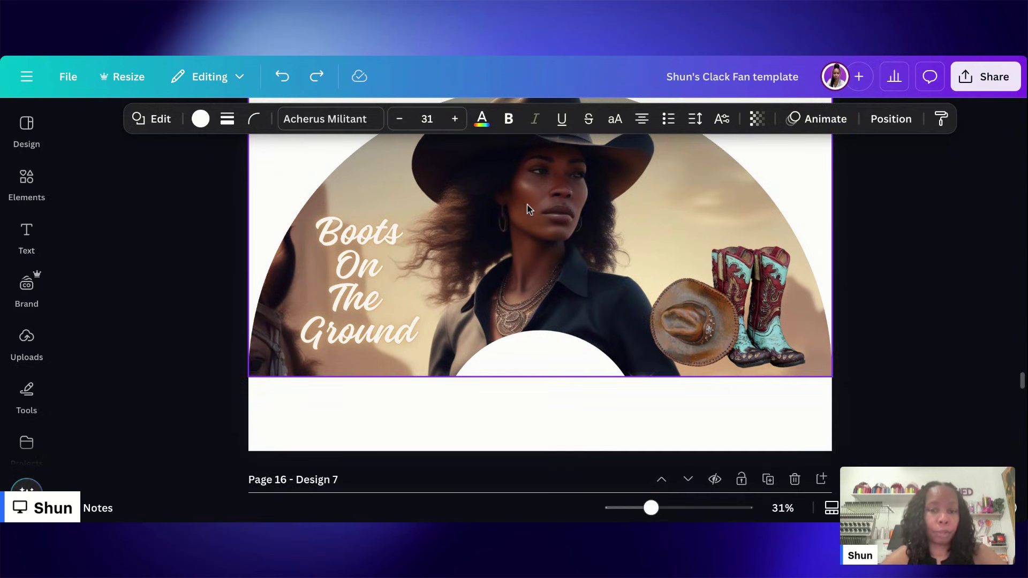
pyautogui.scroll(-2, 528, 209)
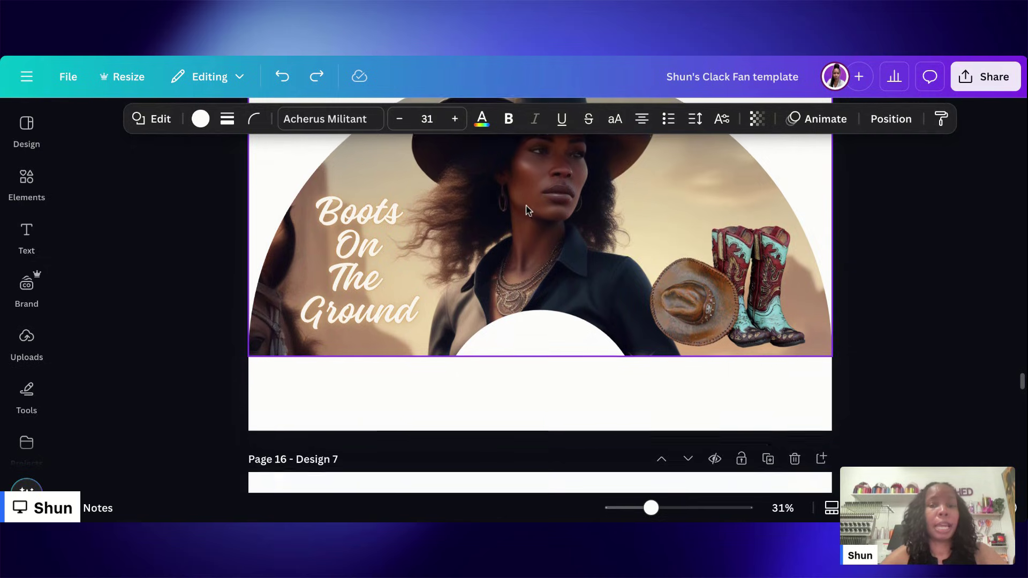
pyautogui.scroll(-1, 526, 208)
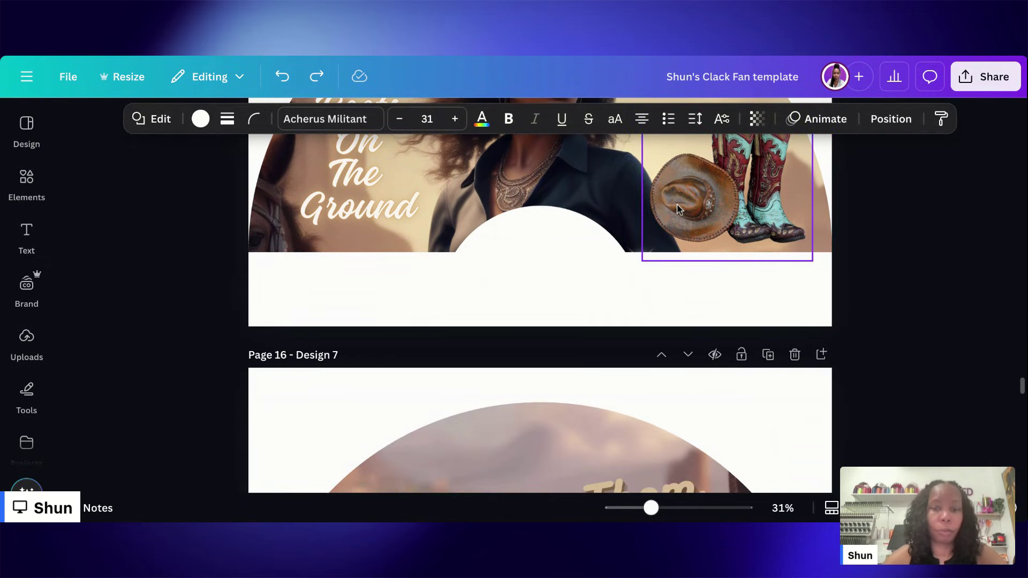
pyautogui.scroll(-3, 677, 208)
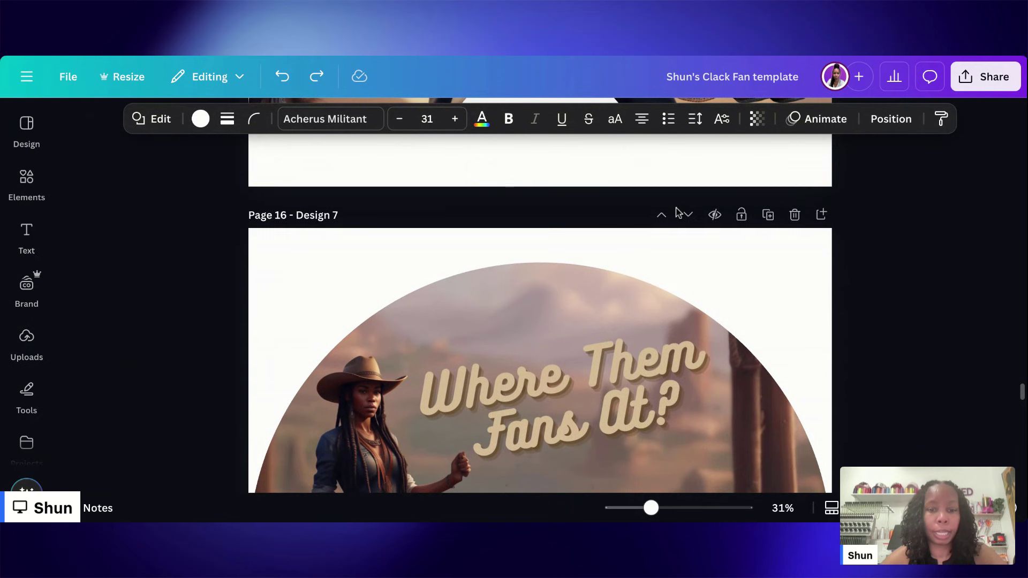
pyautogui.scroll(-10, 678, 211)
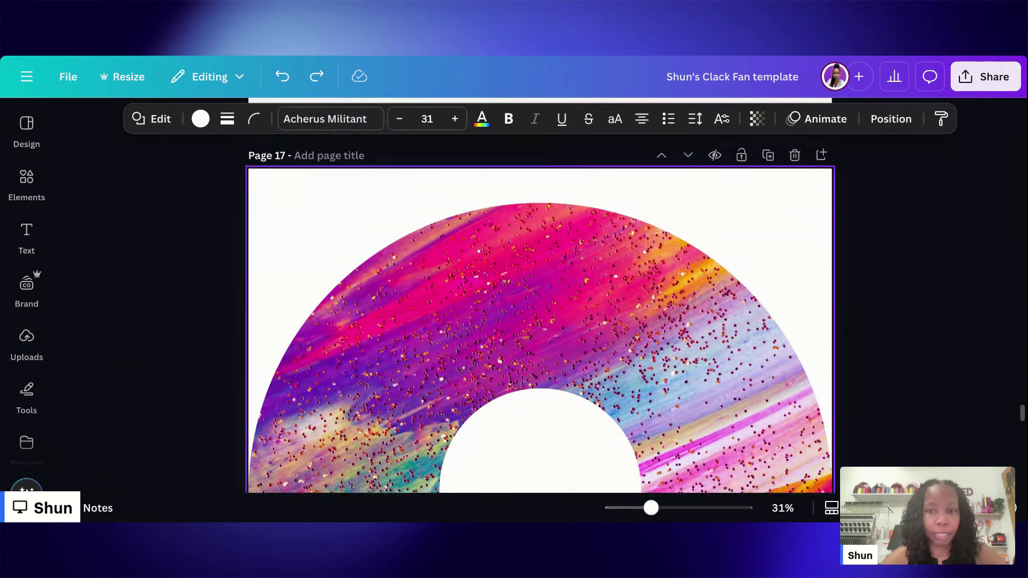
pyautogui.scroll(-1, 540, 321)
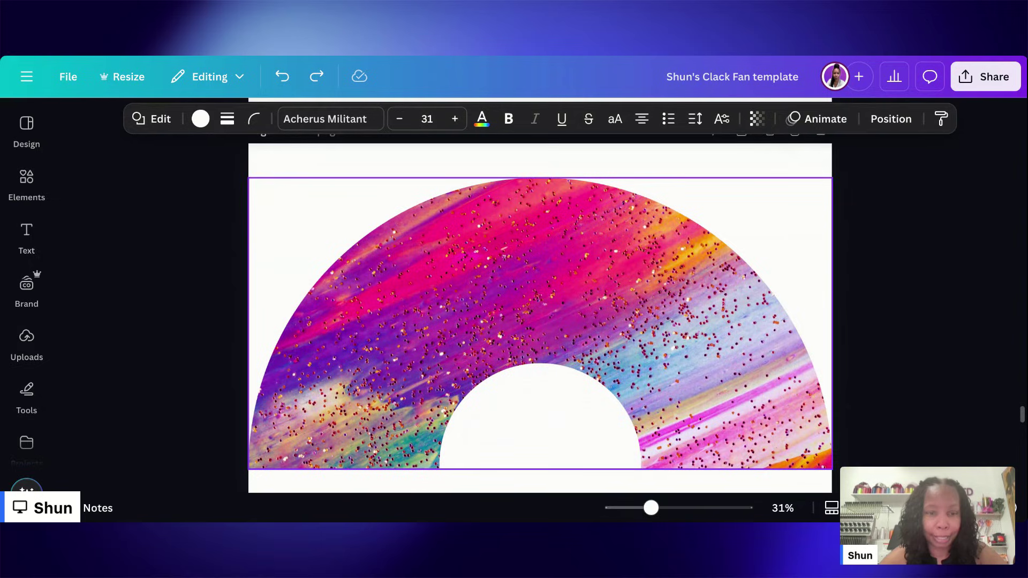
pyautogui.scroll(-1, 539, 321)
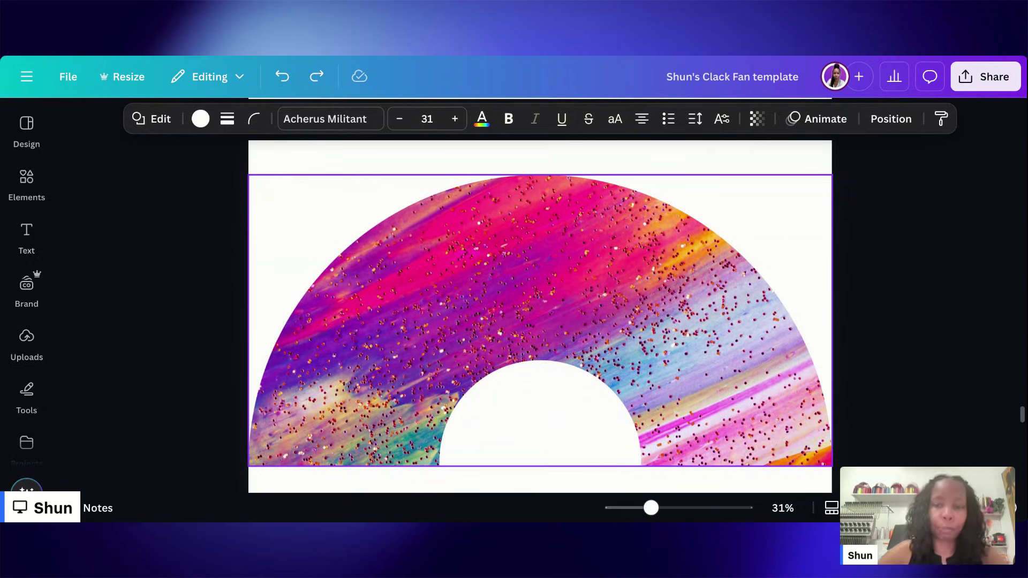
pyautogui.scroll(-5, 540, 321)
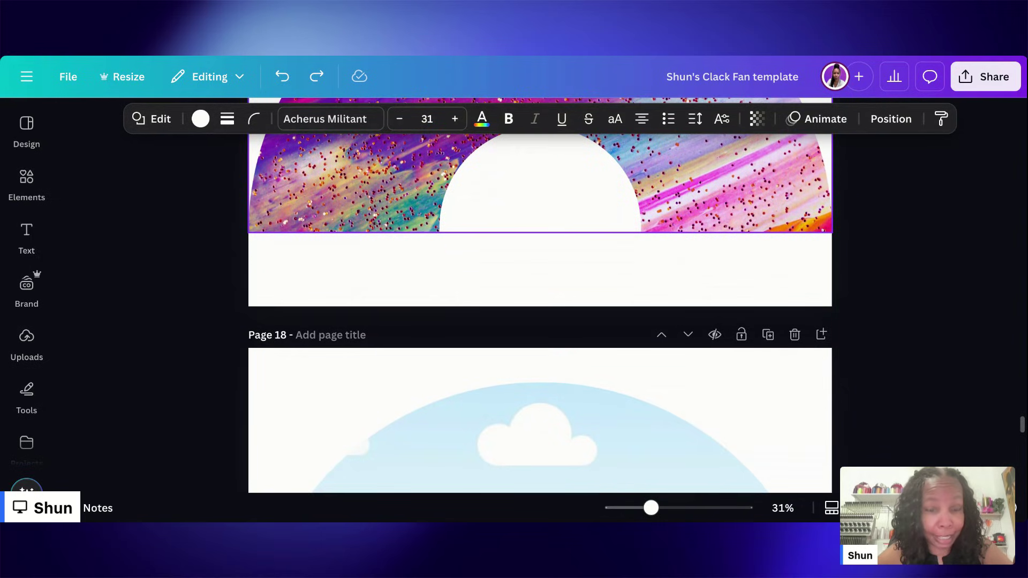
pyautogui.scroll(-2, 540, 321)
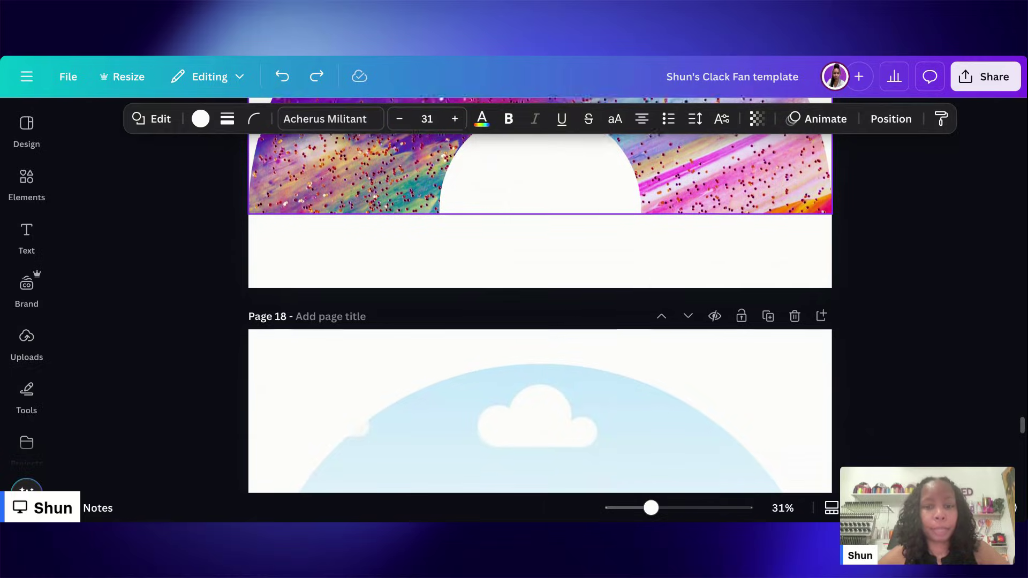
pyautogui.scroll(-3, 539, 321)
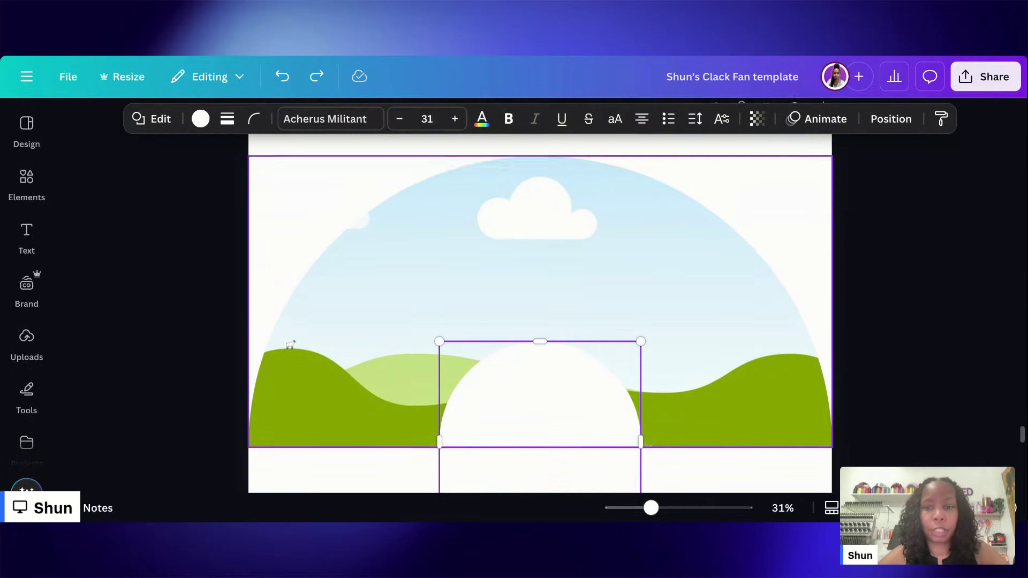
# Step: Add the uploaded selfie of two people to page 18 and drop it into the fan-shaped frame
pyautogui.click(302, 150)
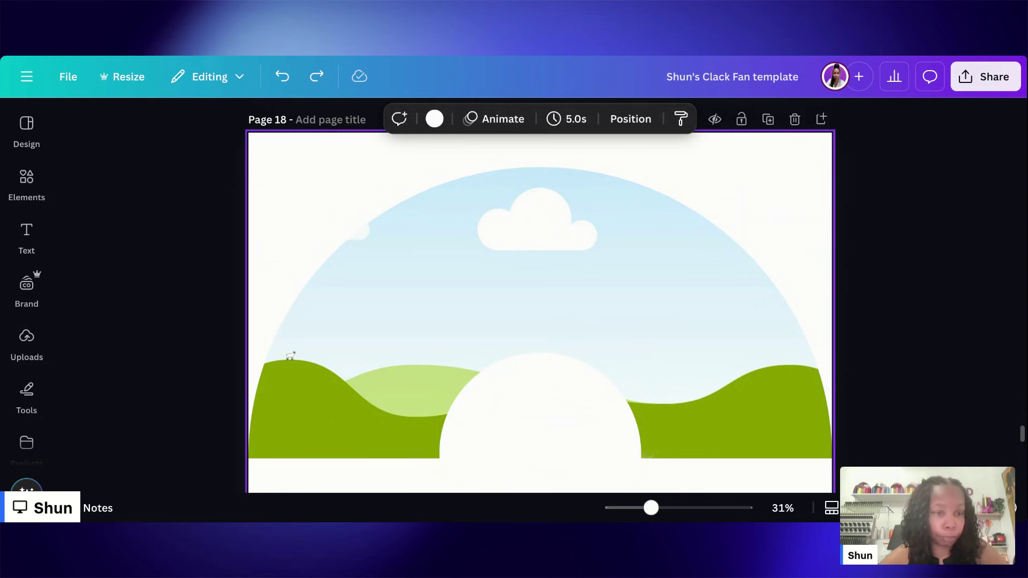
pyautogui.click(26, 338)
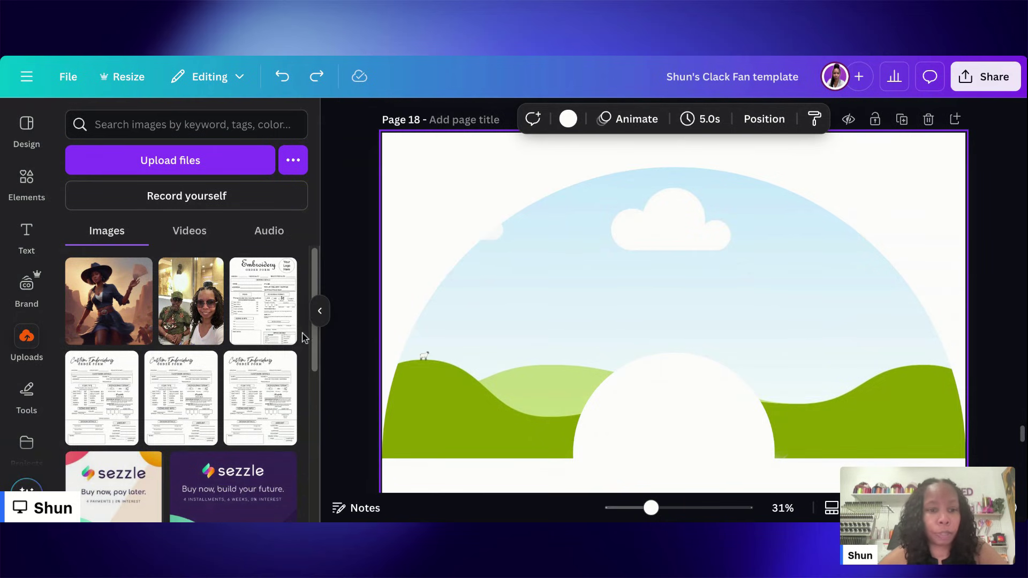
pyautogui.click(184, 291)
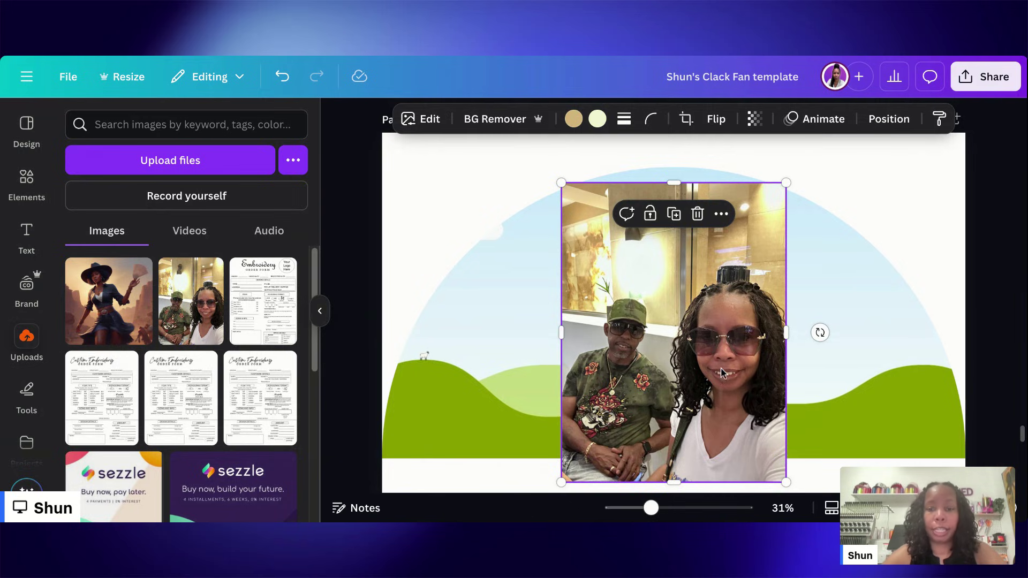
pyautogui.moveTo(720, 367); pyautogui.dragTo(687, 307)
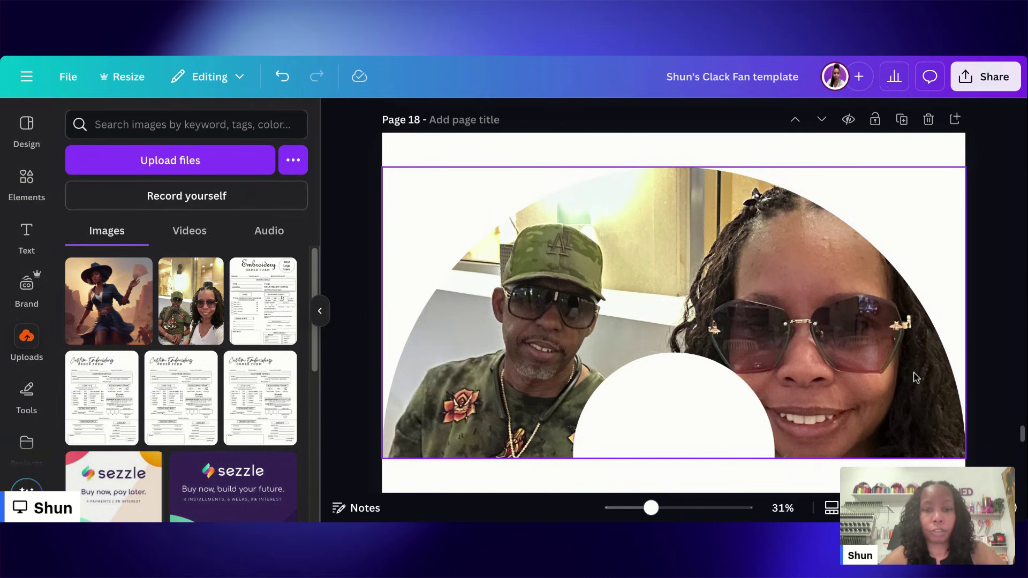
pyautogui.click(999, 297)
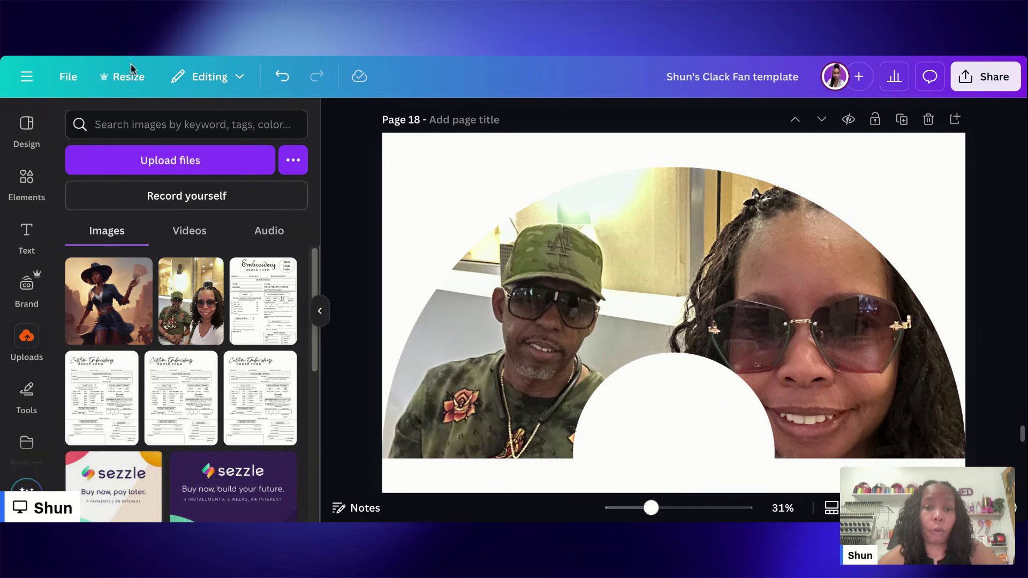
pyautogui.click(387, 143)
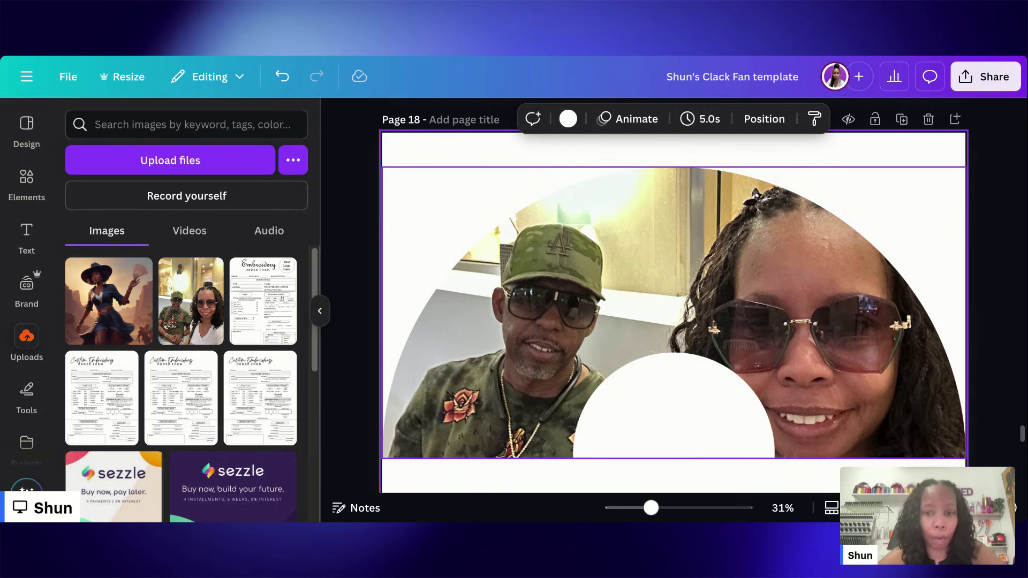
pyautogui.click(634, 439)
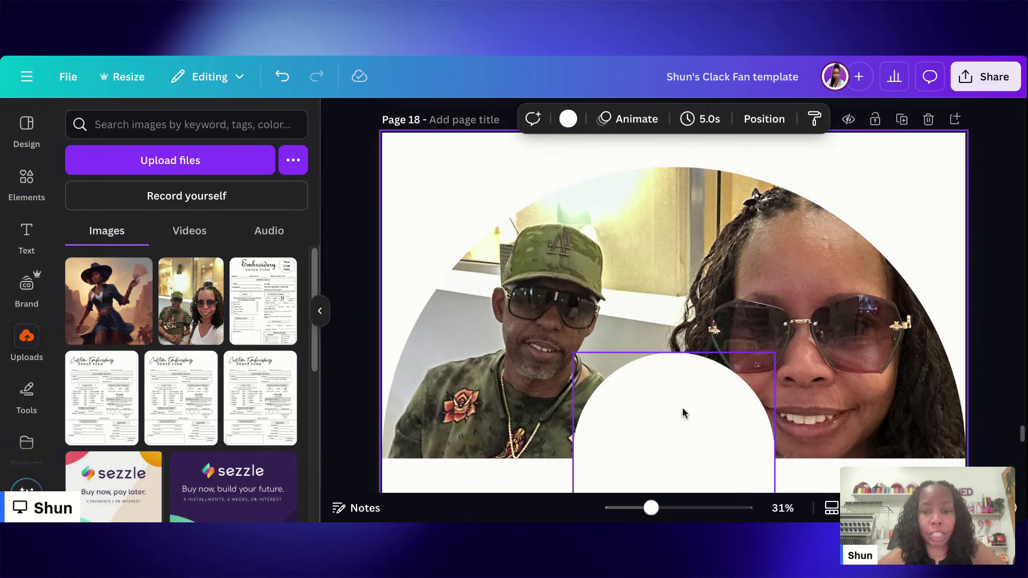
pyautogui.moveTo(683, 412); pyautogui.dragTo(686, 473)
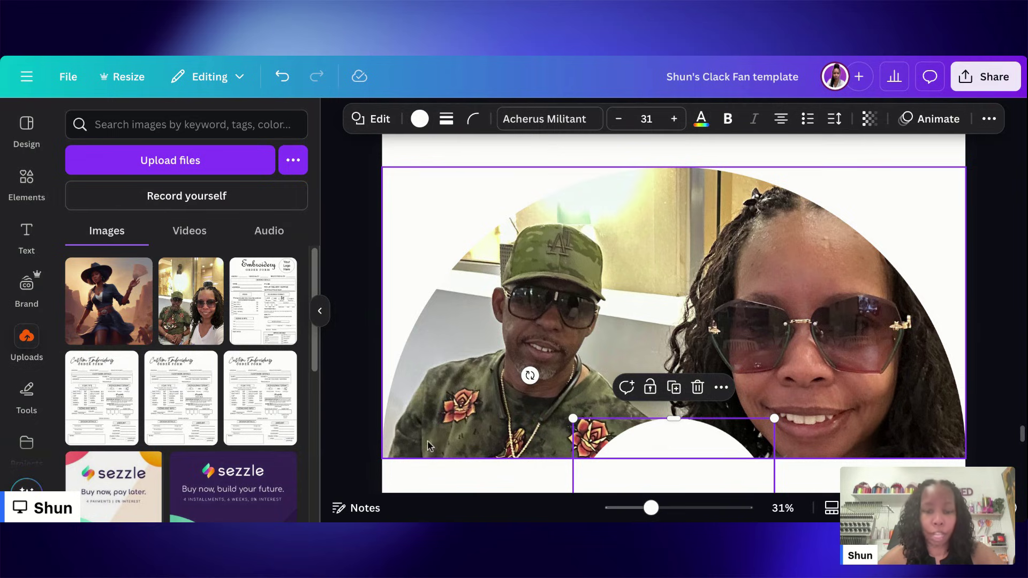
pyautogui.moveTo(690, 444); pyautogui.dragTo(690, 438)
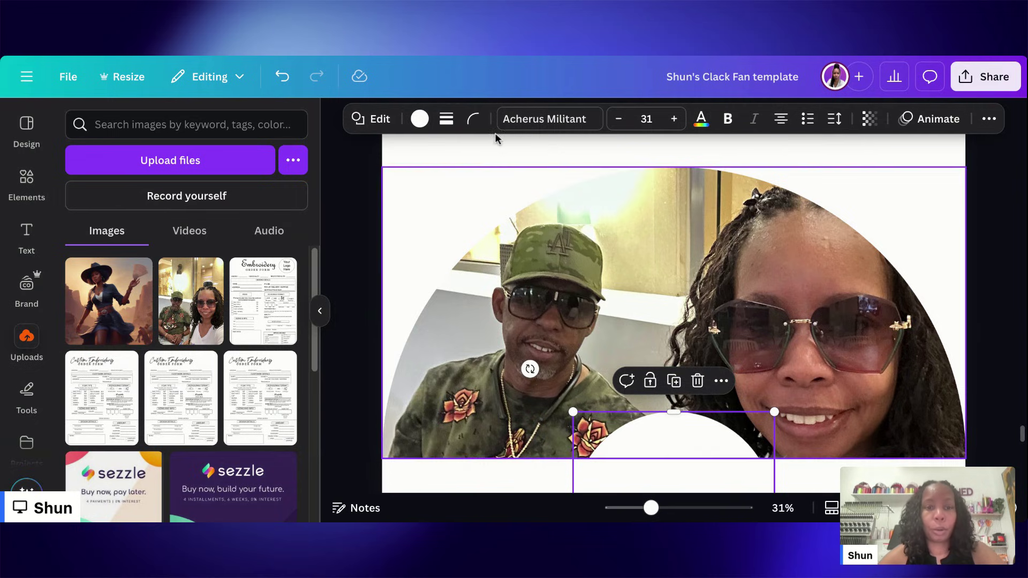
pyautogui.click(282, 76)
pyautogui.click(282, 76)
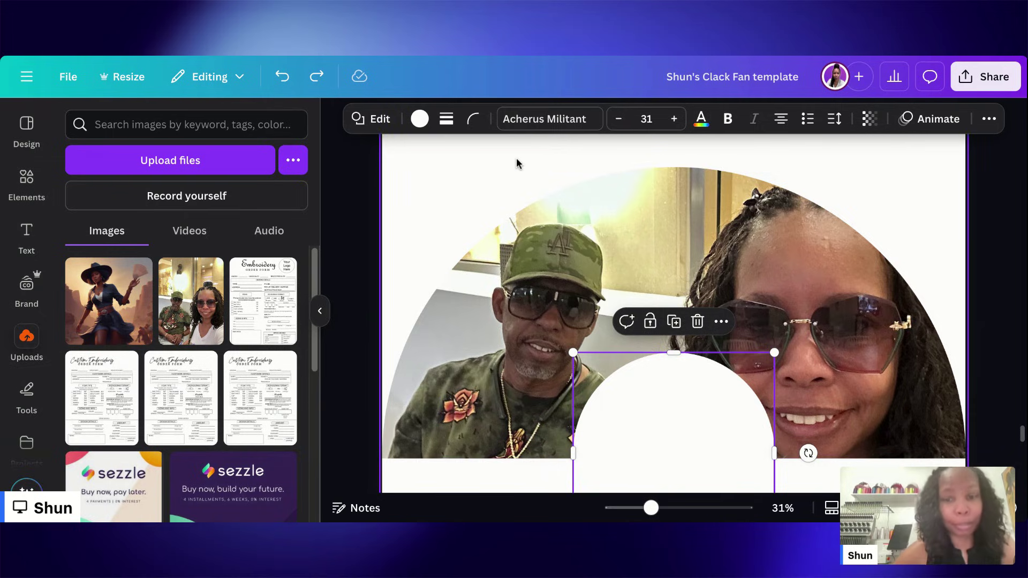
# Step: Reposition the selfie inside the fan frame by shifting it slightly upward in the crop
pyautogui.moveTo(675, 393)
pyautogui.mouseDown()
pyautogui.moveTo(682, 423)
pyautogui.moveTo(680, 393)
pyautogui.mouseUp()
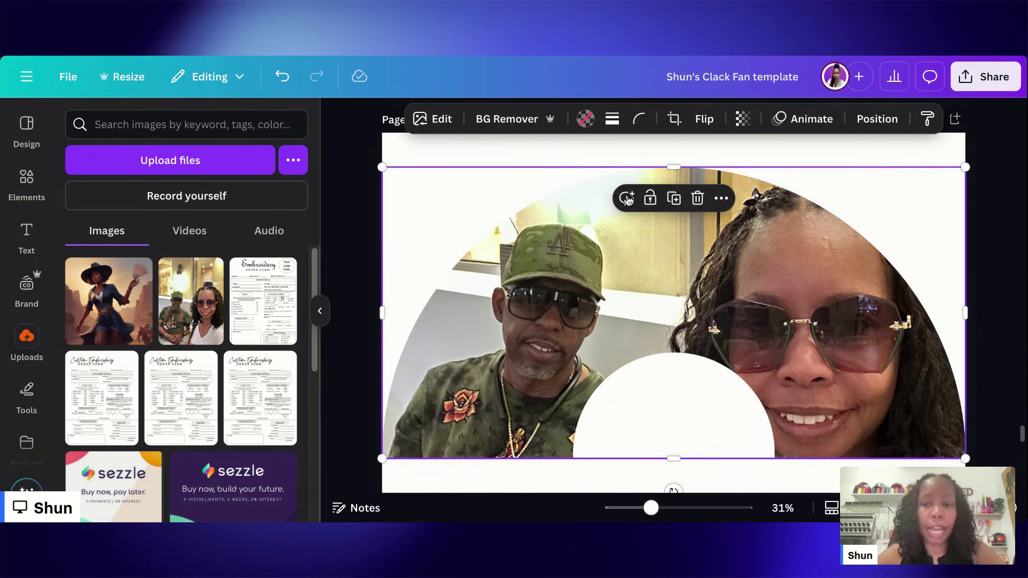
pyautogui.doubleClick(787, 278)
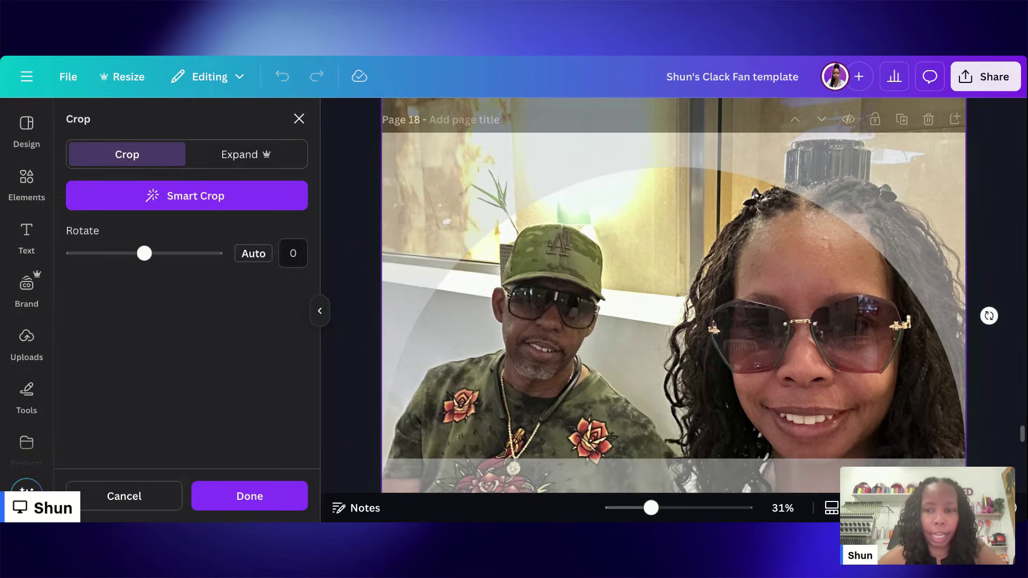
pyautogui.moveTo(788, 283); pyautogui.dragTo(796, 254)
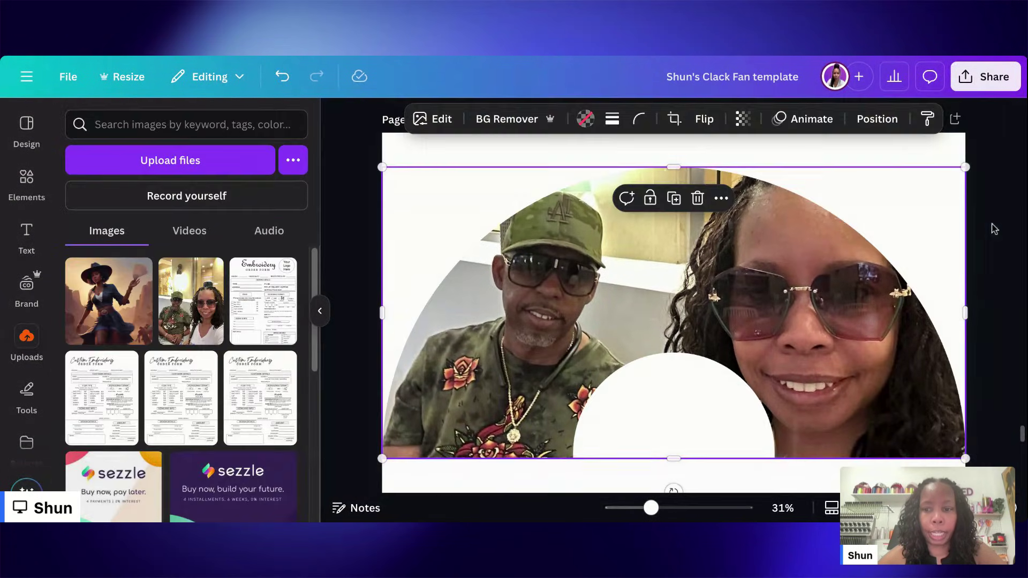
pyautogui.click(994, 229)
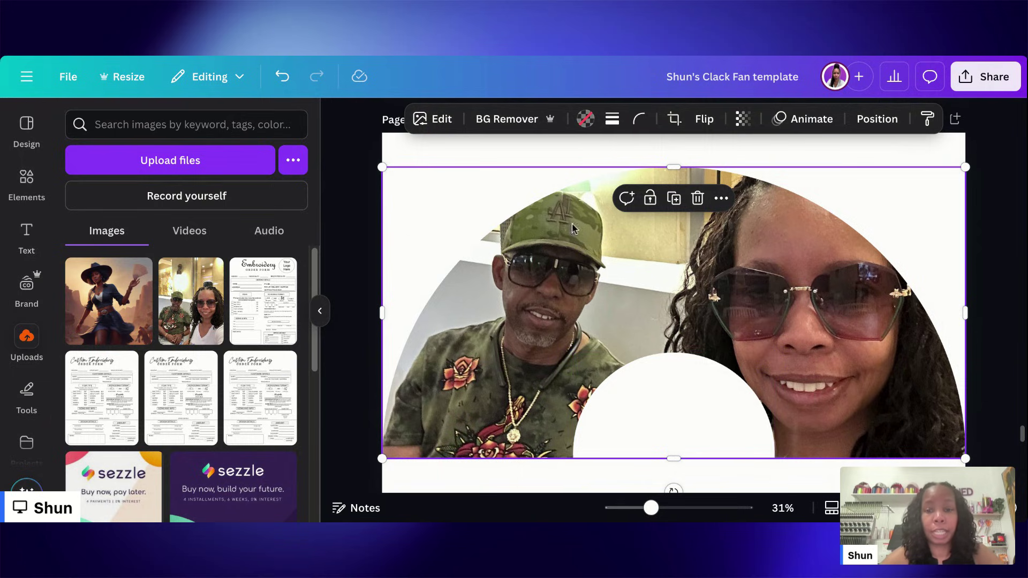
# Step: Add the selfie to page 18 again and try dropping it into the fan frame twice, undoing each drop
pyautogui.click(182, 313)
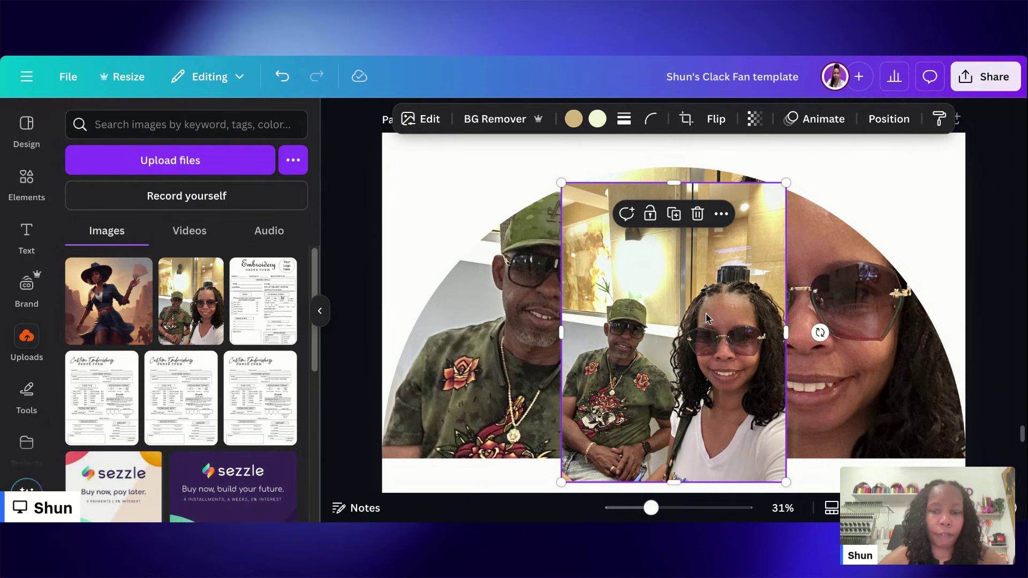
pyautogui.moveTo(705, 313); pyautogui.dragTo(698, 300)
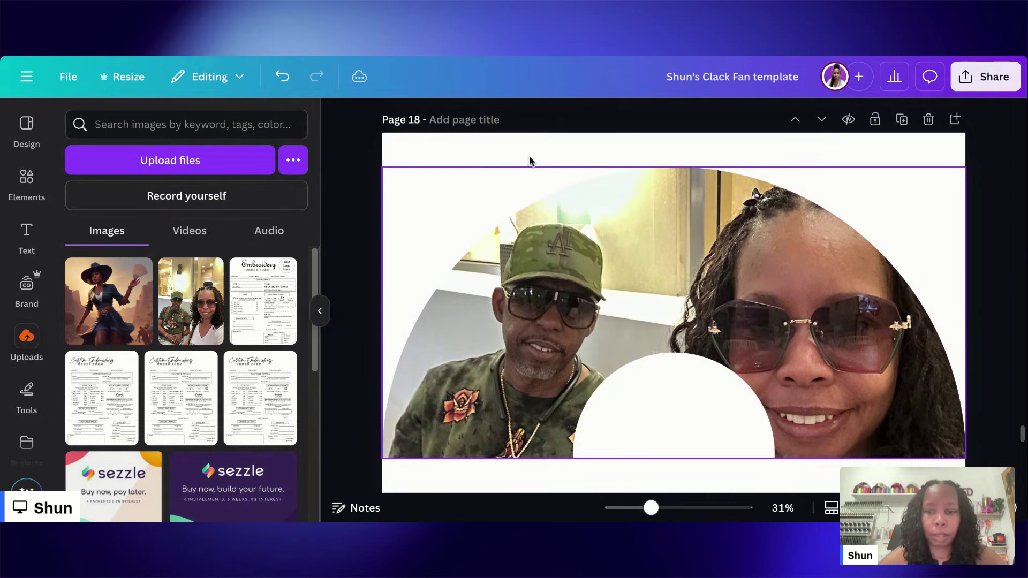
pyautogui.click(282, 79)
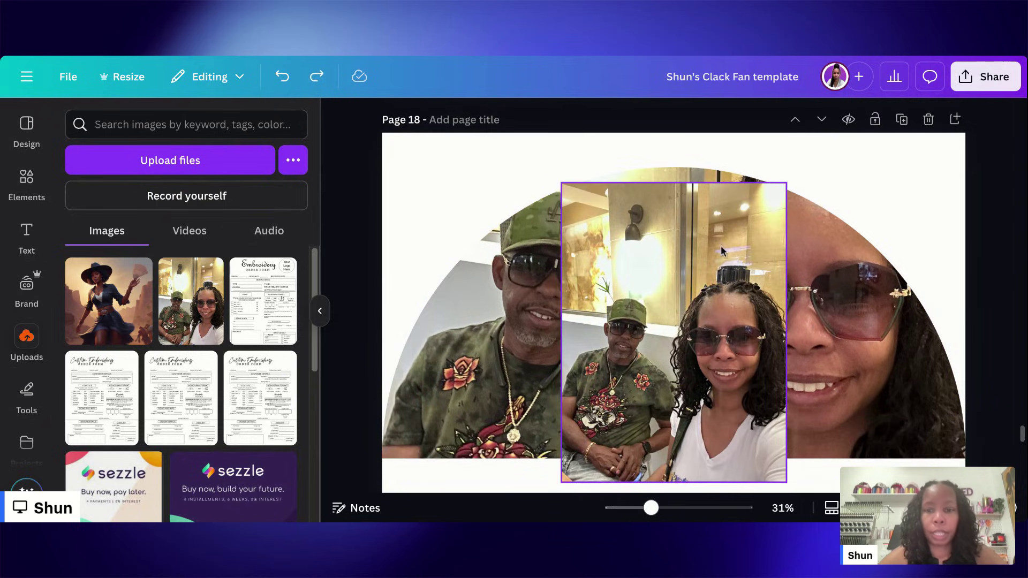
pyautogui.moveTo(714, 172); pyautogui.dragTo(698, 246)
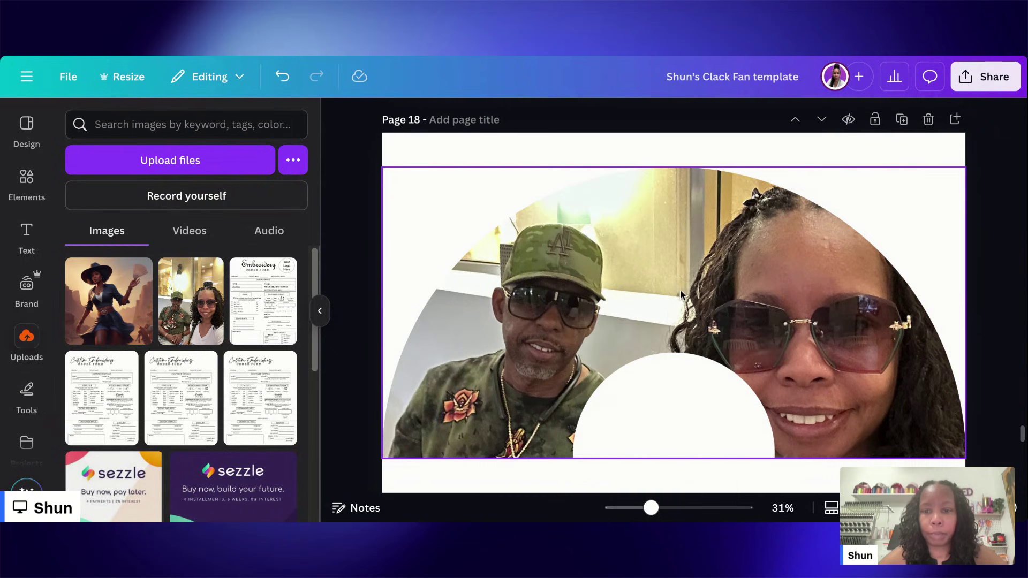
pyautogui.click(283, 77)
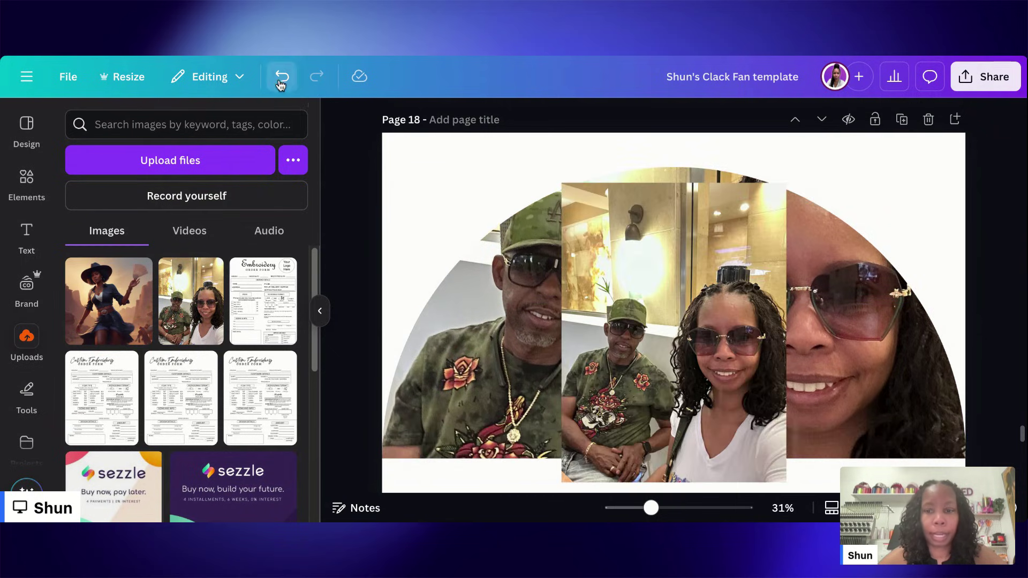
# Step: Delete the loose copy of the selfie from page 18 and select the filled fan frame
pyautogui.click(707, 233)
pyautogui.click(698, 214)
pyautogui.click(568, 257)
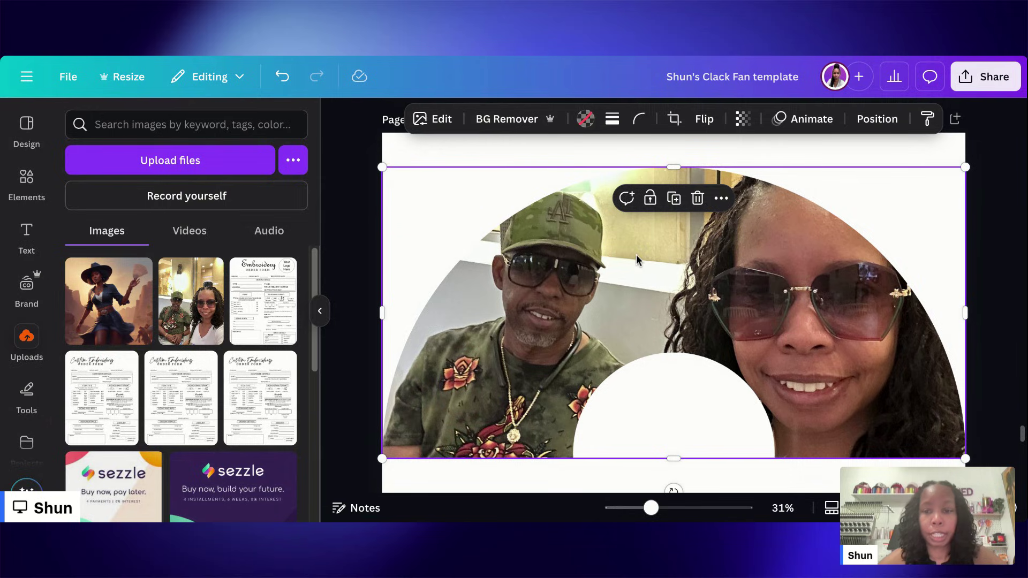
# Step: Fully lock the photo-filled fan frame on page 18
pyautogui.click(722, 203)
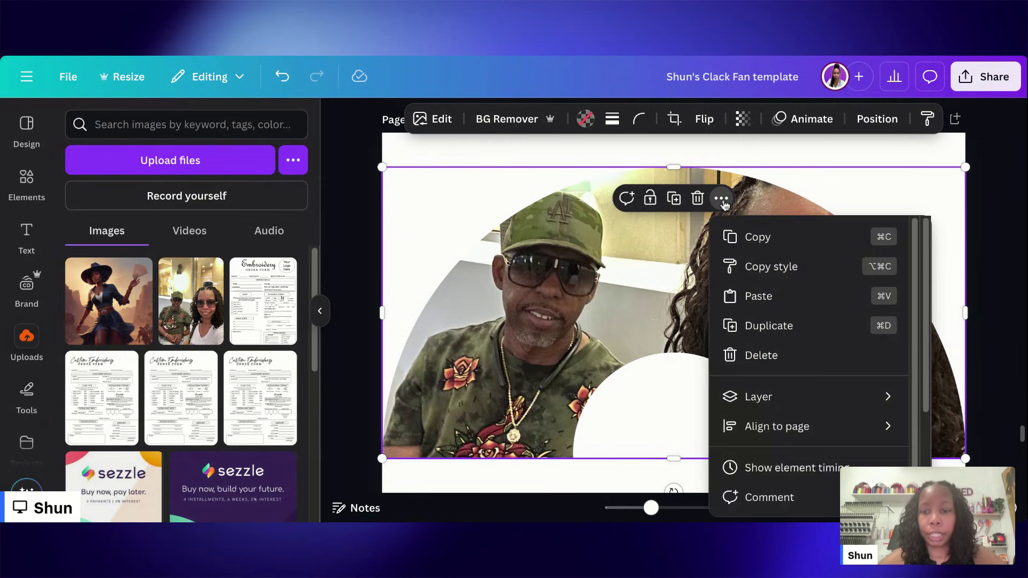
pyautogui.click(615, 278)
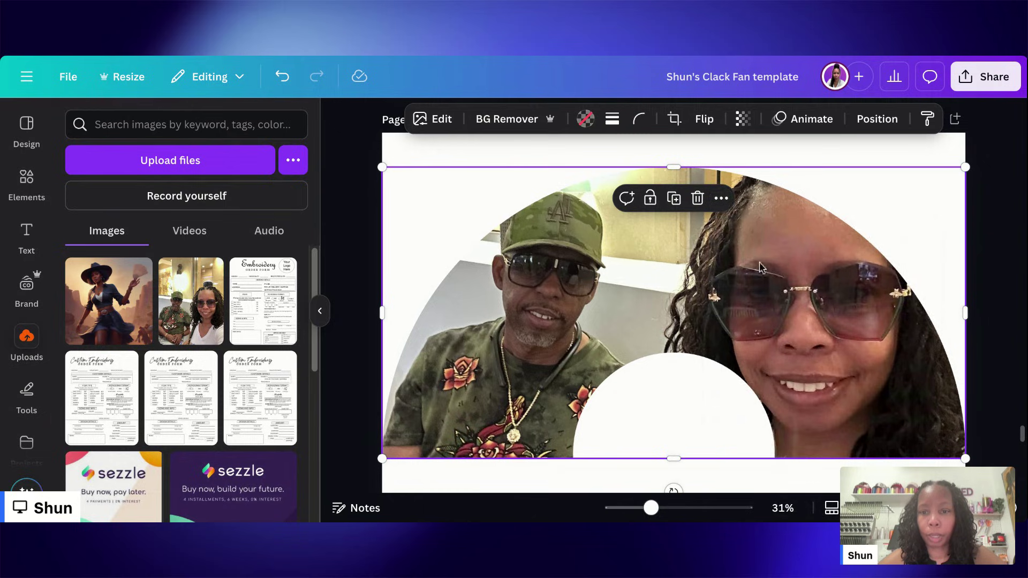
pyautogui.scroll(2, 808, 246)
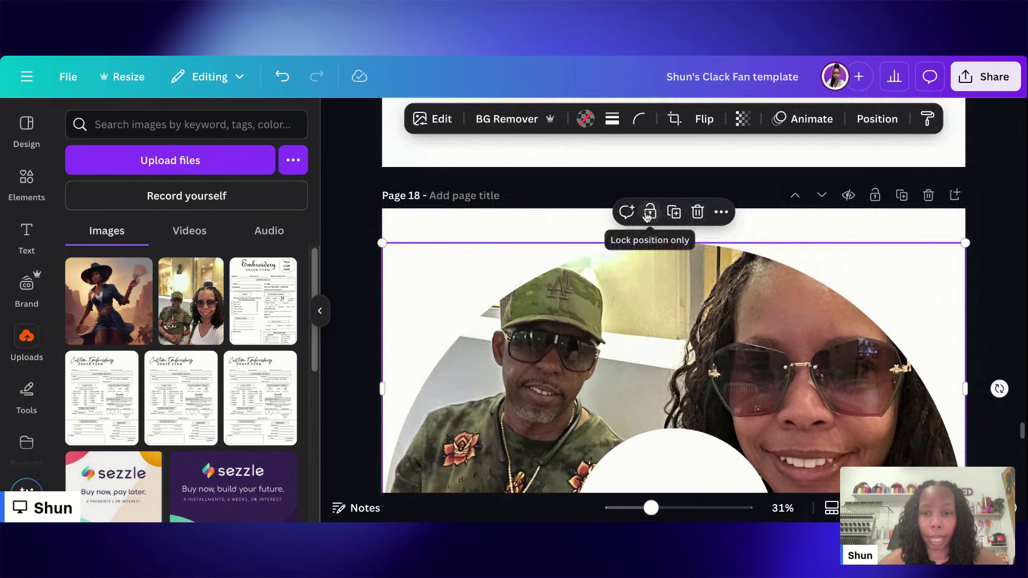
pyautogui.click(721, 213)
pyautogui.scroll(-1, 789, 305)
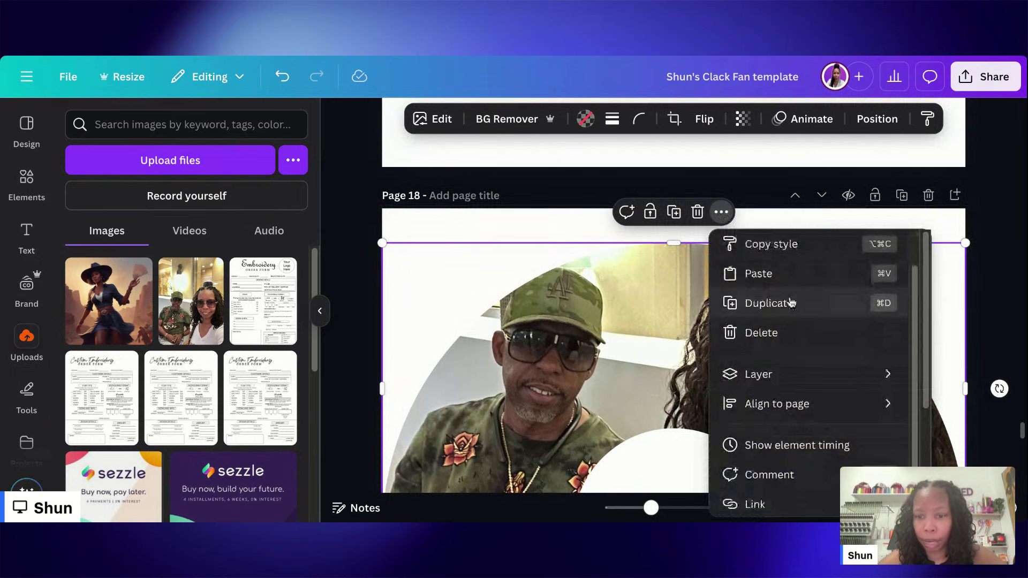
pyautogui.scroll(-3, 776, 372)
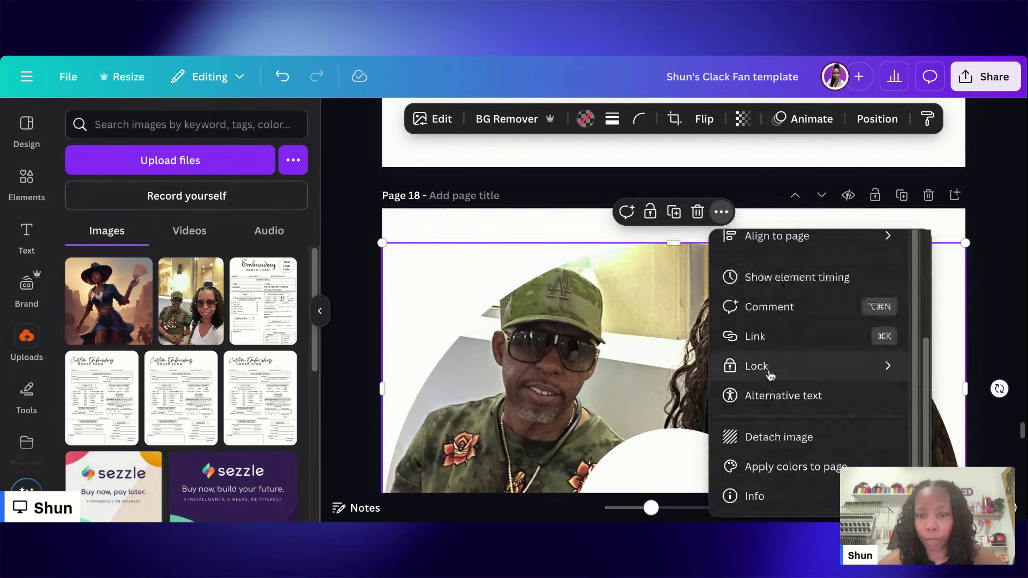
pyautogui.moveTo(769, 375)
pyautogui.click(558, 369)
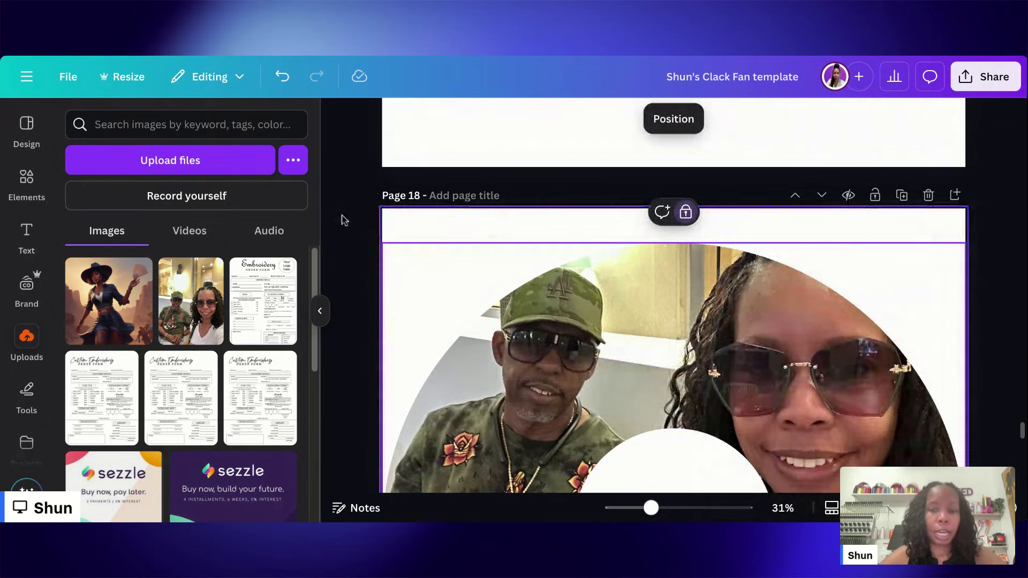
# Step: Add the uploaded selfie to page 18 and shift it slightly over the locked fan frame
pyautogui.scroll(-2, 607, 291)
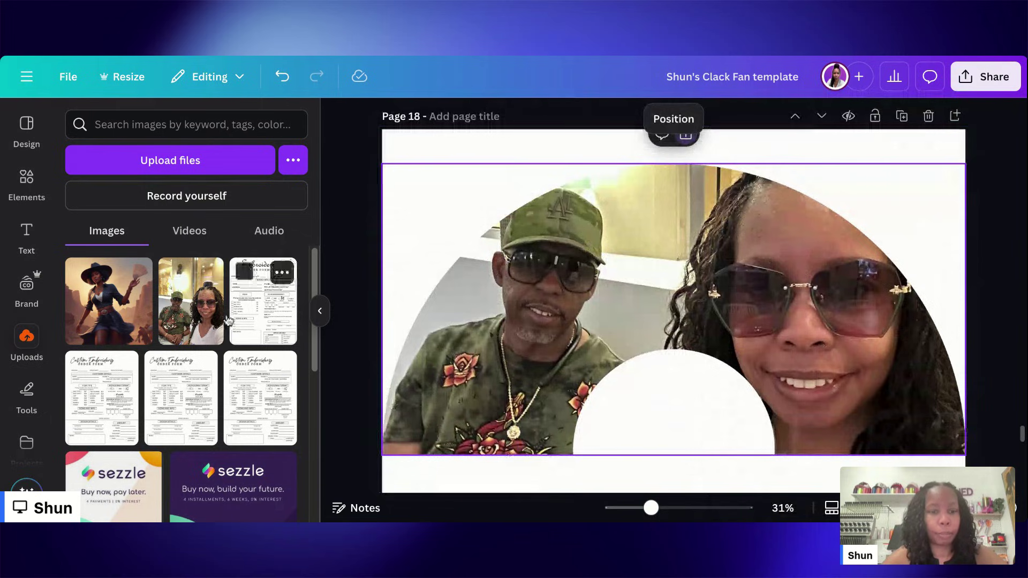
pyautogui.moveTo(191, 300)
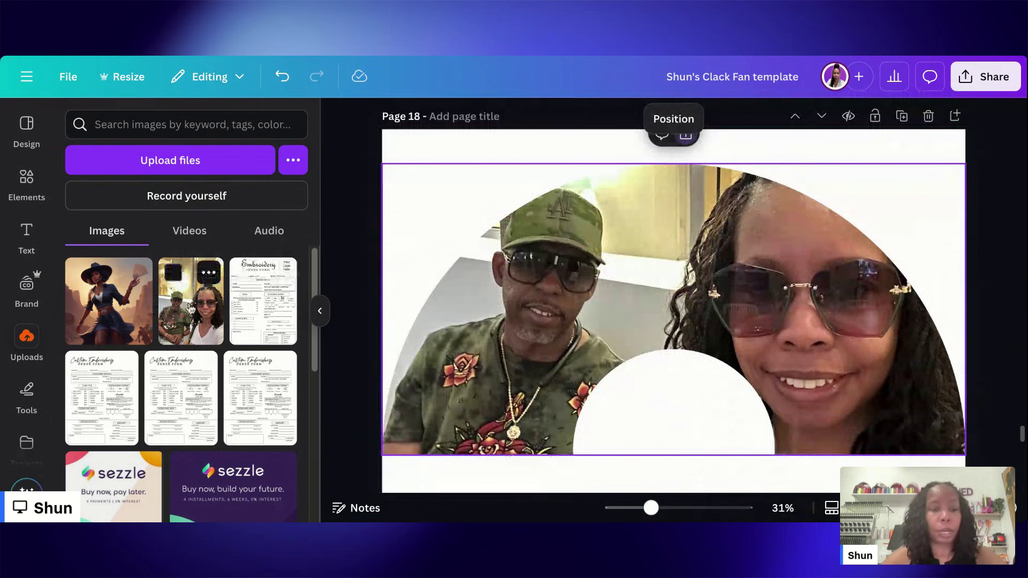
pyautogui.click(190, 301)
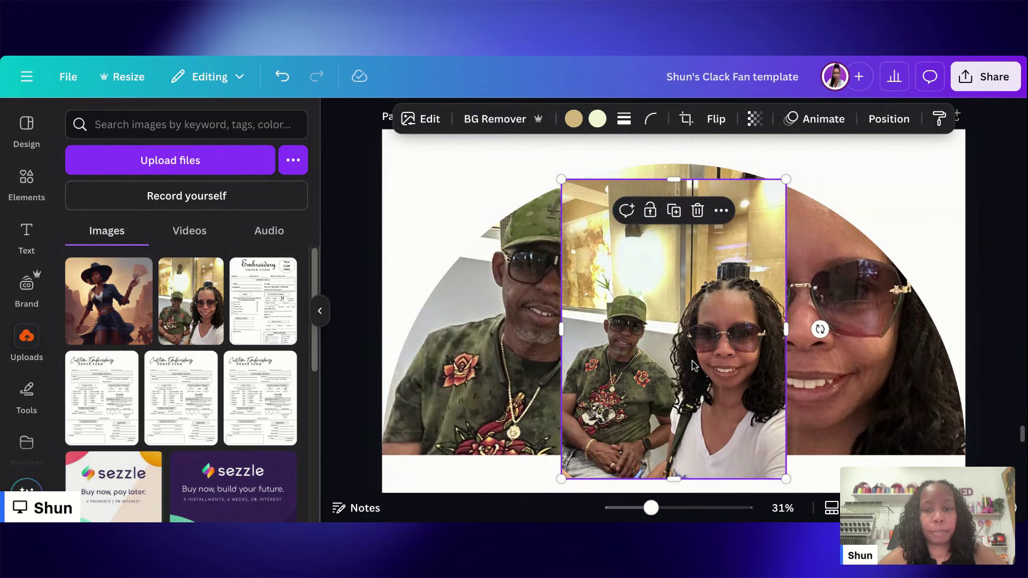
pyautogui.moveTo(698, 359); pyautogui.dragTo(682, 342)
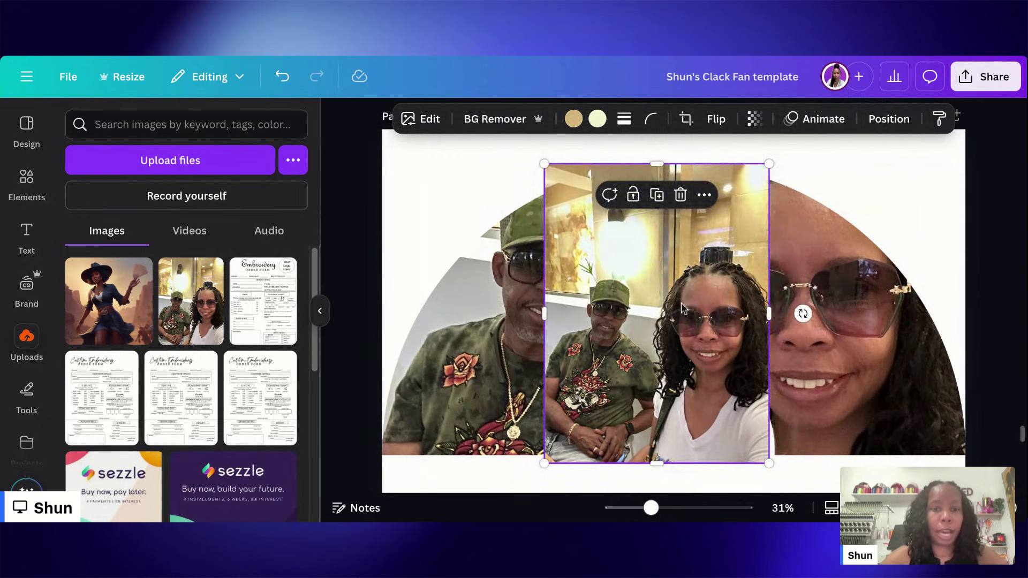
# Step: Use Magic Grab to separate both people from the background of the newly added selfie
pyautogui.click(431, 128)
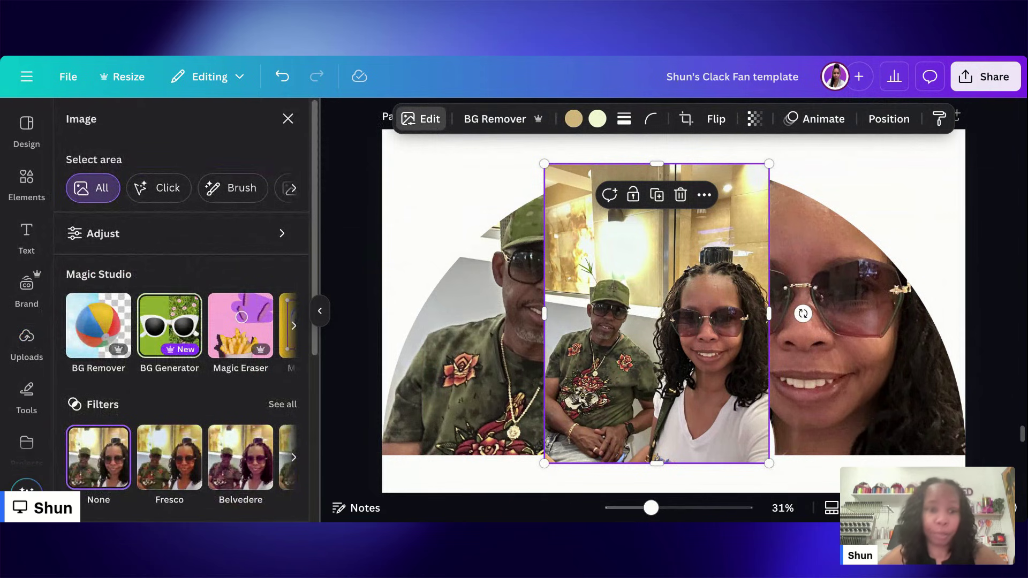
pyautogui.click(293, 327)
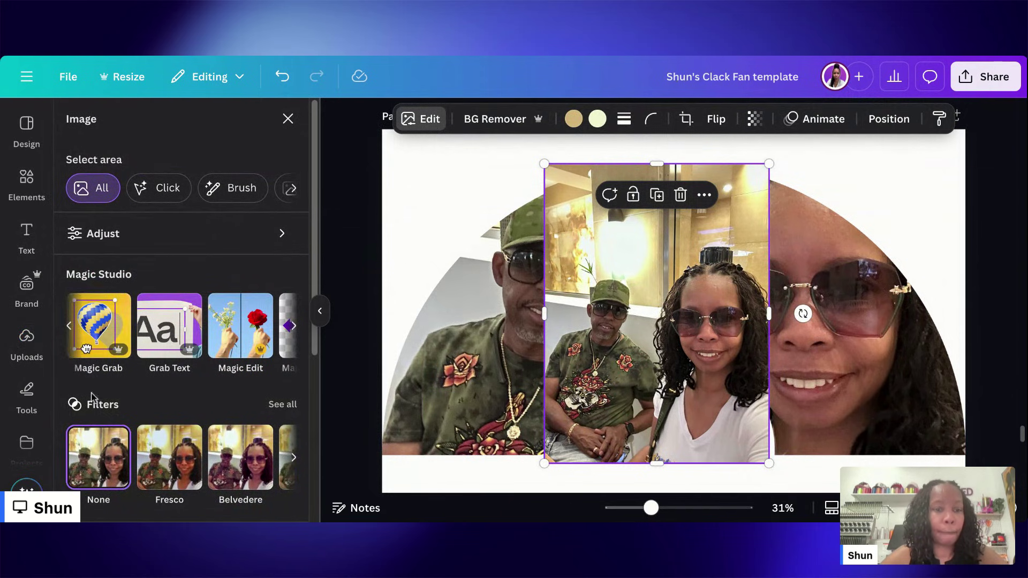
pyautogui.click(102, 327)
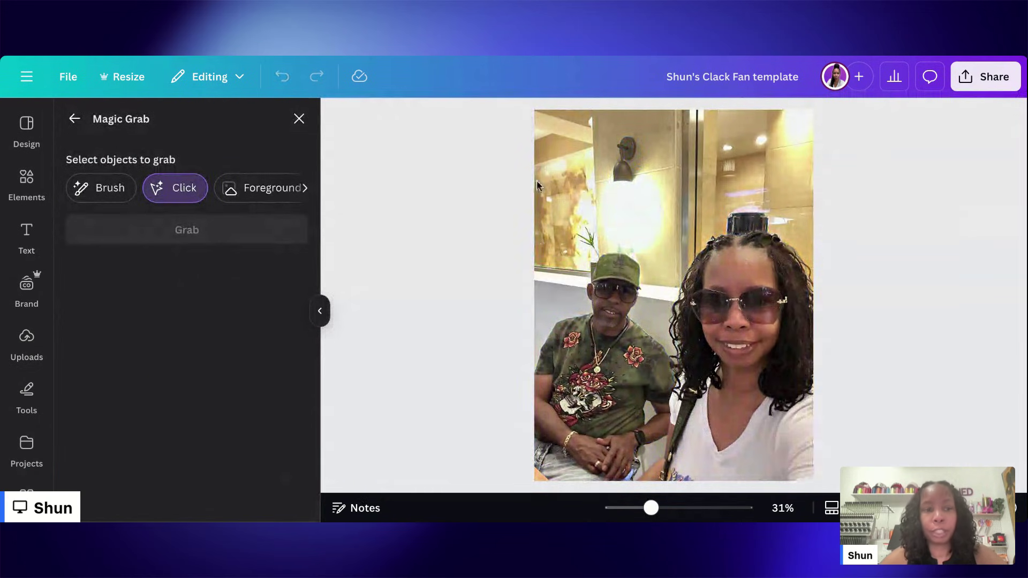
pyautogui.click(608, 346)
pyautogui.click(773, 402)
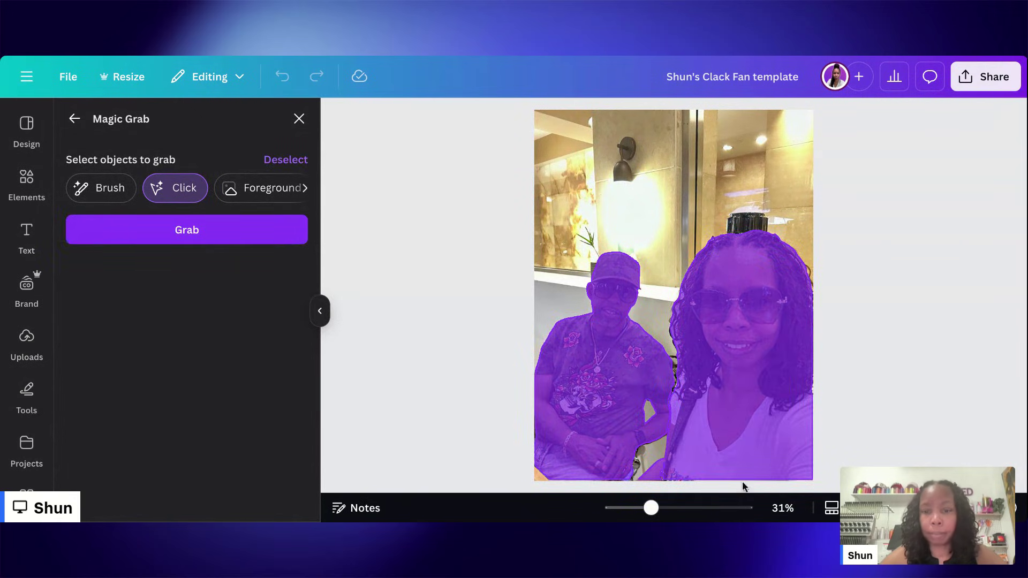
pyautogui.click(161, 236)
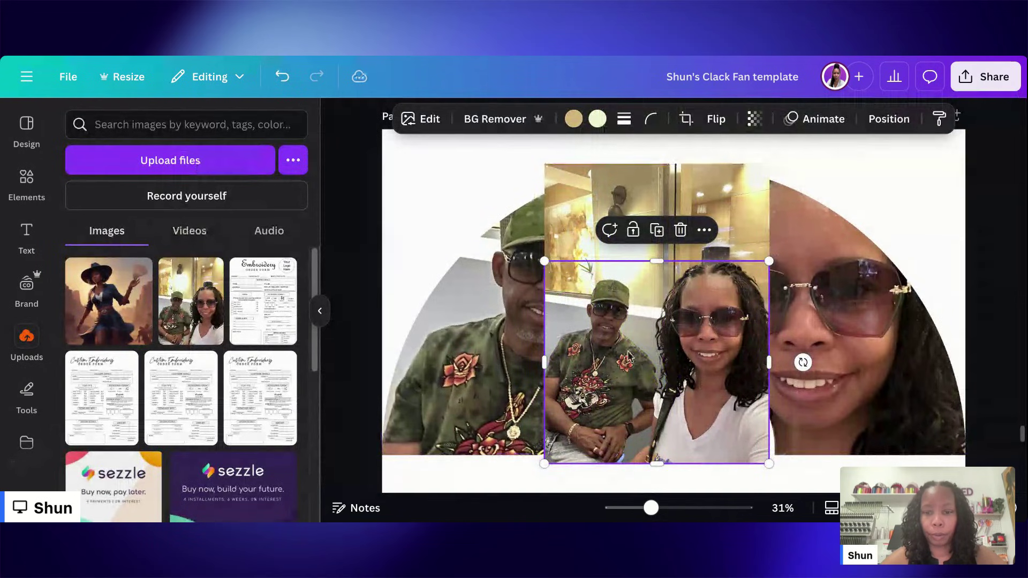
# Step: Shrink the two-person cutout and try it at the lower left of the fan, then delete it from page 18
pyautogui.moveTo(621, 356); pyautogui.dragTo(571, 205)
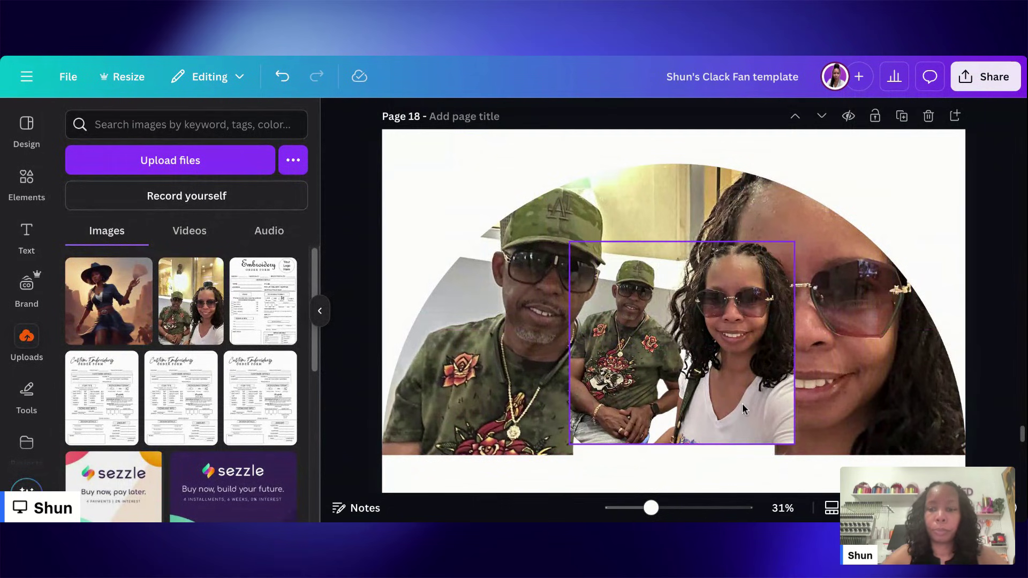
pyautogui.moveTo(742, 408); pyautogui.dragTo(620, 363)
pyautogui.moveTo(694, 219); pyautogui.dragTo(572, 329)
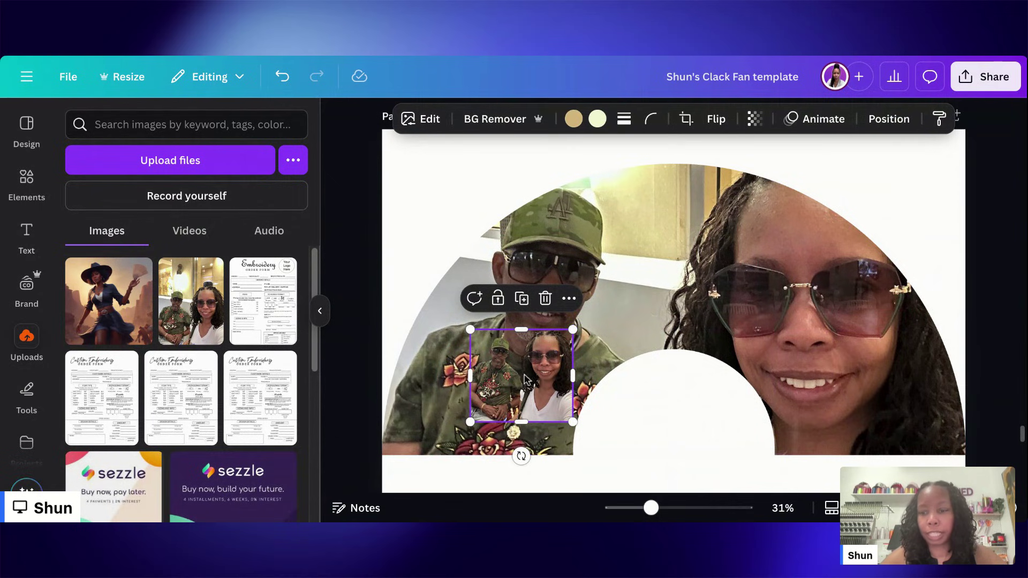
pyautogui.moveTo(535, 369); pyautogui.dragTo(473, 410)
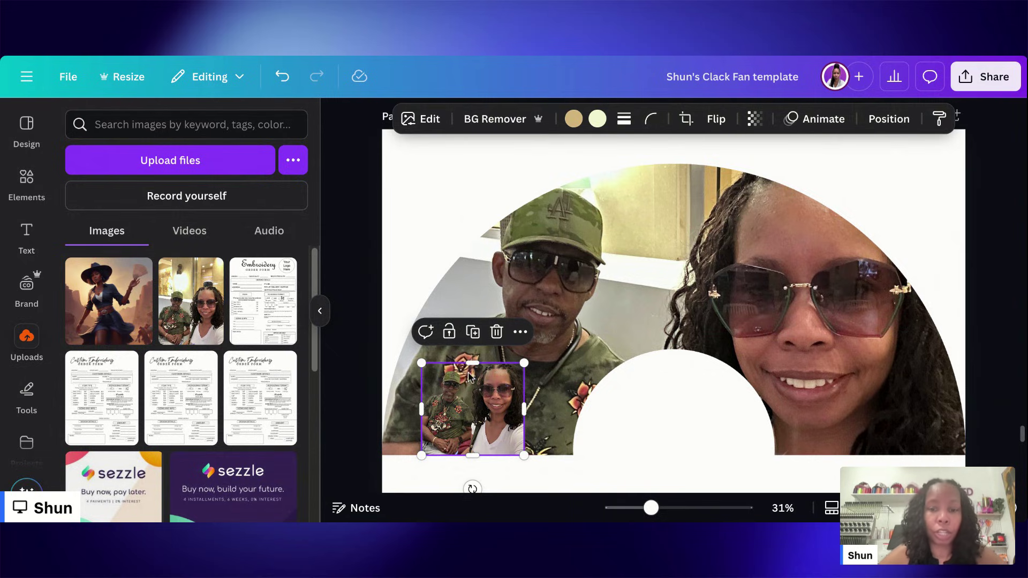
pyautogui.moveTo(450, 421); pyautogui.dragTo(453, 389)
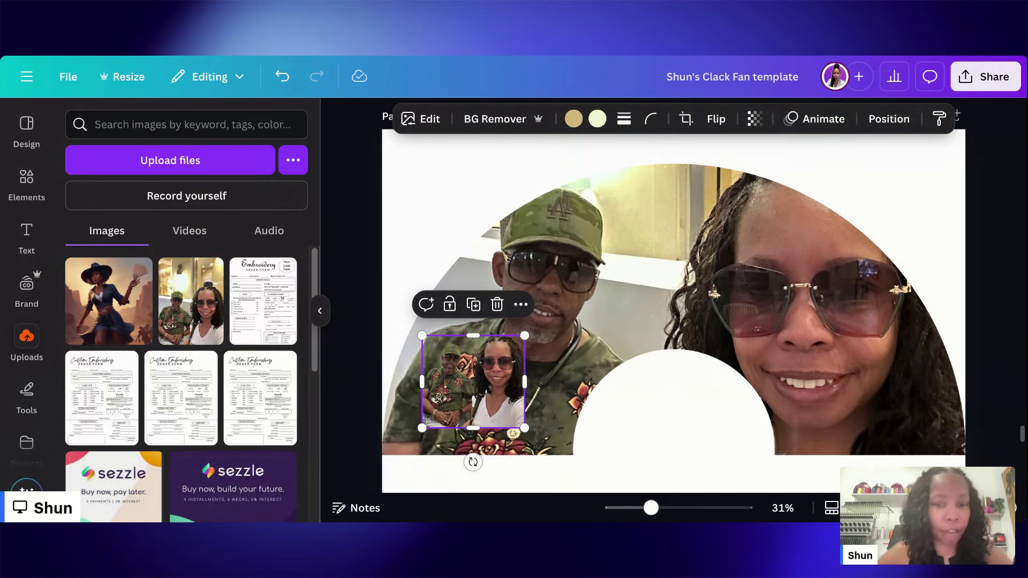
pyautogui.click(497, 305)
# Step: Go to the colourful glitter fan on page 17 and select the page behind its locked design
pyautogui.scroll(8, 701, 399)
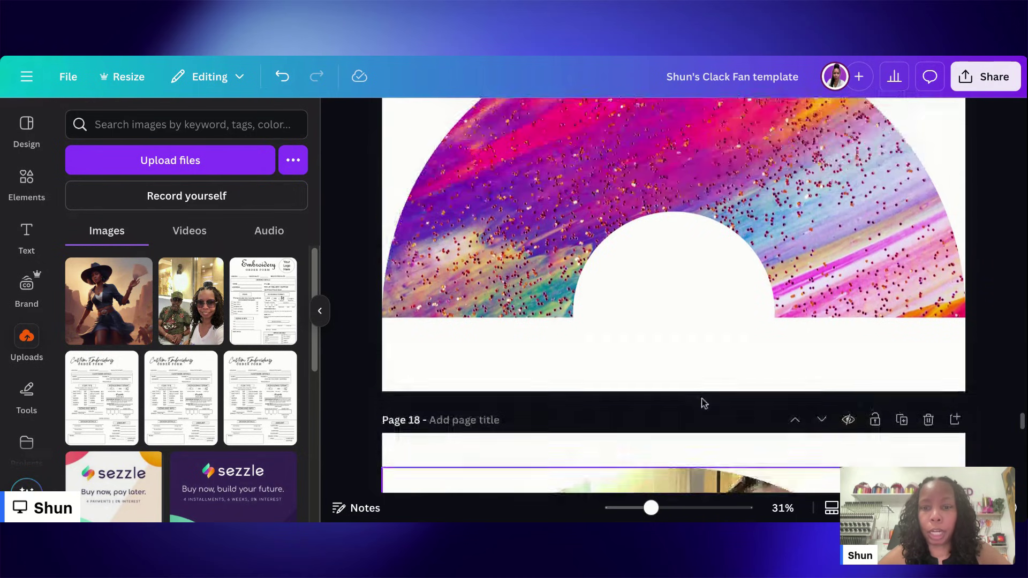
pyautogui.scroll(-2, 701, 399)
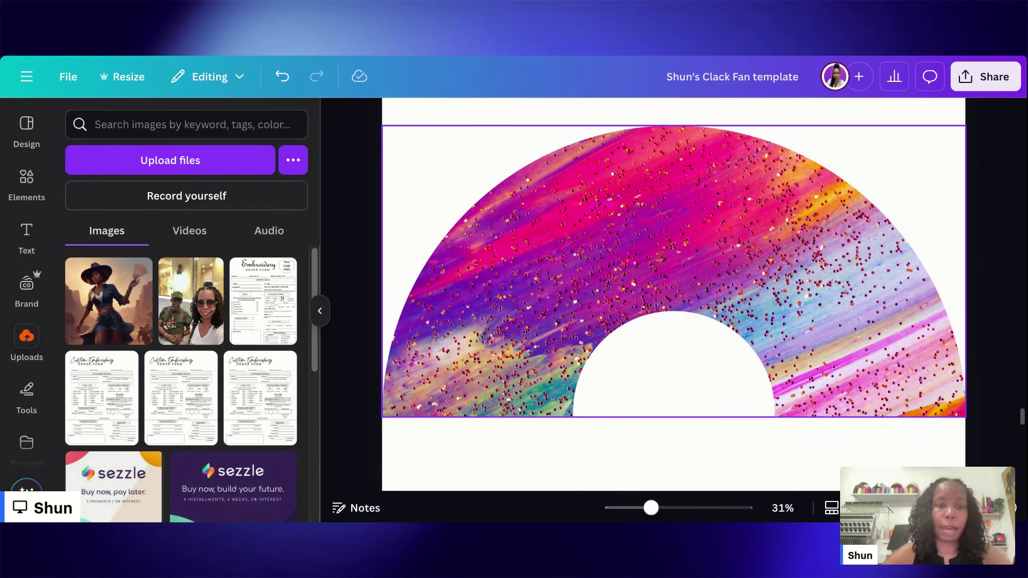
pyautogui.click(664, 226)
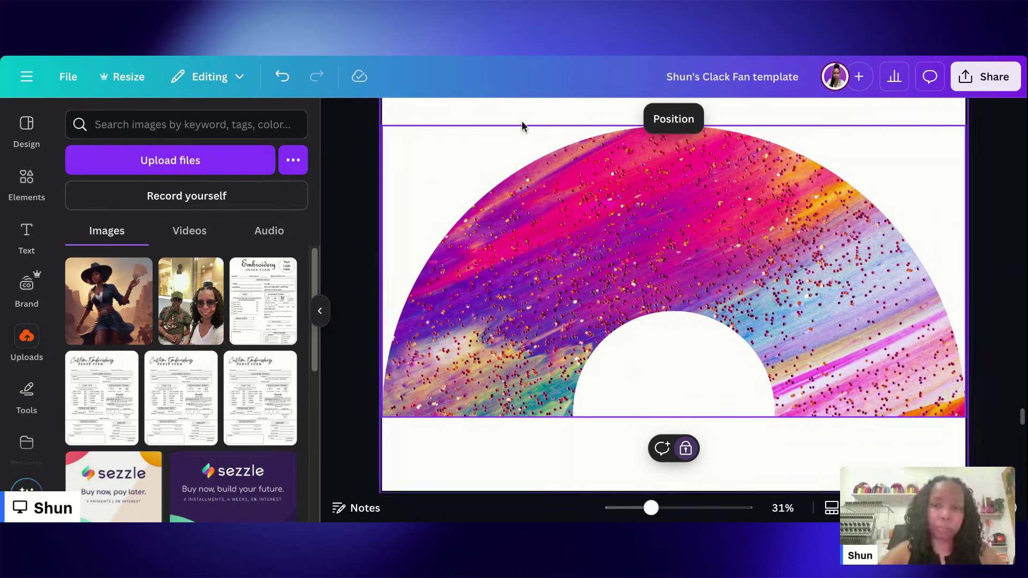
pyautogui.click(443, 105)
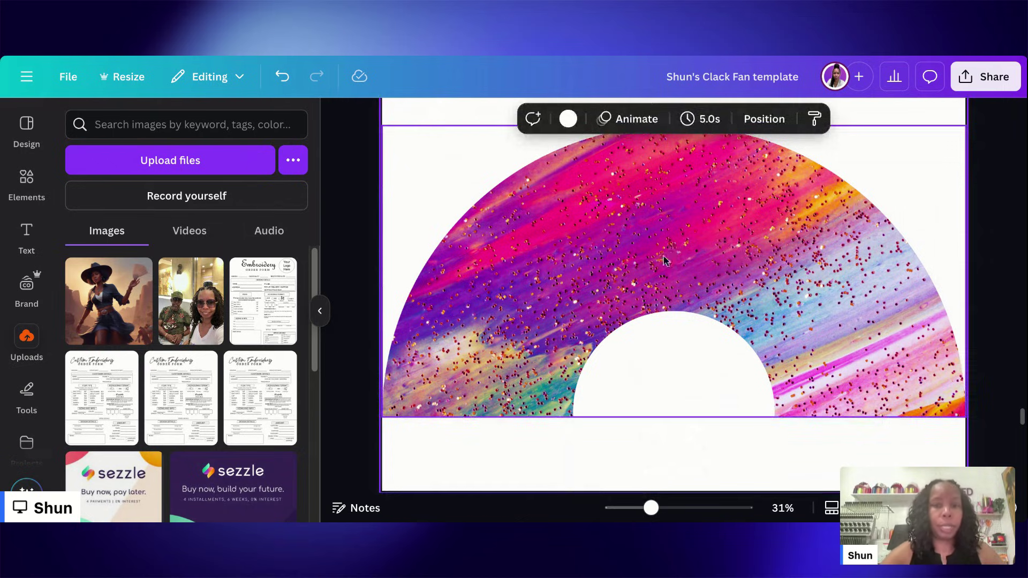
# Step: Browse the available text styles, text apps and font combinations for the page 17 fan
pyautogui.click(26, 235)
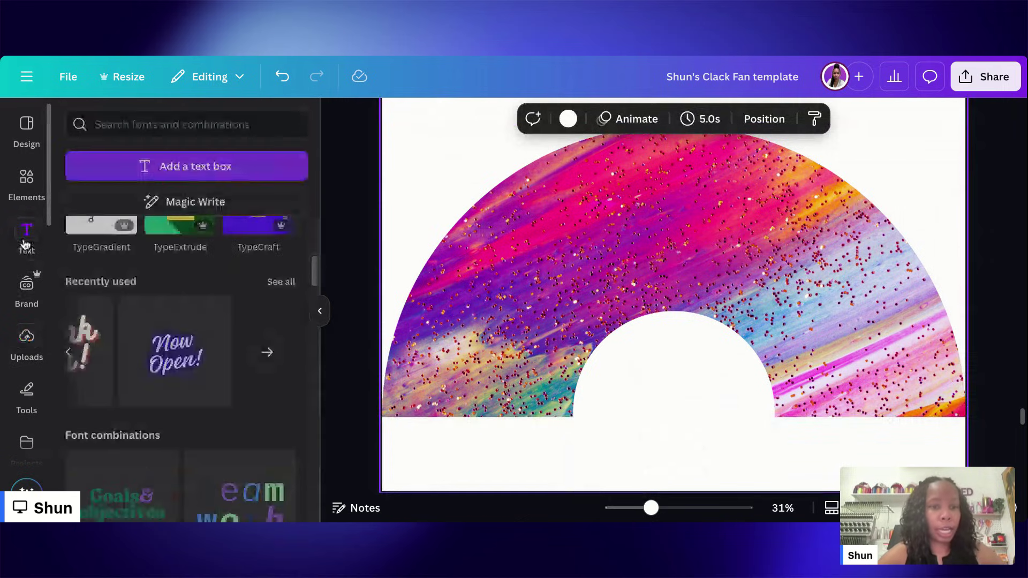
pyautogui.scroll(1, 204, 332)
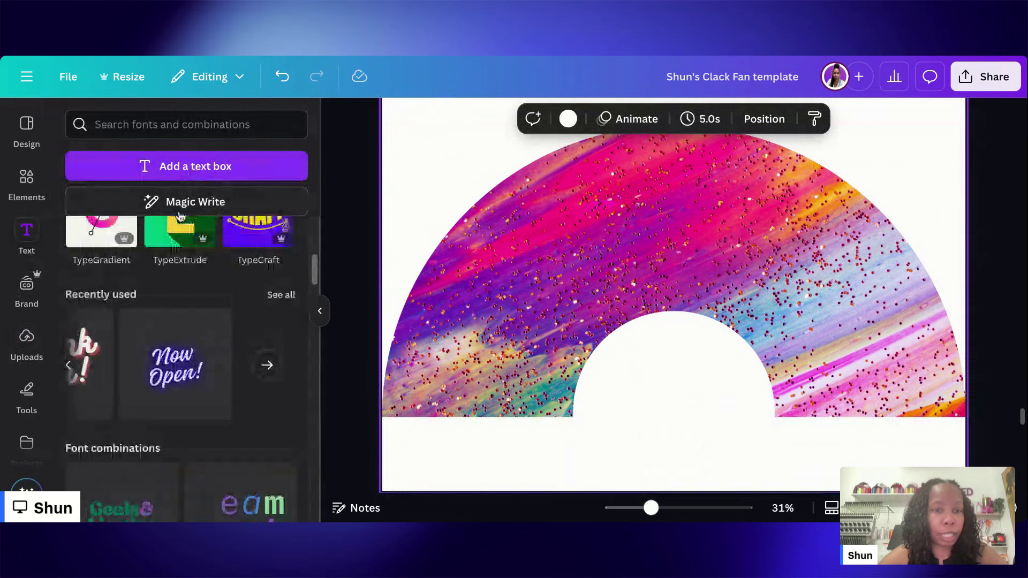
pyautogui.scroll(5, 202, 349)
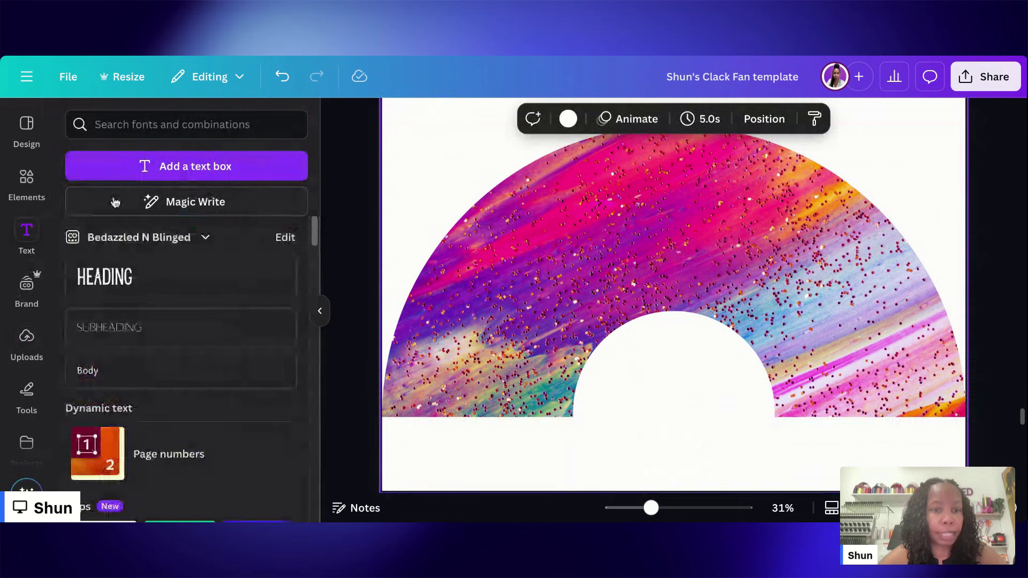
pyautogui.scroll(-4, 195, 306)
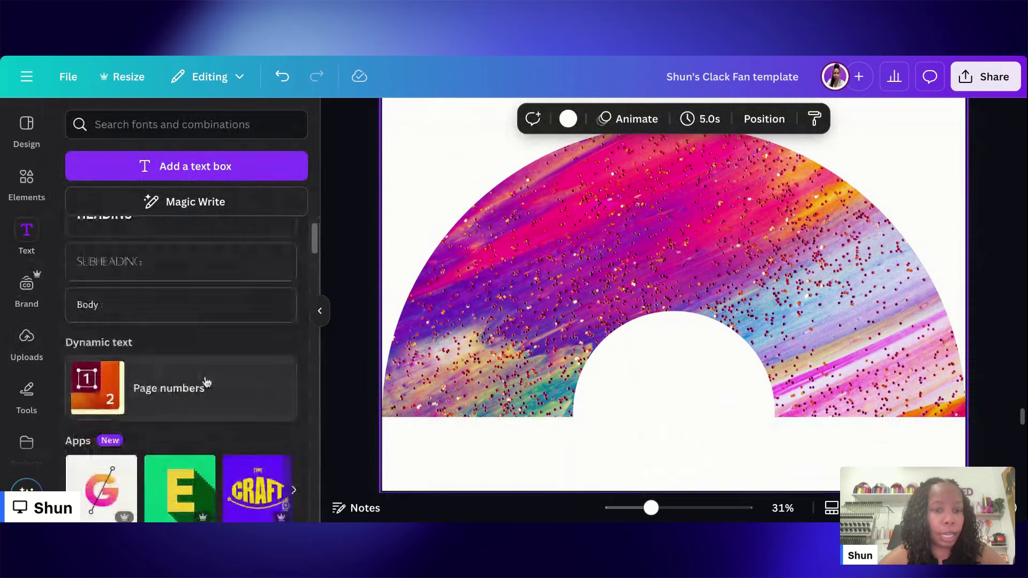
pyautogui.scroll(-4, 204, 375)
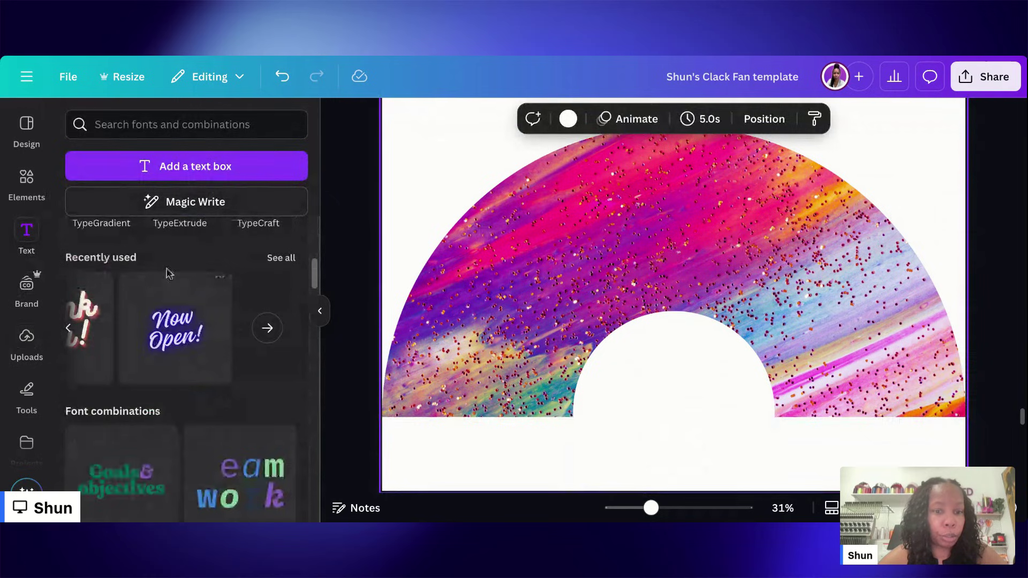
pyautogui.scroll(-1, 240, 353)
pyautogui.scroll(-4, 244, 351)
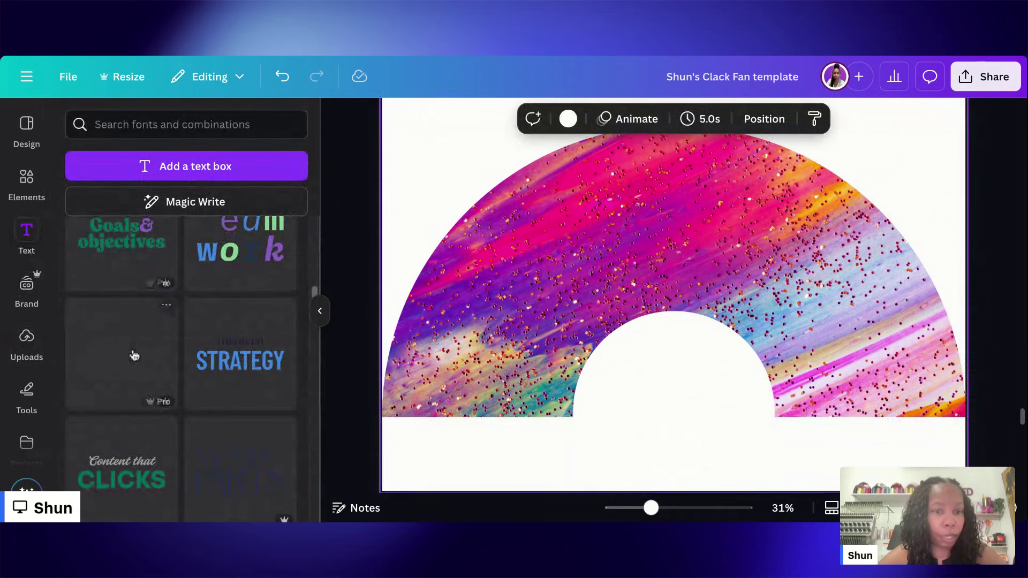
pyautogui.scroll(-3, 134, 356)
pyautogui.scroll(-8, 166, 333)
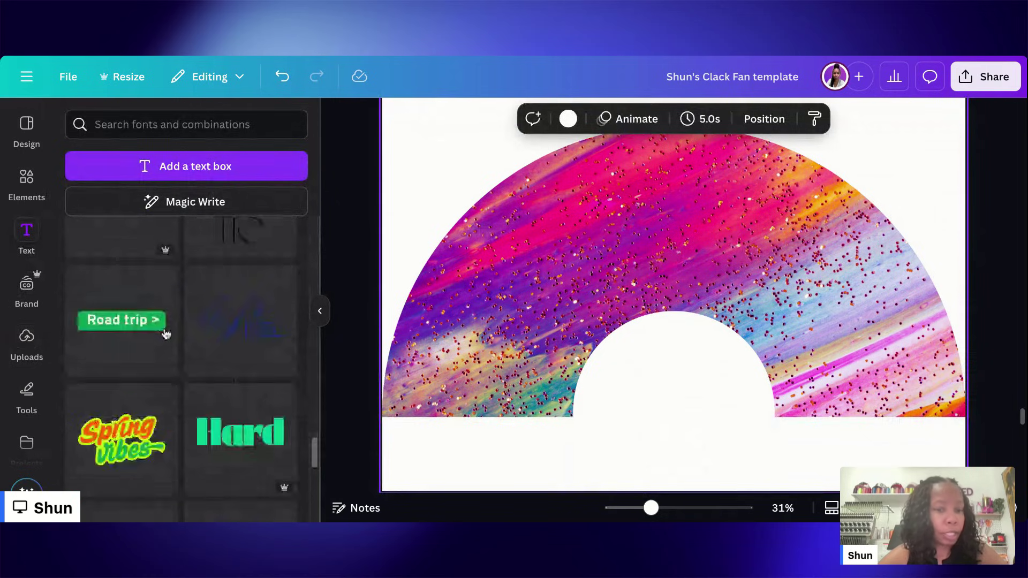
pyautogui.scroll(15, 167, 334)
pyautogui.scroll(2, 167, 334)
pyautogui.scroll(-5, 169, 335)
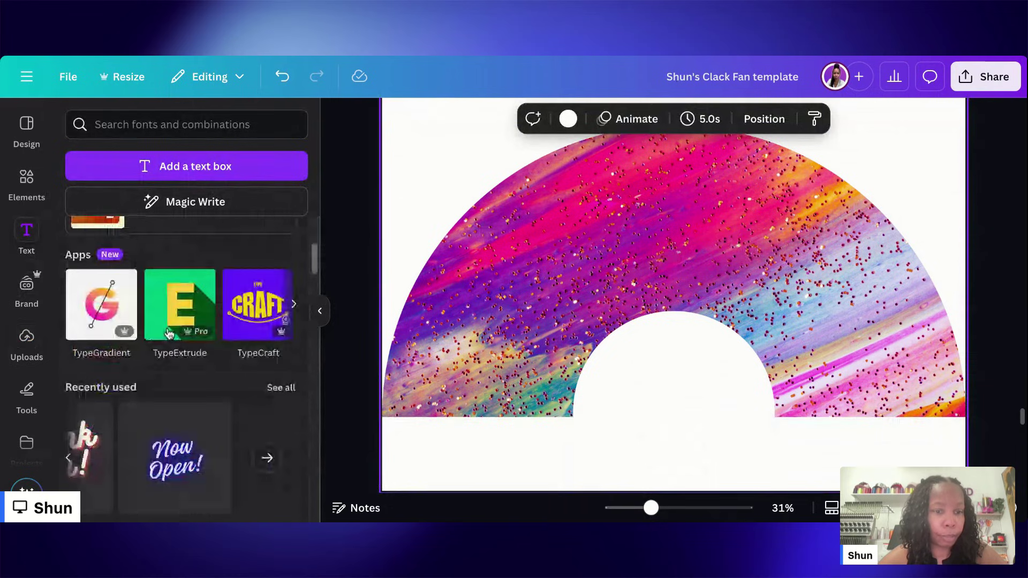
pyautogui.scroll(-1, 177, 337)
# Step: Add the recently used "welcome little one!" font combination and place it on the upper middle of the fan
pyautogui.click(267, 401)
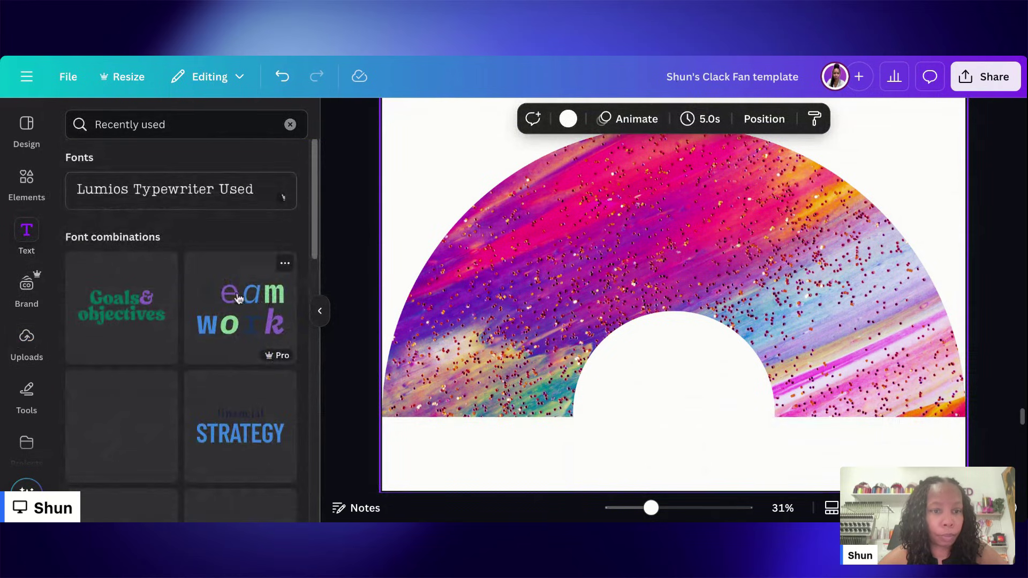
pyautogui.scroll(-4, 242, 294)
pyautogui.scroll(4, 244, 296)
pyautogui.click(290, 126)
pyautogui.scroll(-3, 234, 344)
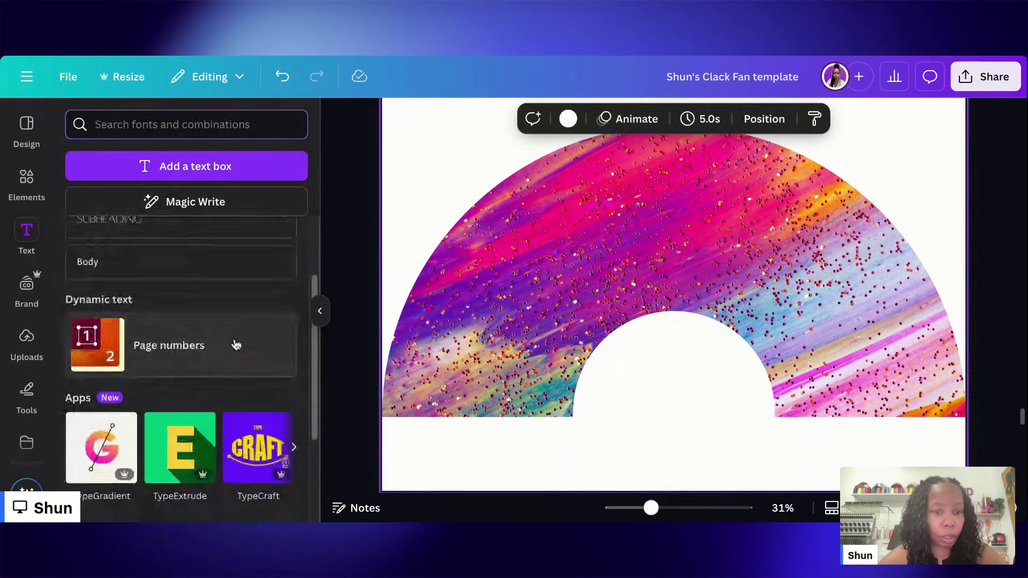
pyautogui.scroll(-5, 236, 344)
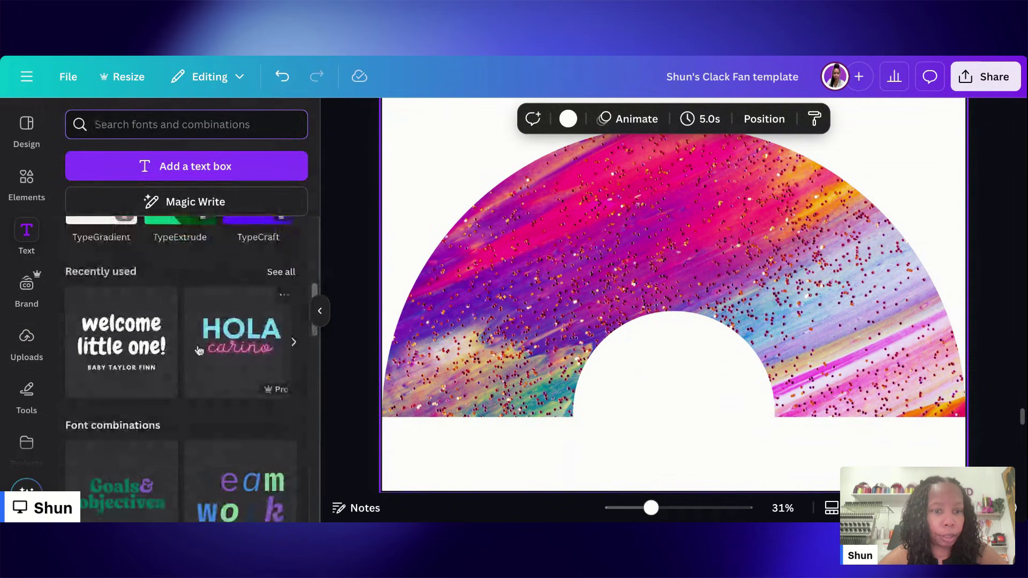
pyautogui.click(123, 337)
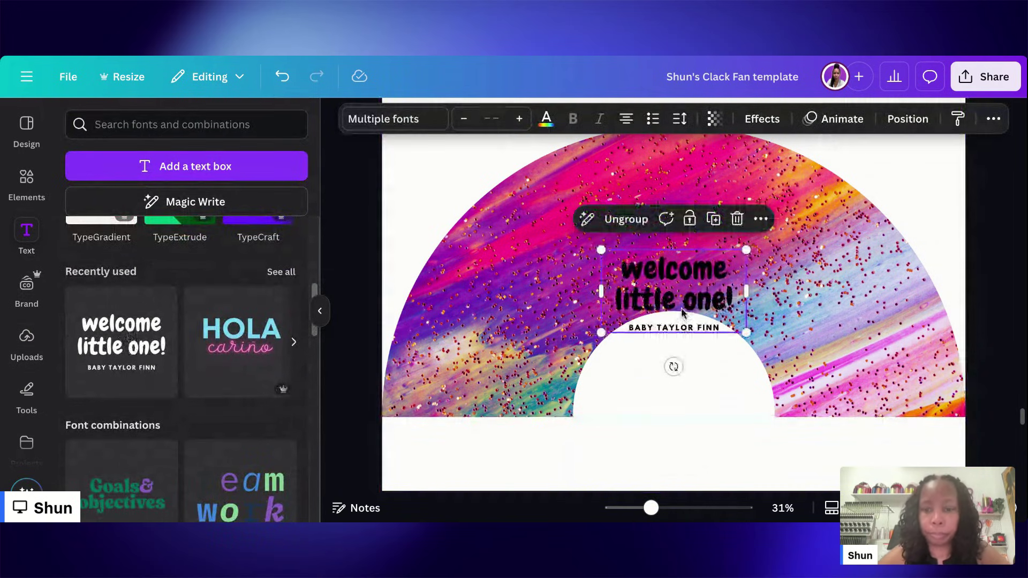
pyautogui.moveTo(679, 293); pyautogui.dragTo(648, 232)
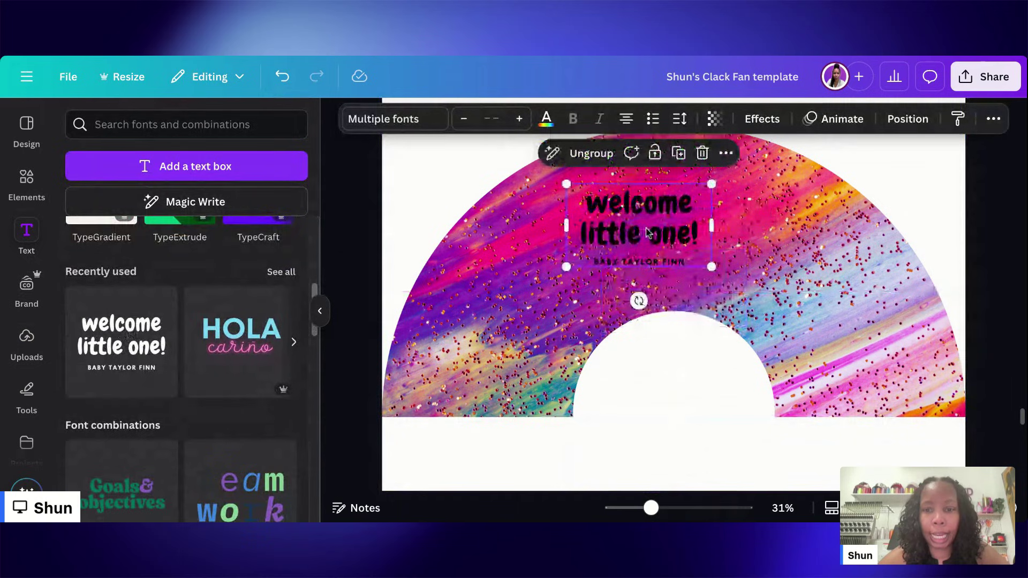
# Step: Ungroup the added font combination and delete the small name line below its heading
pyautogui.click(591, 153)
pyautogui.click(712, 270)
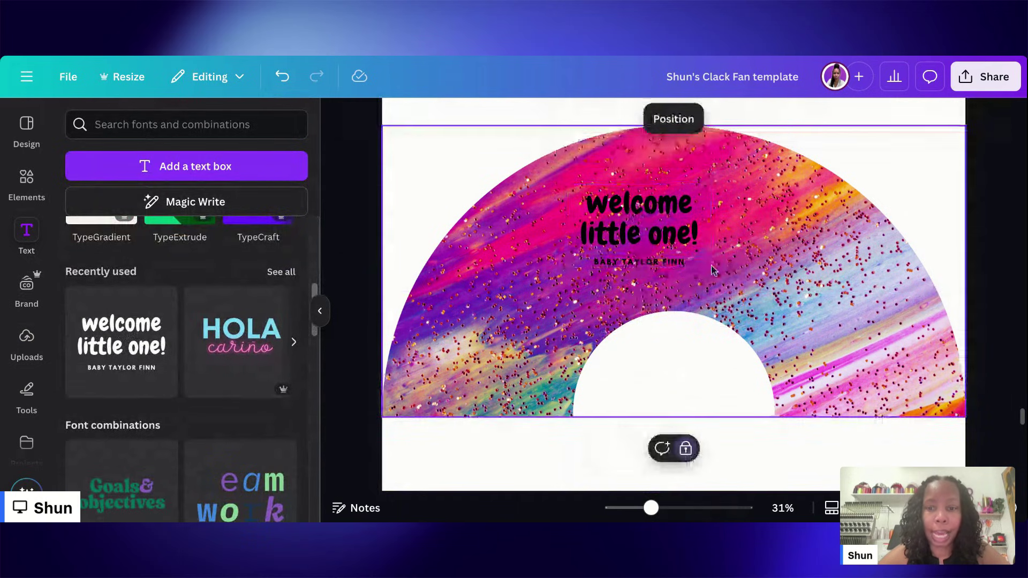
pyautogui.click(649, 262)
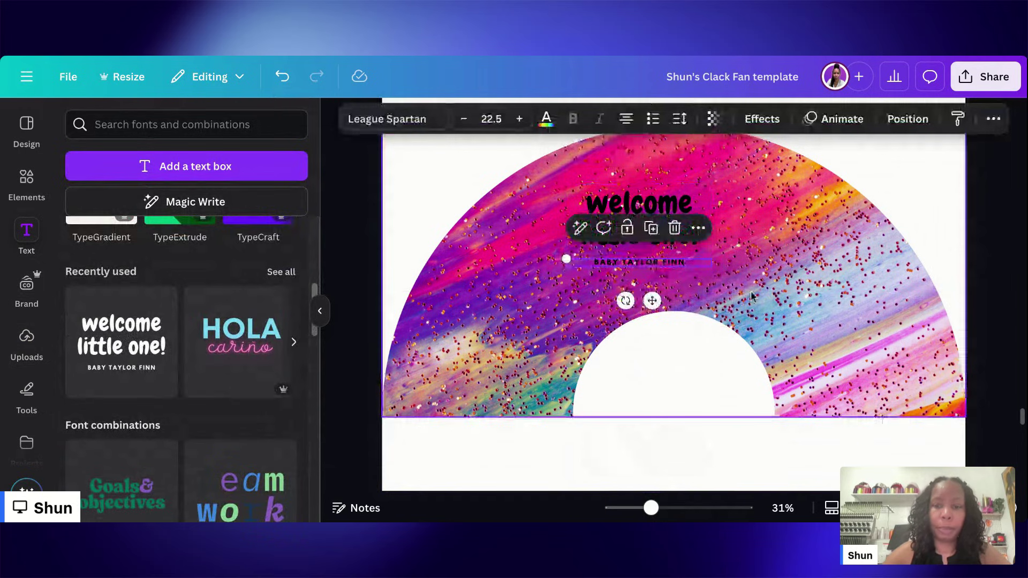
pyautogui.press('Delete')
# Step: Replace the heading text with "Where Them Fans At?" and widen its text box to fit it on one line
pyautogui.click(644, 227)
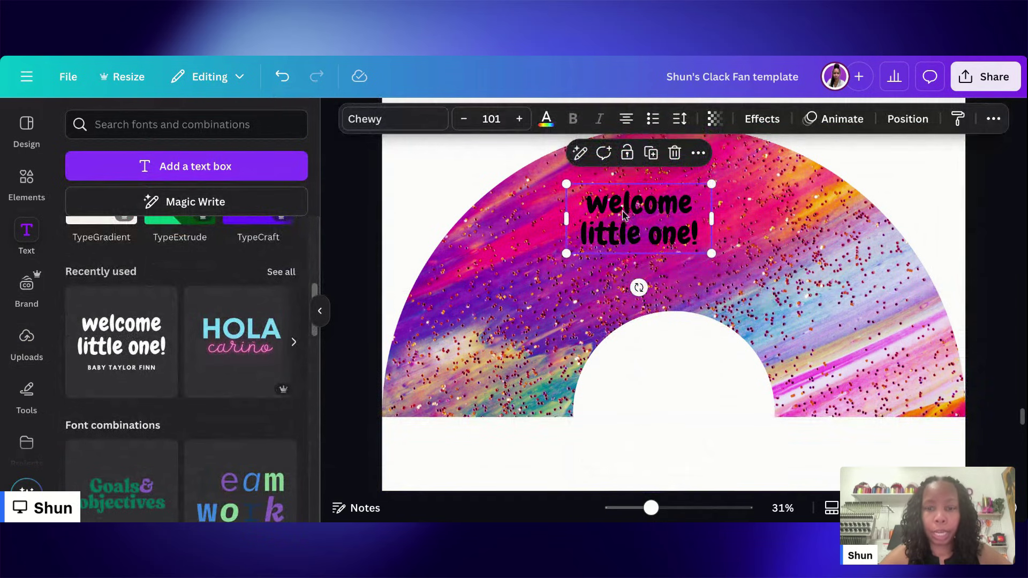
pyautogui.press('Return')
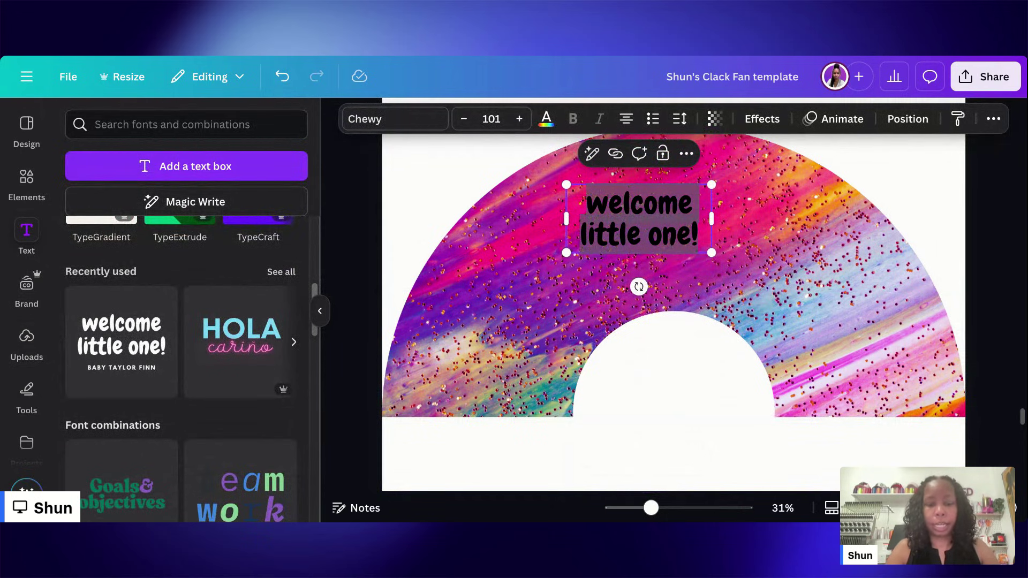
pyautogui.write('W')
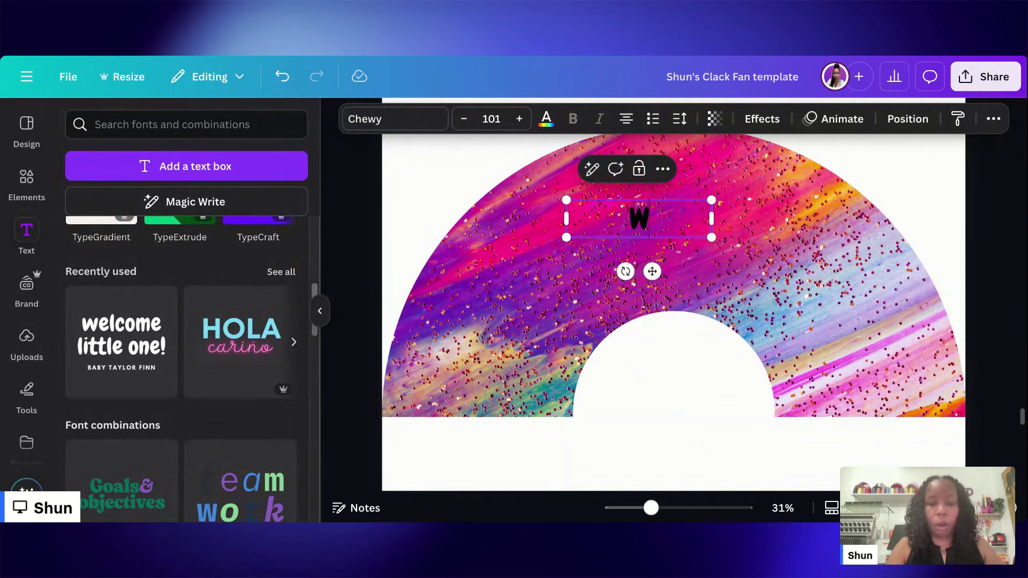
pyautogui.write('here Then')
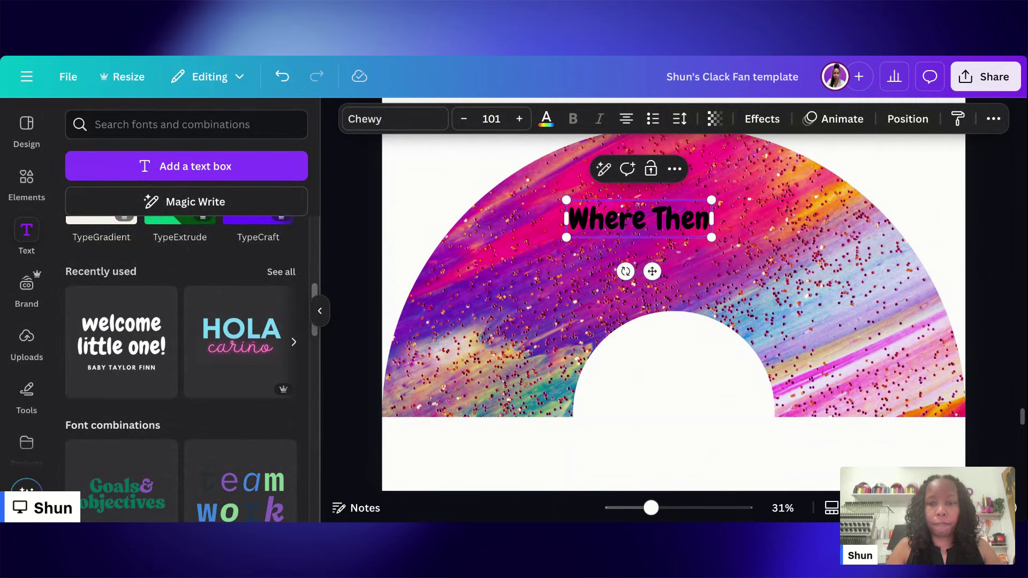
pyautogui.press('BackSpace')
pyautogui.press('BackSpace')
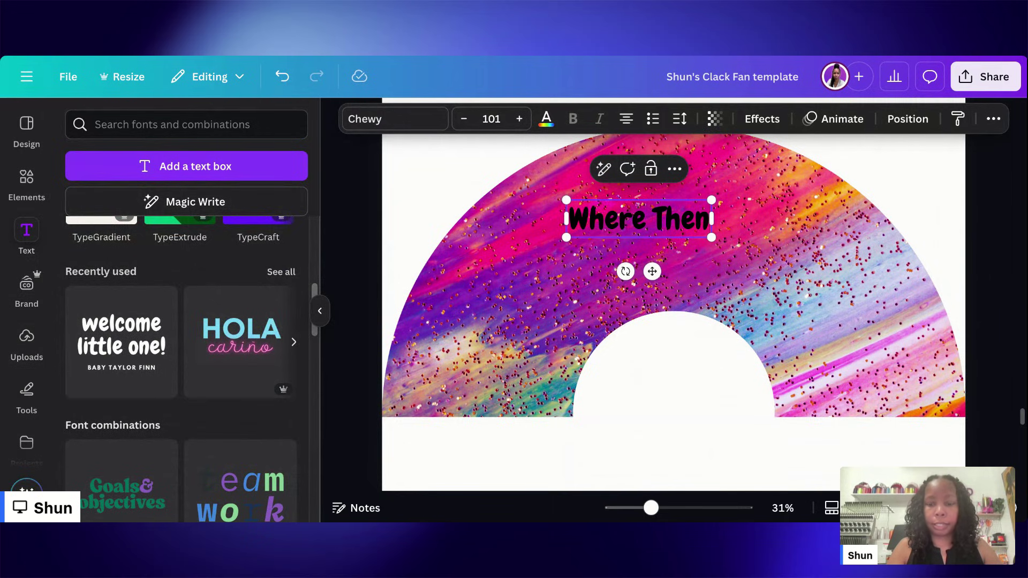
pyautogui.write('m Fa')
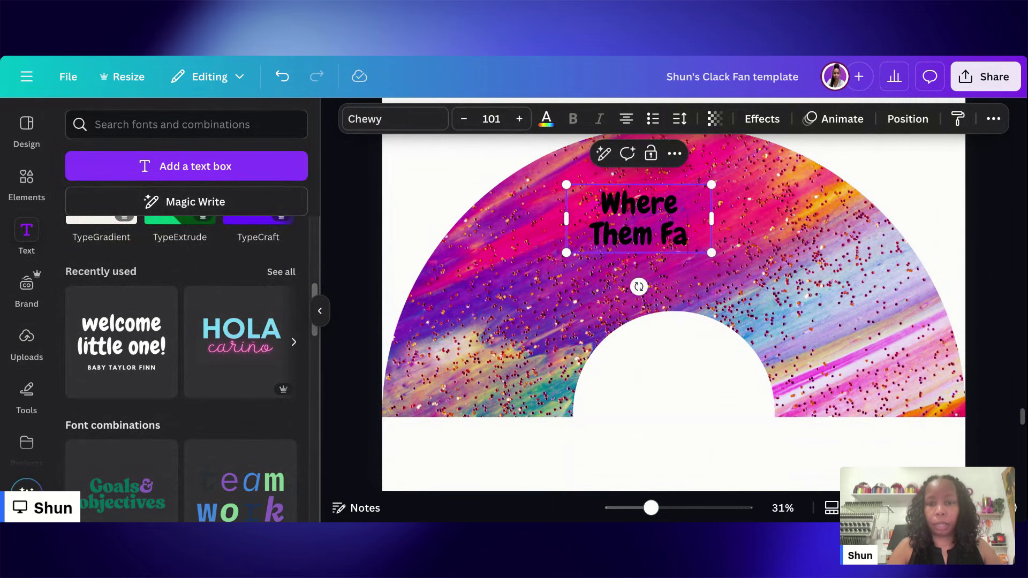
pyautogui.write('ns At?')
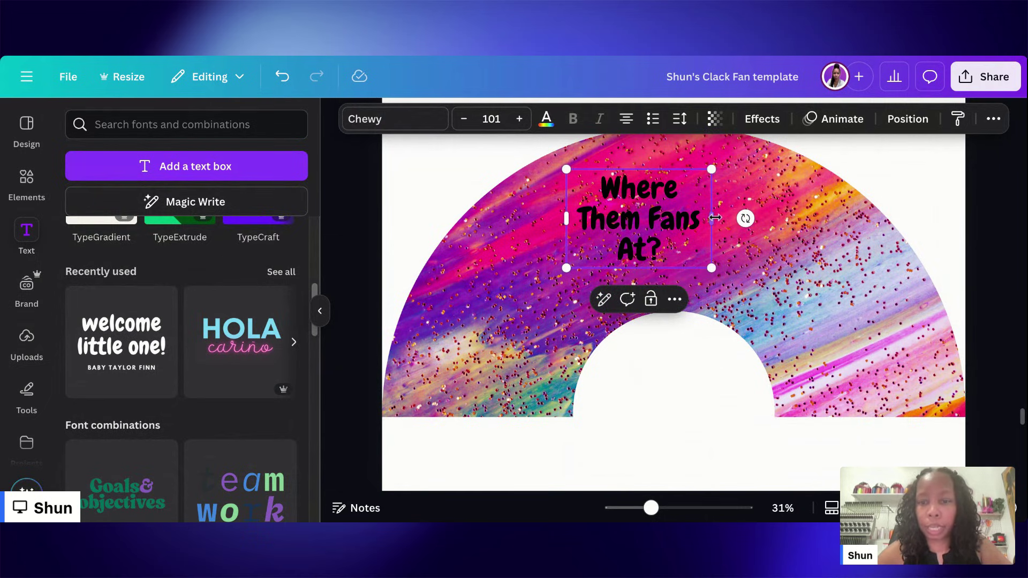
pyautogui.moveTo(710, 219); pyautogui.dragTo(842, 228)
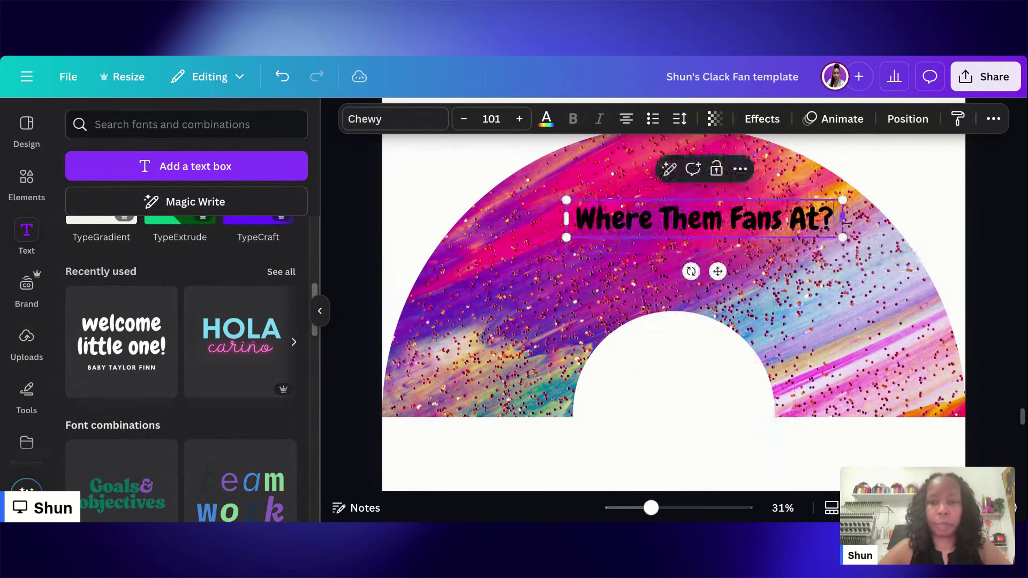
# Step: Recolour the whole "Where Them Fans At?" text white and centre it horizontally on the fan
pyautogui.doubleClick(639, 214)
pyautogui.hotkey('ctrl', 'a')
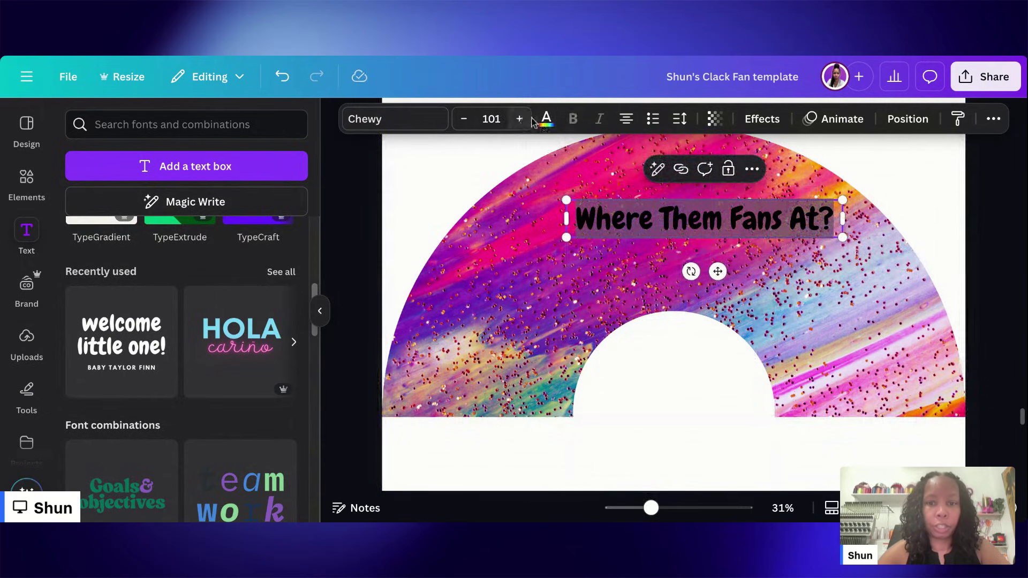
pyautogui.click(546, 124)
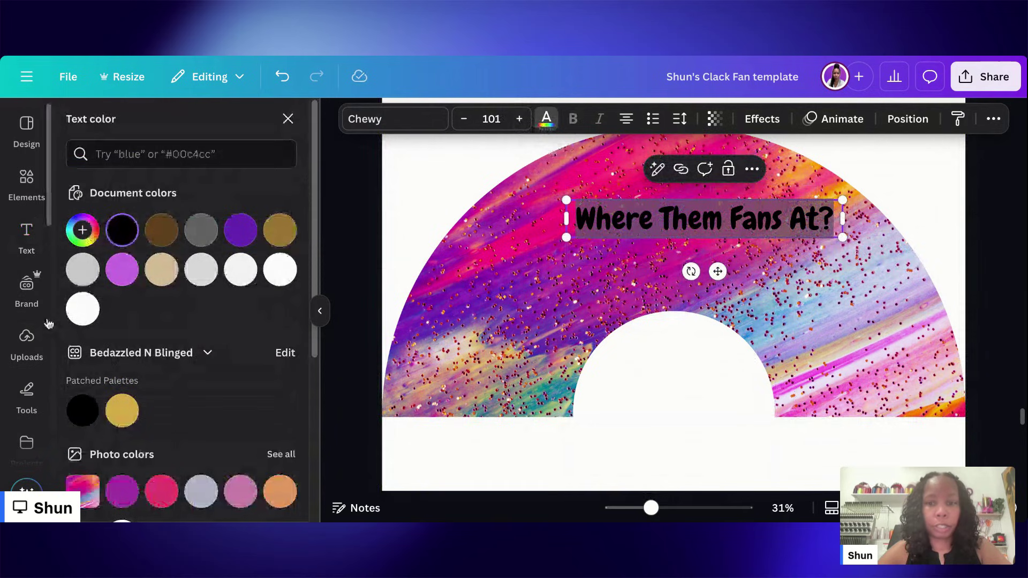
pyautogui.click(83, 308)
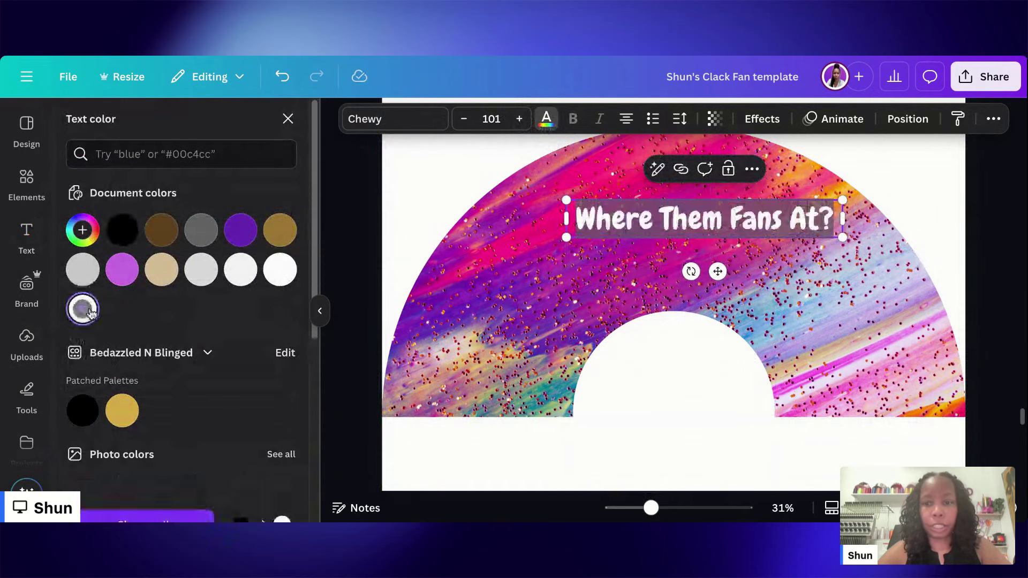
pyautogui.click(492, 205)
pyautogui.click(714, 218)
pyautogui.moveTo(714, 218); pyautogui.dragTo(682, 224)
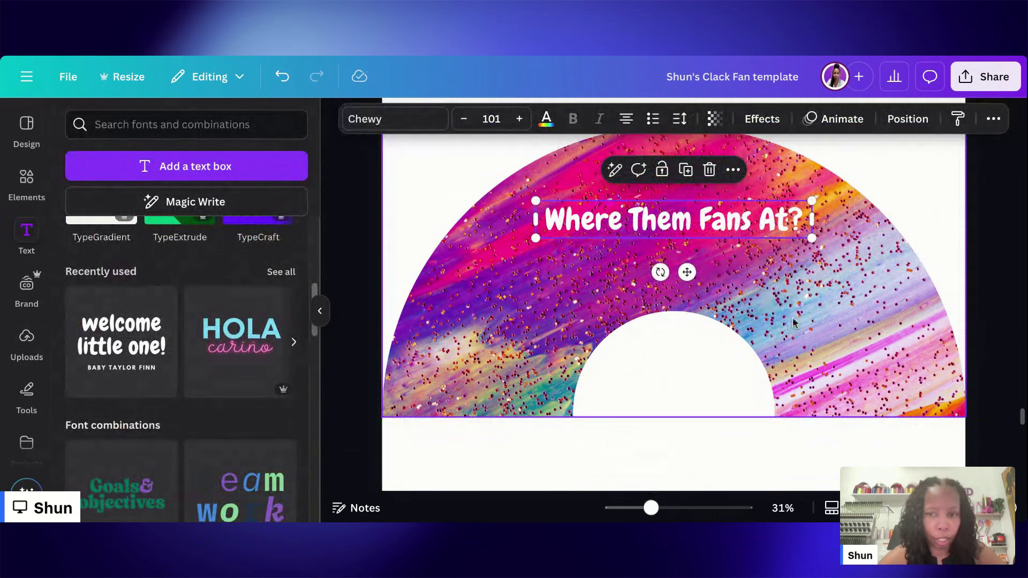
# Step: Apply the Curve shape effect to the "Where Them Fans At?" text with a curve value of 50
pyautogui.click(764, 121)
pyautogui.scroll(-4, 32, 461)
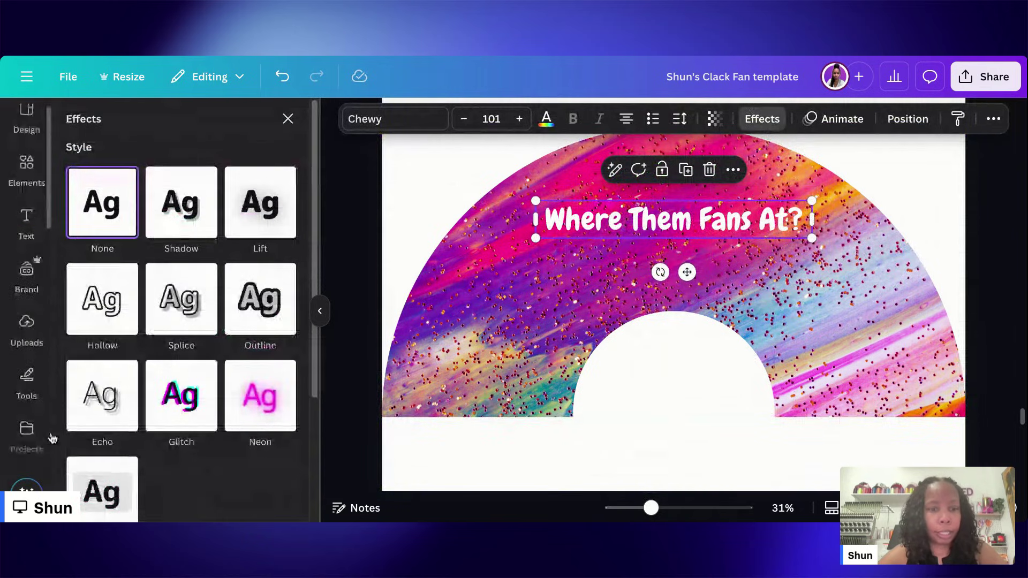
pyautogui.scroll(-3, 187, 384)
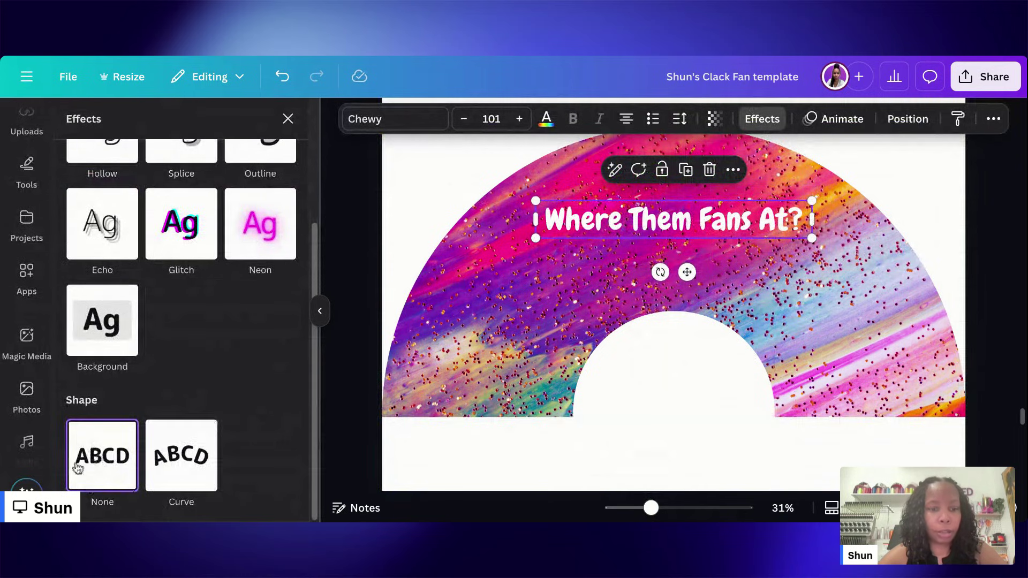
pyautogui.click(196, 459)
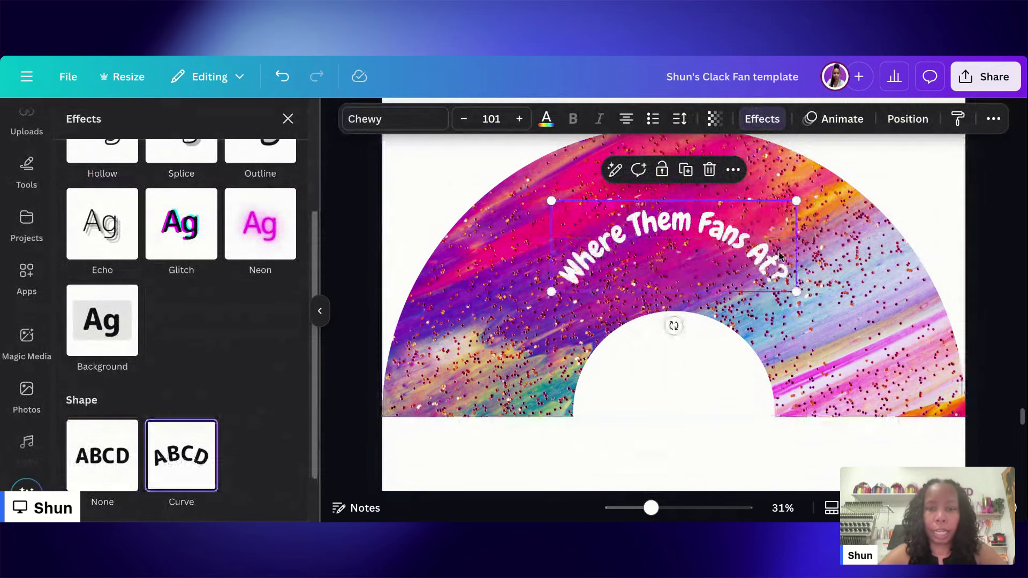
pyautogui.scroll(-1, 272, 399)
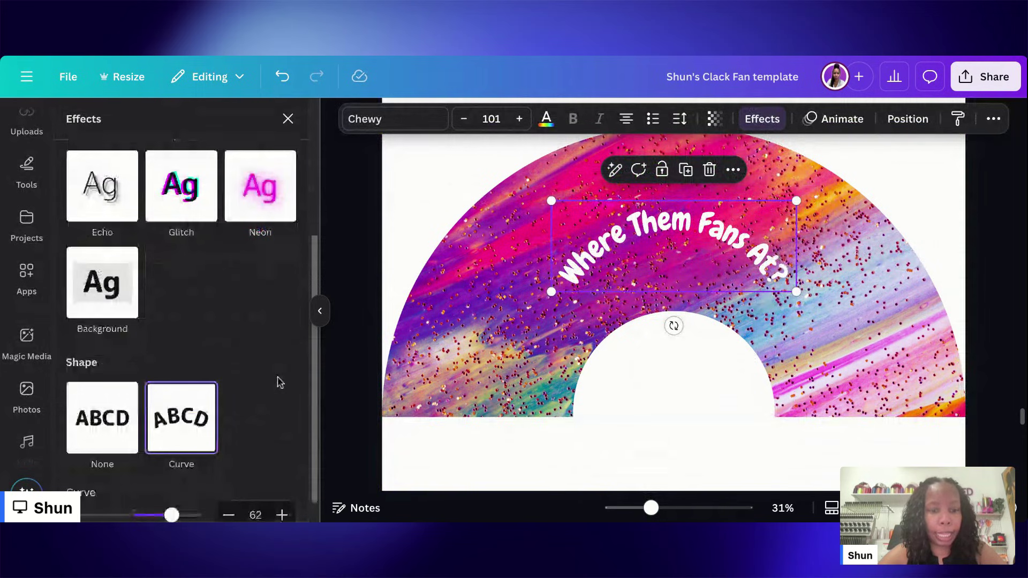
pyautogui.scroll(-1, 279, 382)
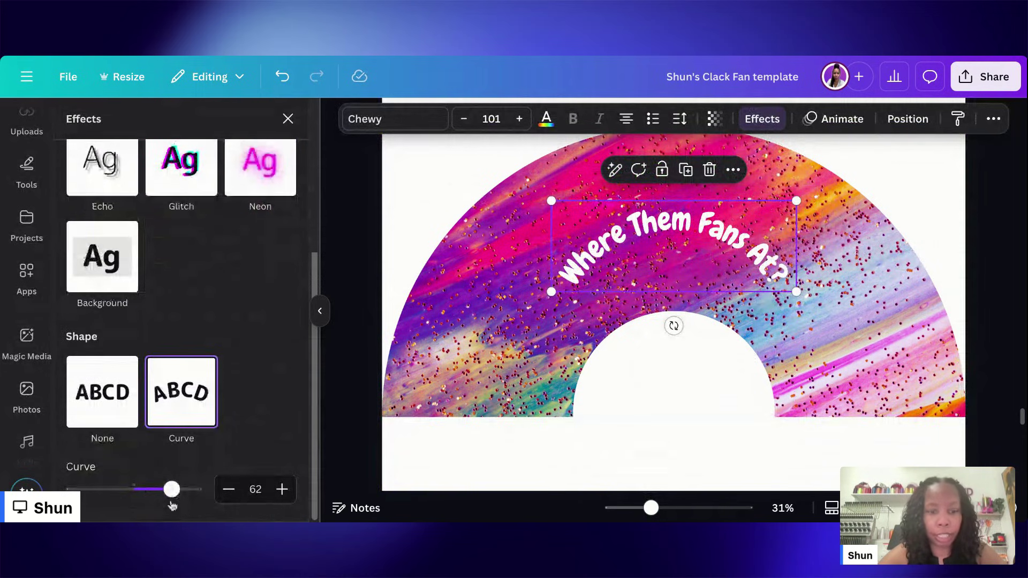
pyautogui.moveTo(171, 489); pyautogui.dragTo(166, 501)
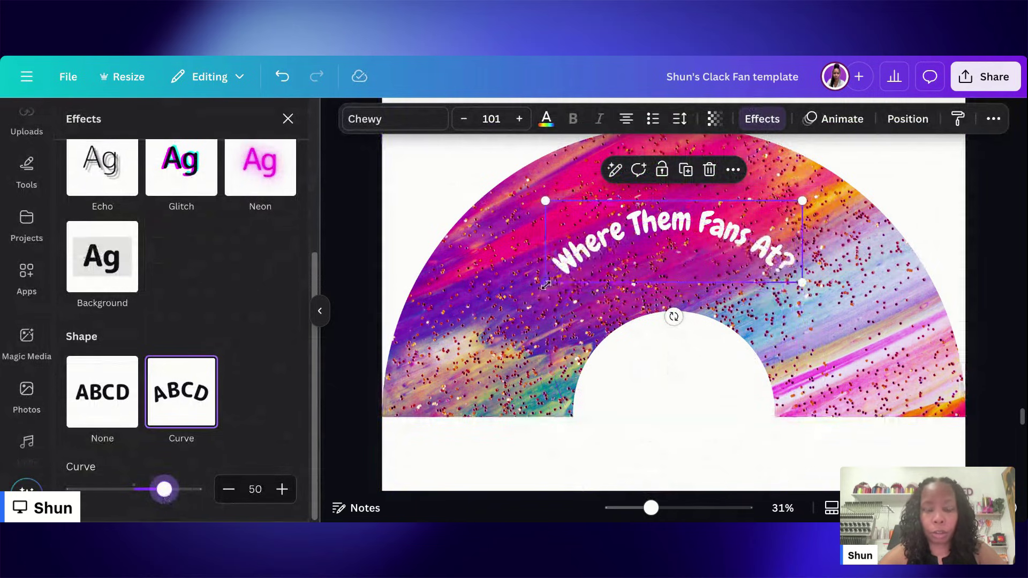
# Step: Enlarge the curved text to about size 133 and centre it above the fan's inner cutout
pyautogui.moveTo(544, 285); pyautogui.dragTo(475, 335)
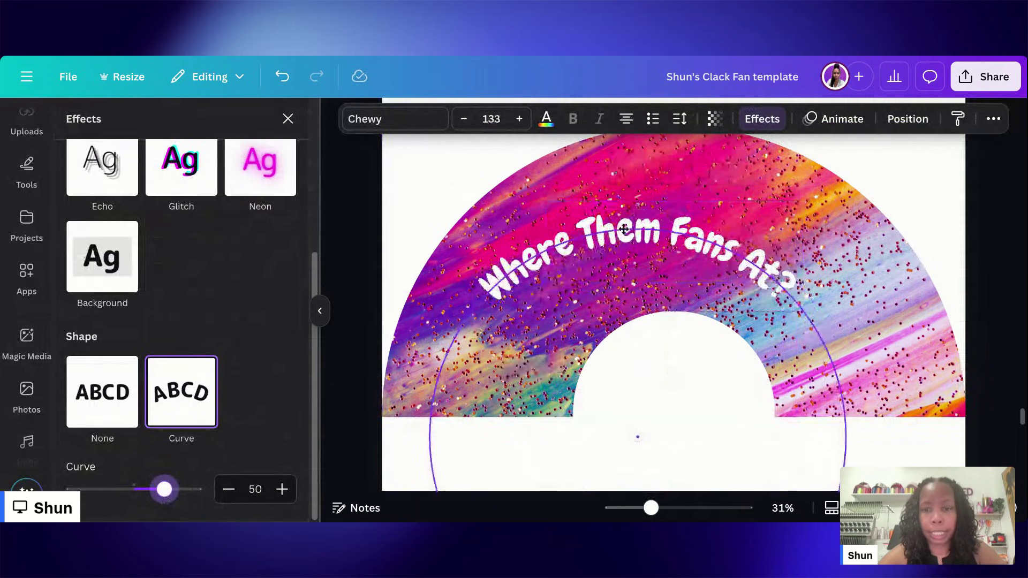
pyautogui.moveTo(624, 229); pyautogui.dragTo(645, 224)
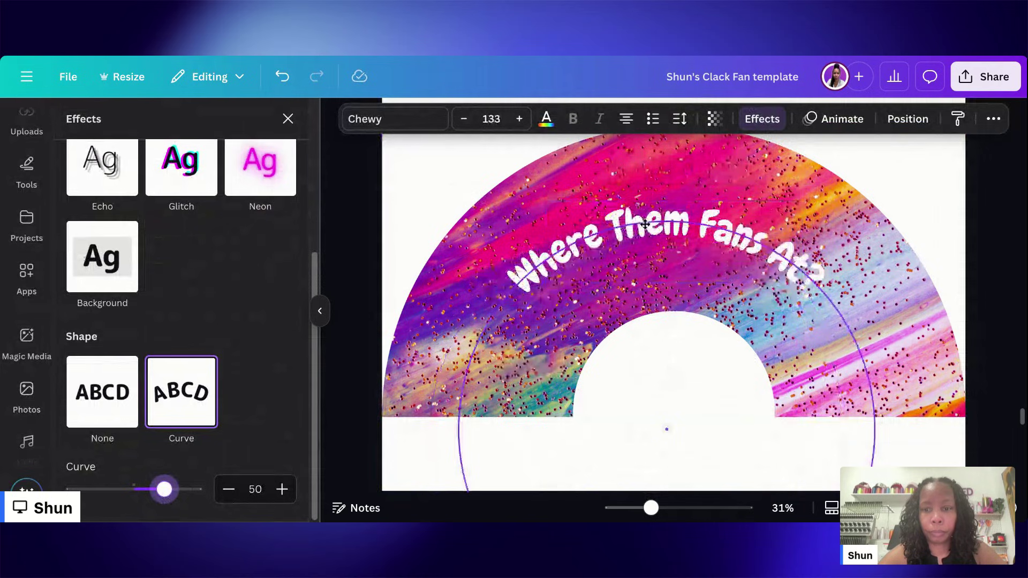
pyautogui.click(645, 224)
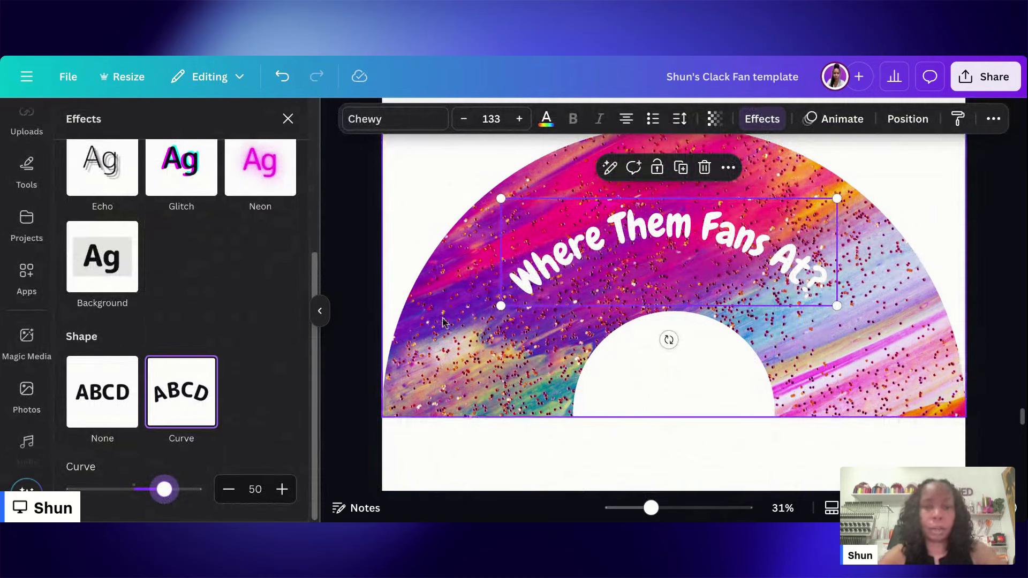
pyautogui.click(287, 119)
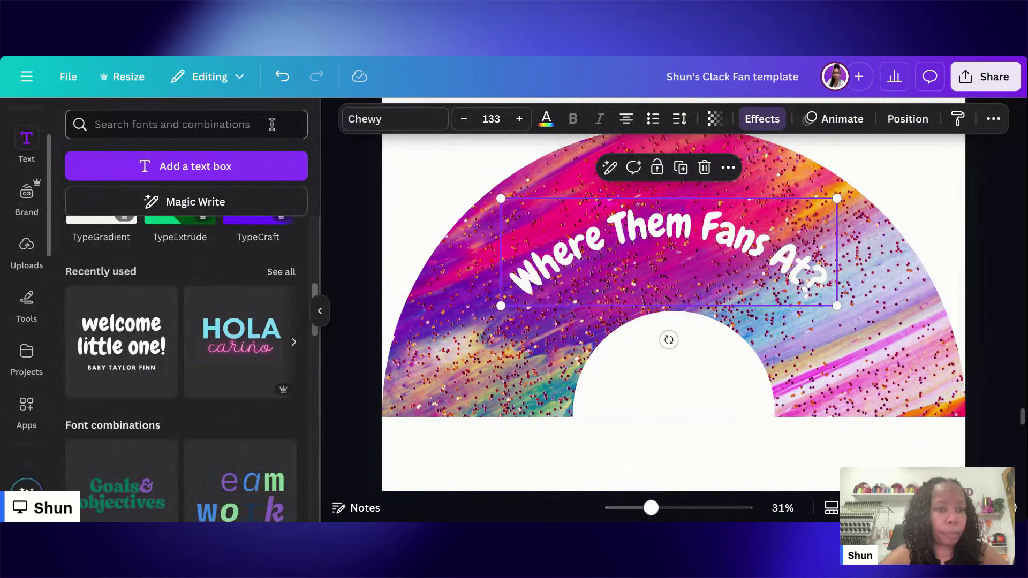
# Step: Search the elements library for "cowgirl boots" and show all matching graphics
pyautogui.scroll(2, 31, 258)
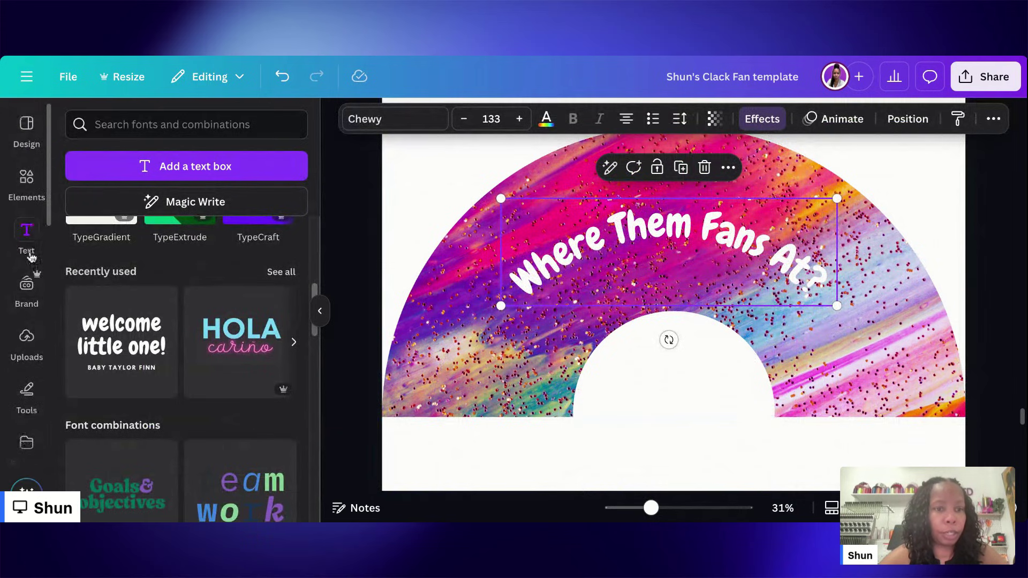
pyautogui.click(21, 182)
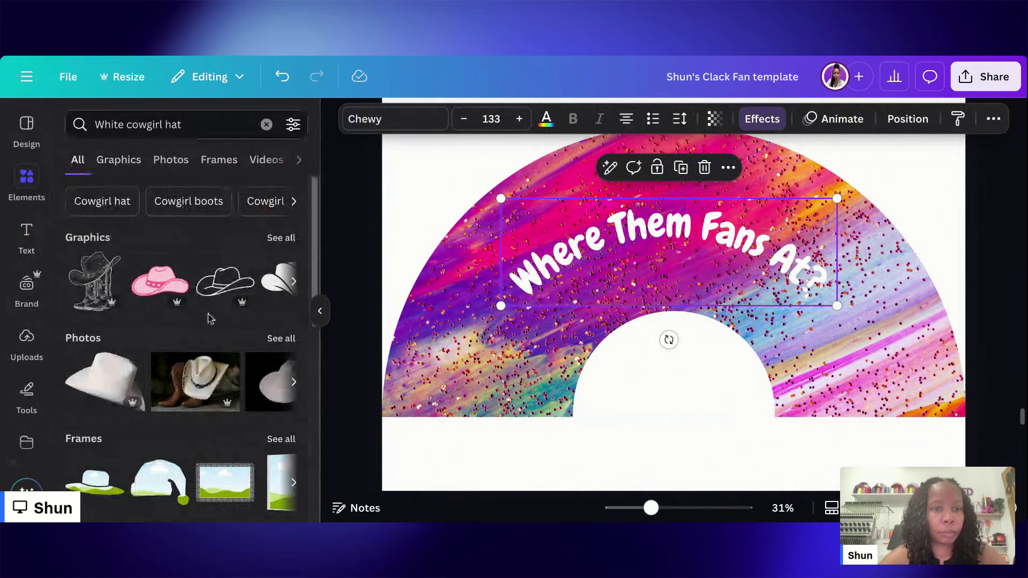
pyautogui.click(131, 124)
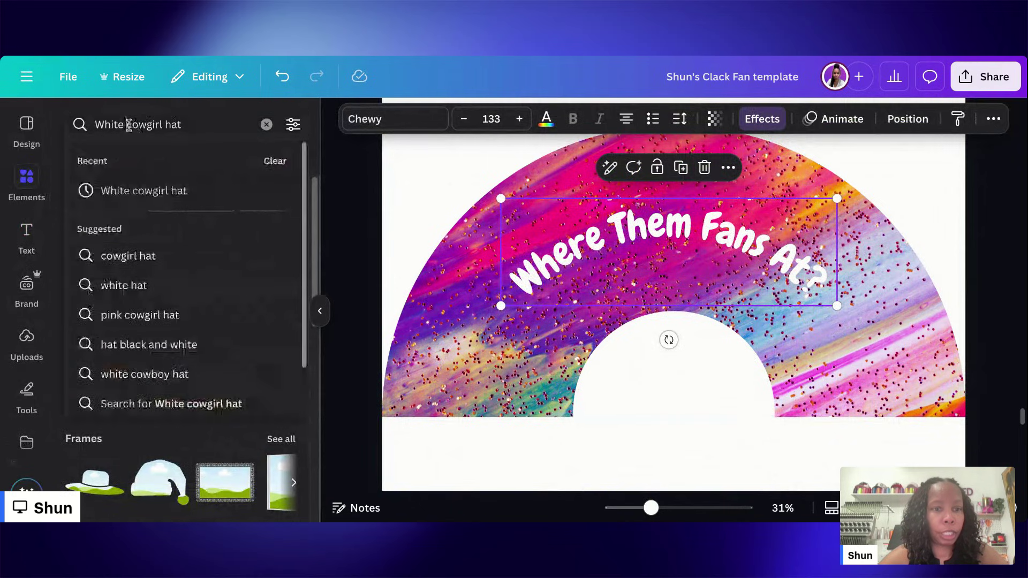
pyautogui.click(188, 124)
pyautogui.moveTo(187, 124); pyautogui.dragTo(78, 122)
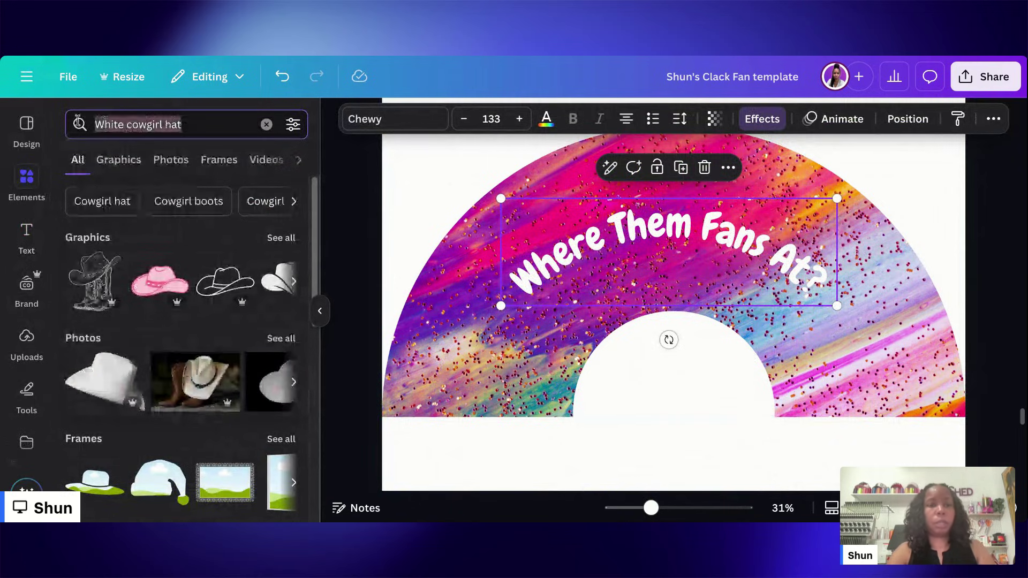
pyautogui.write('cow')
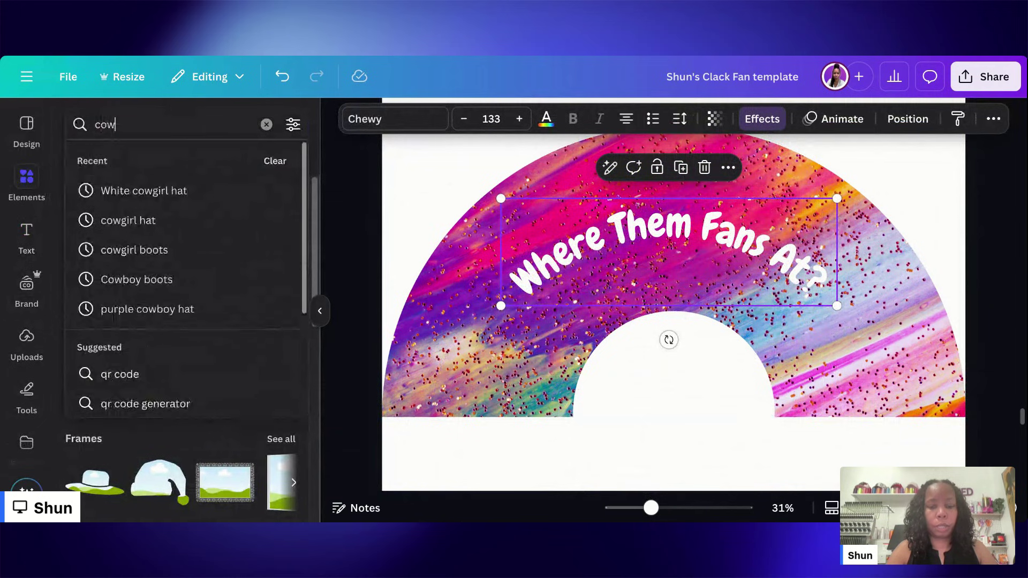
pyautogui.write('girl b')
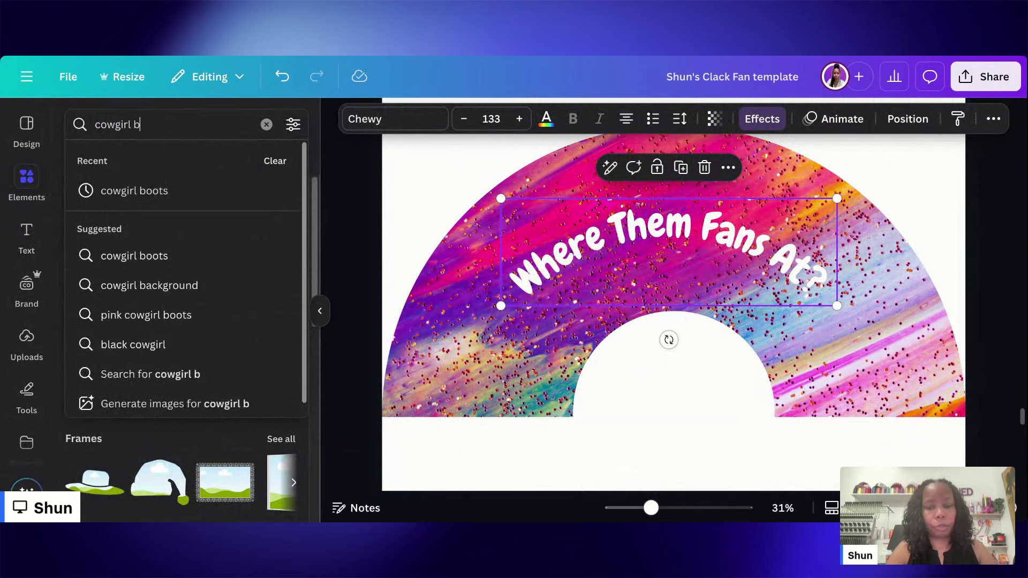
pyautogui.write('oots')
pyautogui.press('Return')
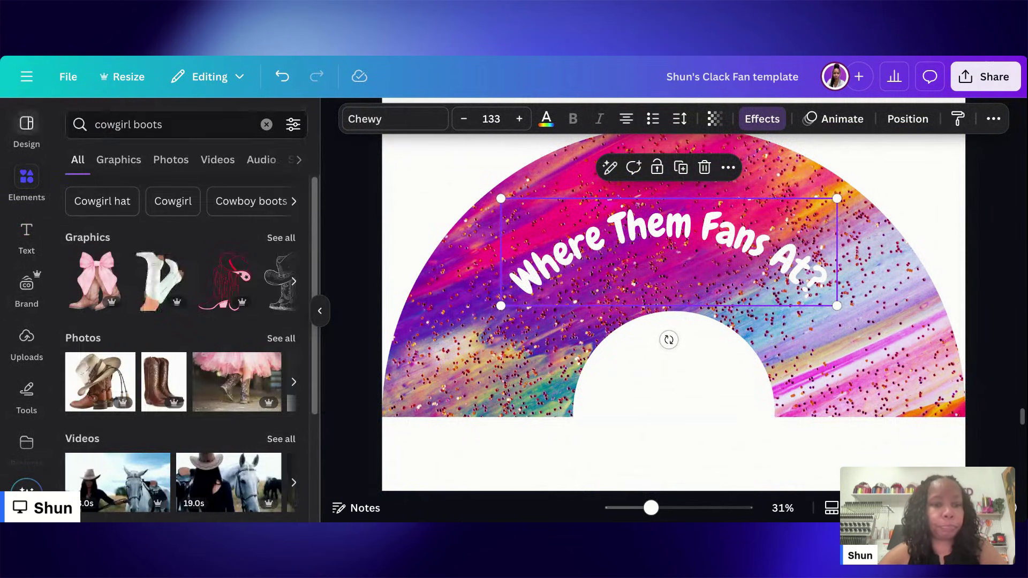
pyautogui.click(276, 239)
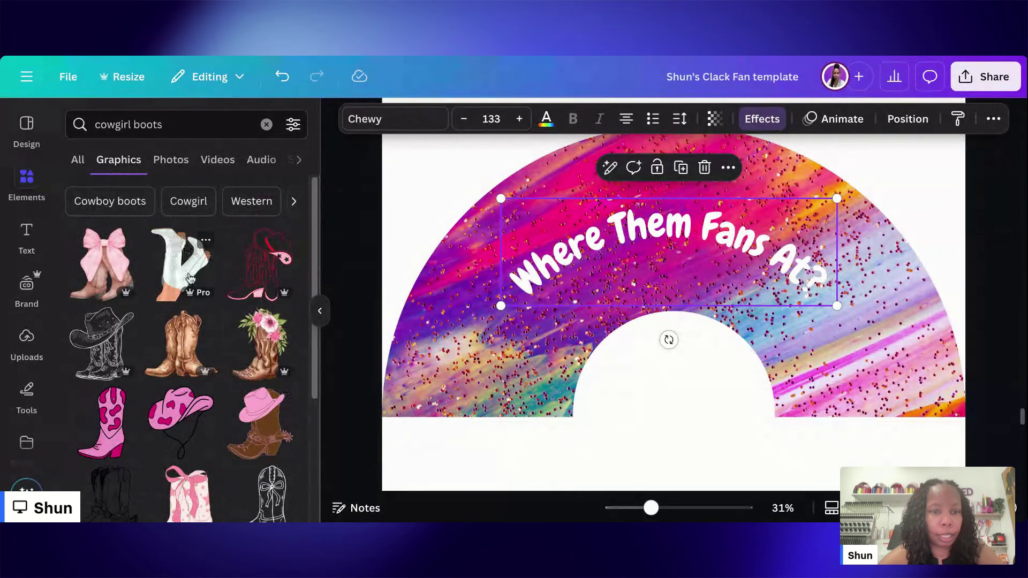
# Step: Add the white cowgirl boots graphic with legs, shrink it and place it in the fan's lower left section
pyautogui.scroll(-5, 193, 279)
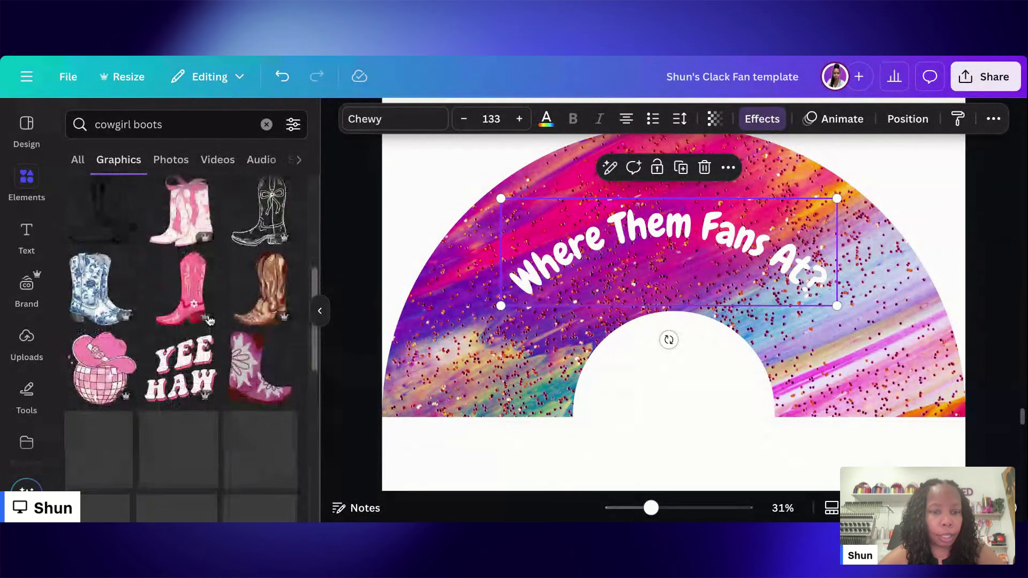
pyautogui.scroll(-2, 209, 320)
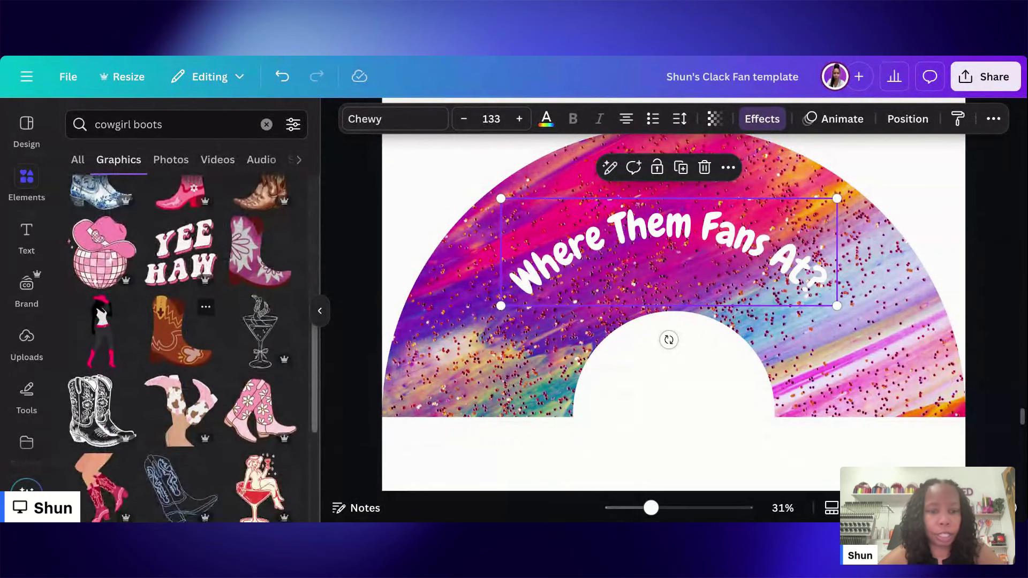
pyautogui.scroll(-4, 187, 316)
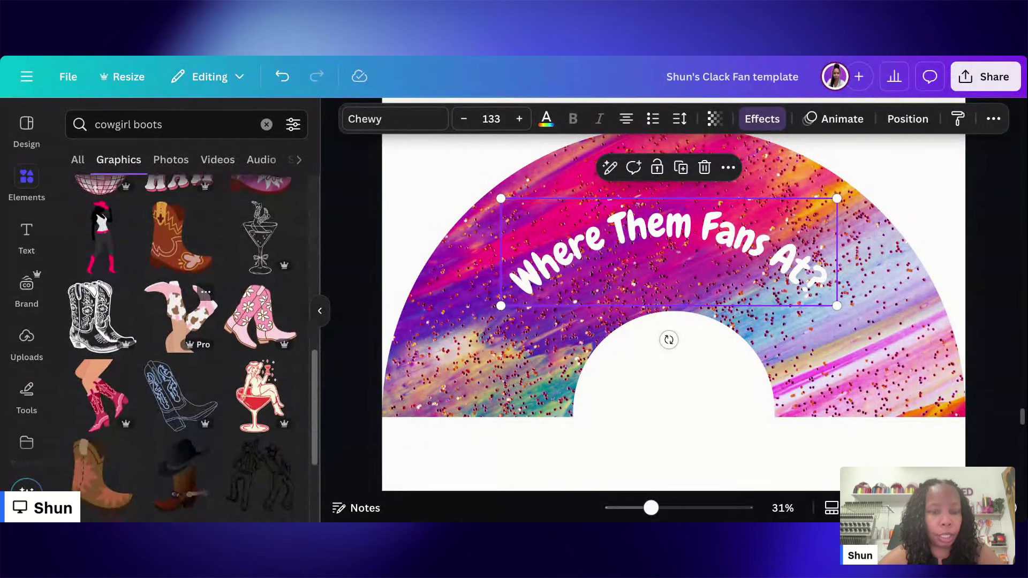
pyautogui.scroll(-1, 184, 312)
pyautogui.scroll(15, 184, 312)
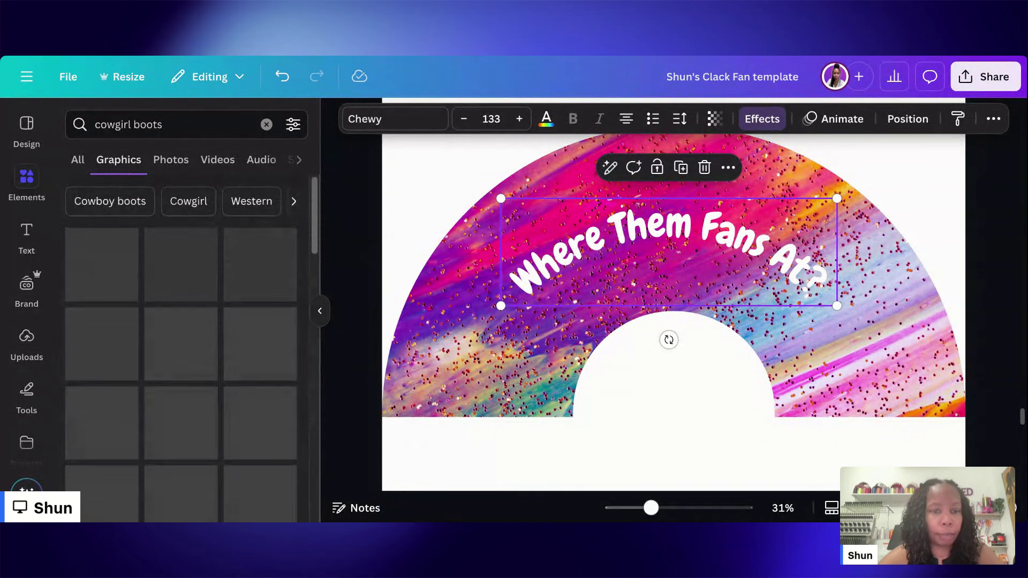
pyautogui.click(173, 282)
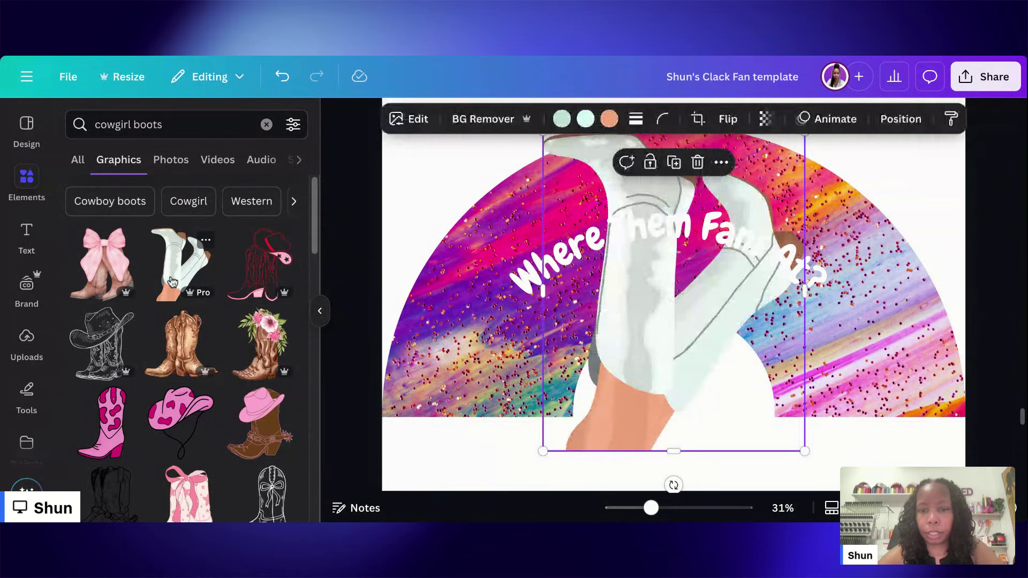
pyautogui.moveTo(674, 293); pyautogui.dragTo(573, 333)
pyautogui.moveTo(704, 175); pyautogui.dragTo(544, 279)
pyautogui.moveTo(483, 327); pyautogui.dragTo(484, 338)
# Step: Recolour the legs in the boots graphic from peach to the brown photo colour
pyautogui.click(608, 118)
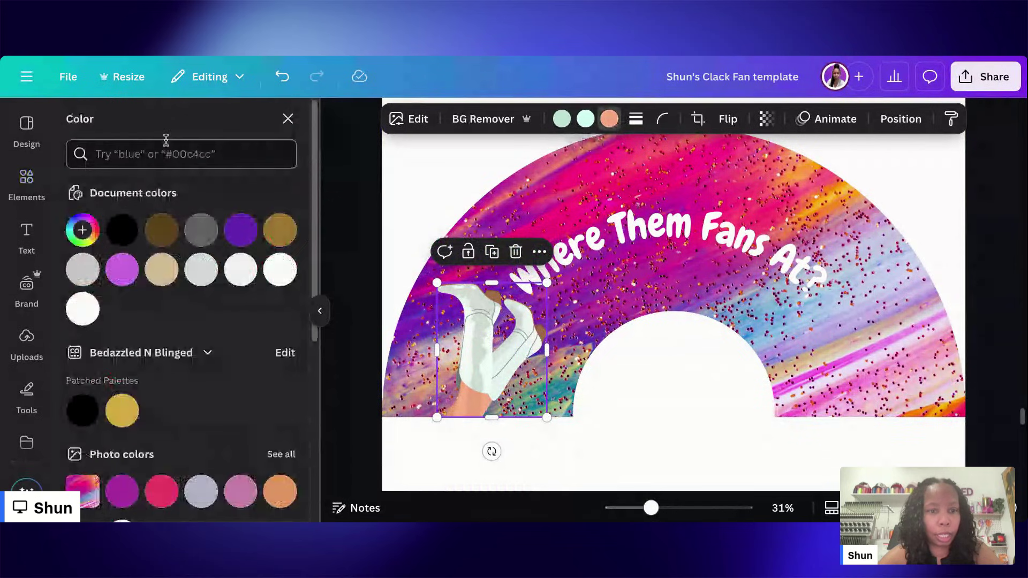
pyautogui.scroll(-4, 229, 364)
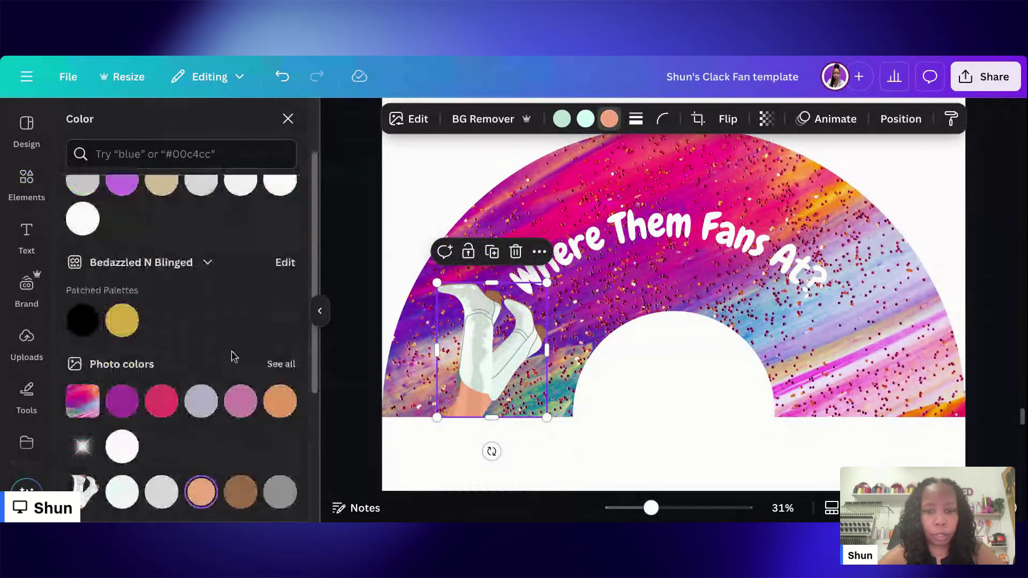
pyautogui.click(239, 407)
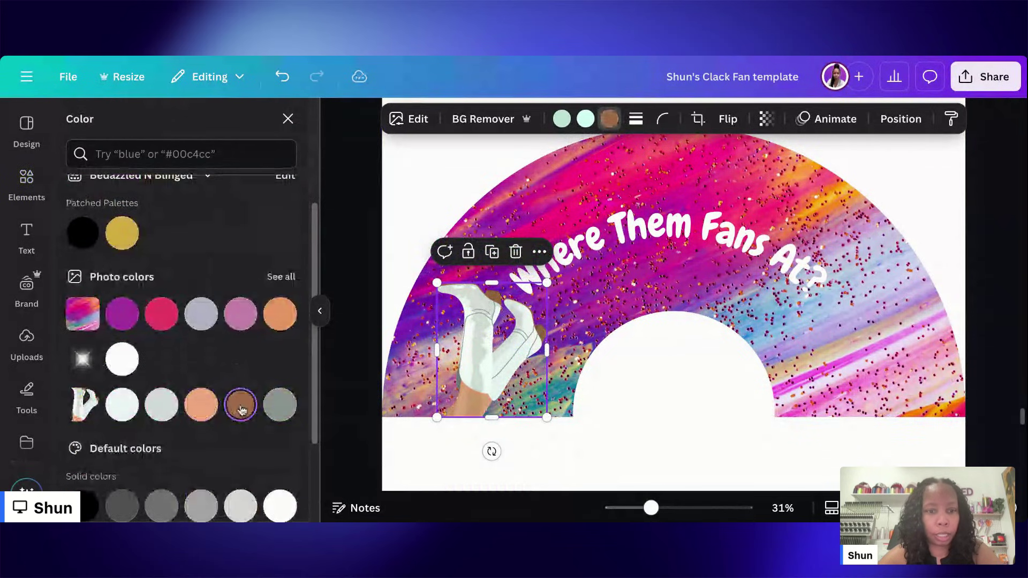
pyautogui.scroll(-2, 281, 385)
pyautogui.scroll(-1, 281, 385)
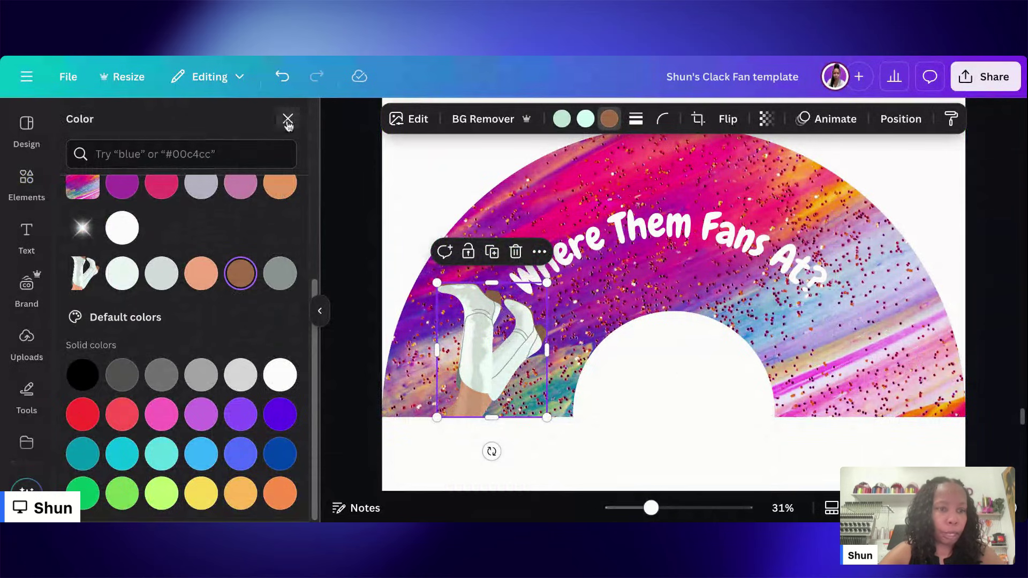
# Step: Search the elements library for "White cowgirl hat" and show all matching graphics
pyautogui.click(34, 177)
pyautogui.click(152, 125)
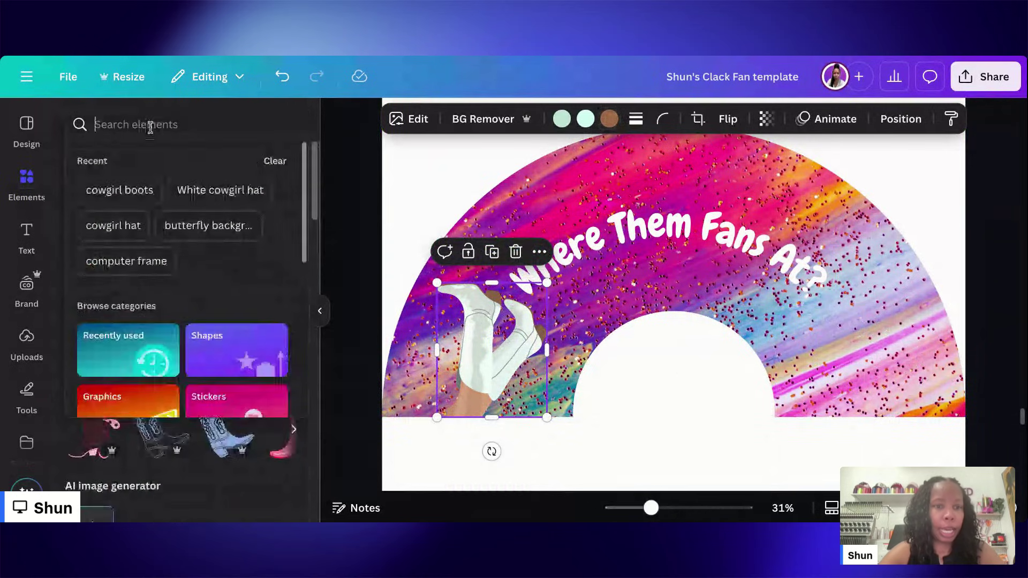
pyautogui.click(218, 196)
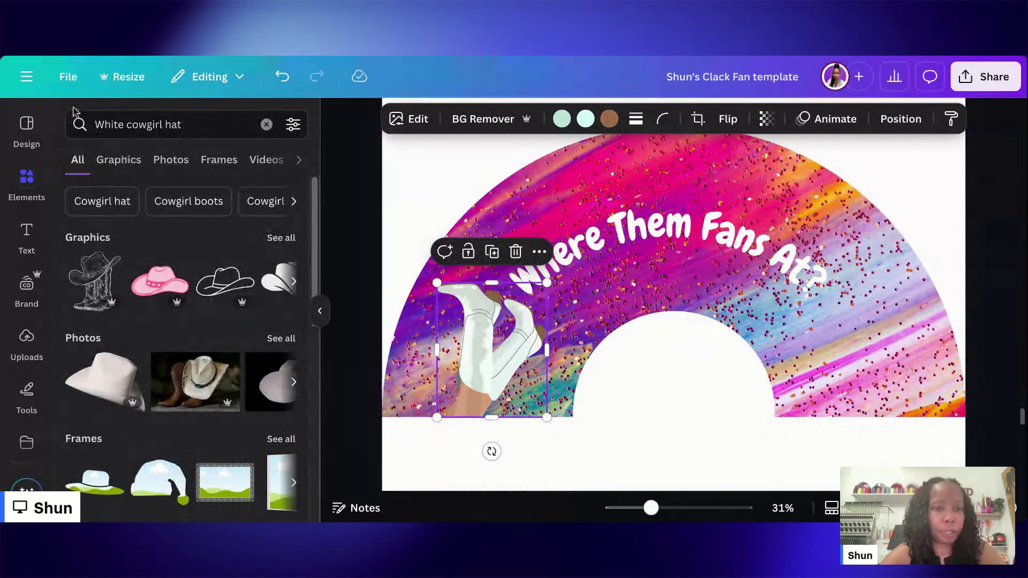
pyautogui.click(287, 239)
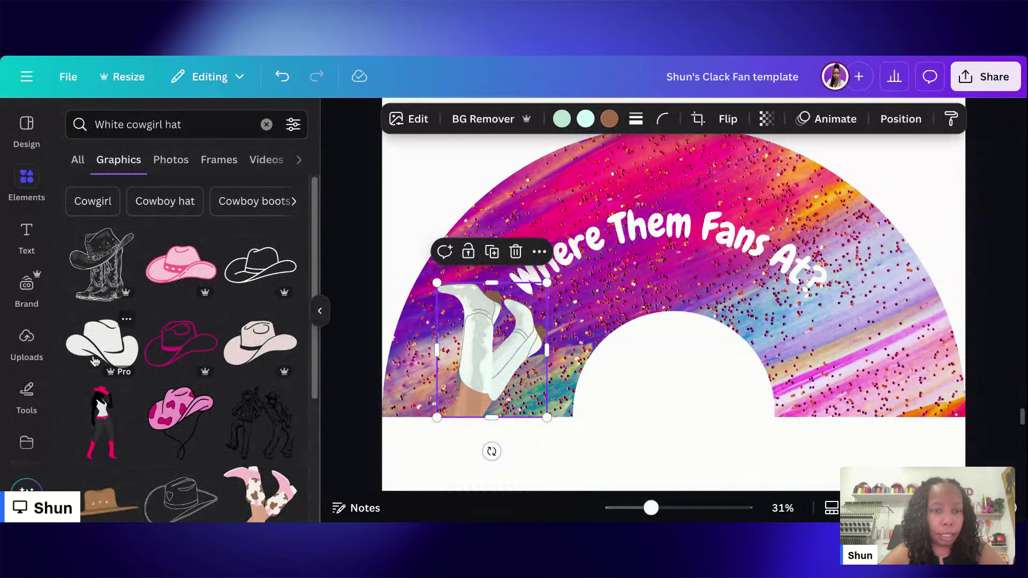
pyautogui.scroll(-1, 107, 364)
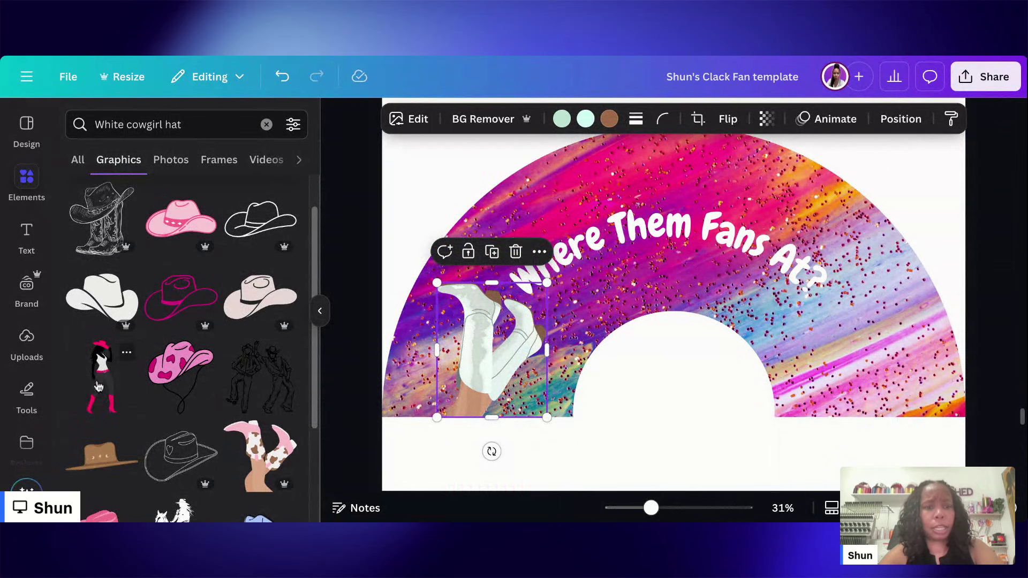
pyautogui.click(107, 368)
pyautogui.moveTo(656, 316); pyautogui.dragTo(845, 342)
pyautogui.click(888, 225)
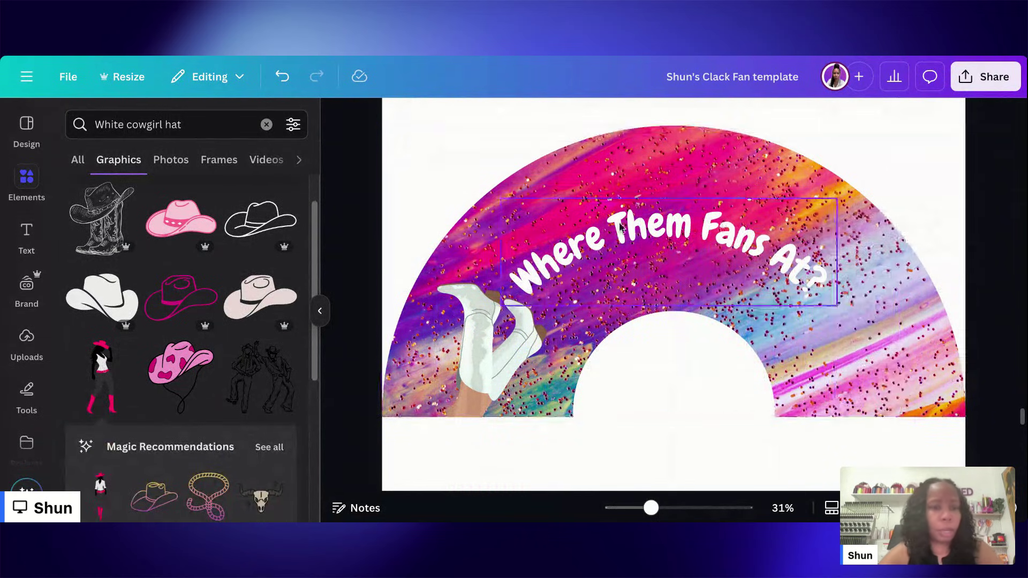
# Step: Browse the hat graphics, add the solid cowgirl hat and move it to the fan's lower right section
pyautogui.scroll(-5, 251, 319)
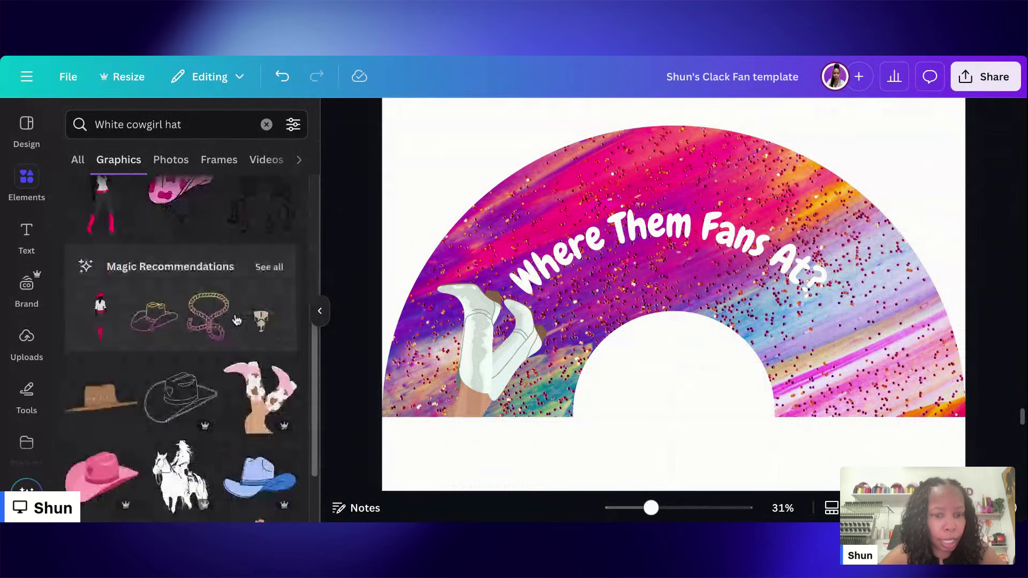
pyautogui.scroll(-4, 236, 320)
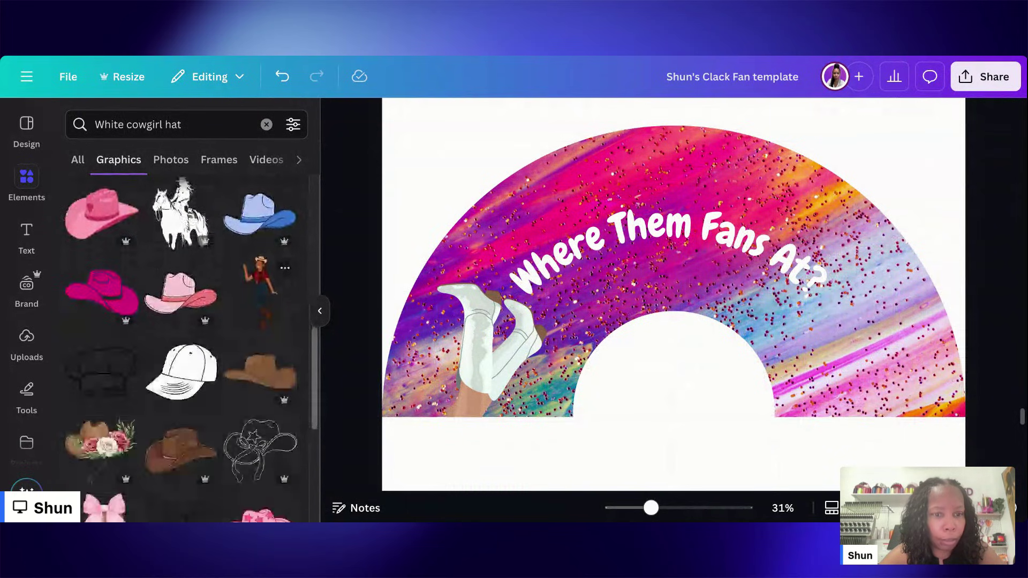
pyautogui.scroll(-10, 249, 402)
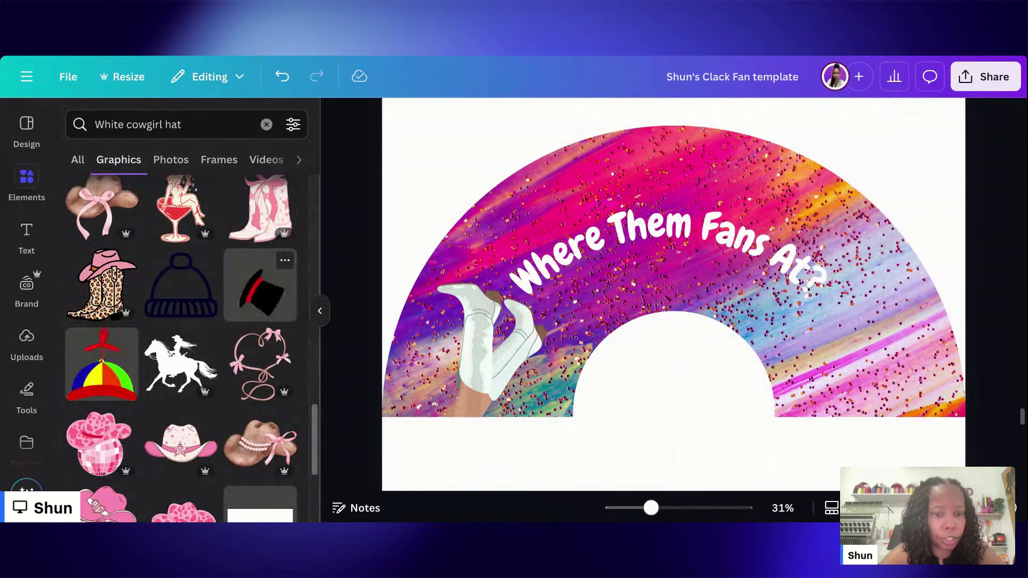
pyautogui.scroll(-2, 256, 268)
pyautogui.scroll(-2, 182, 321)
pyautogui.scroll(15, 182, 321)
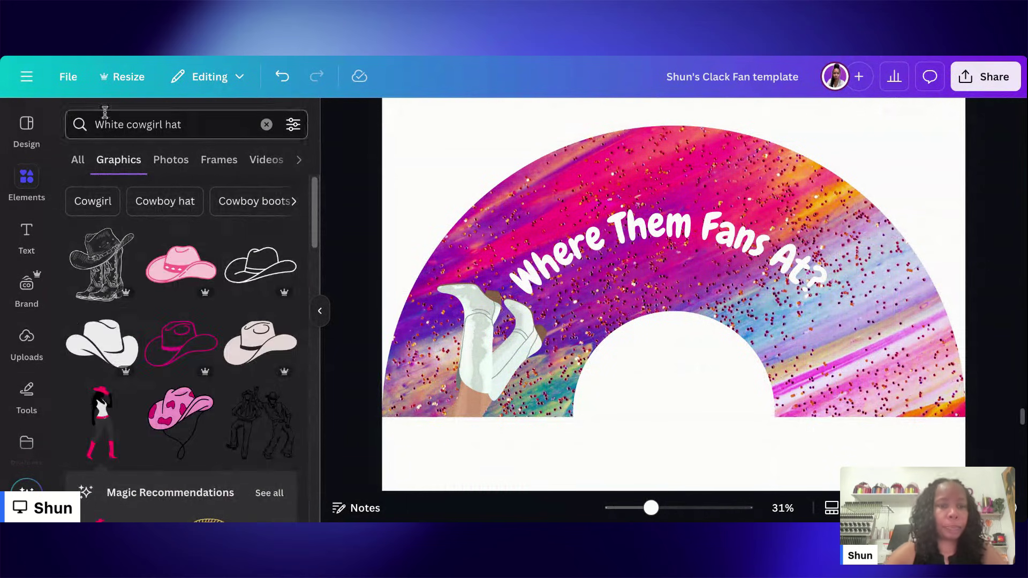
pyautogui.click(100, 342)
pyautogui.moveTo(713, 296); pyautogui.dragTo(849, 355)
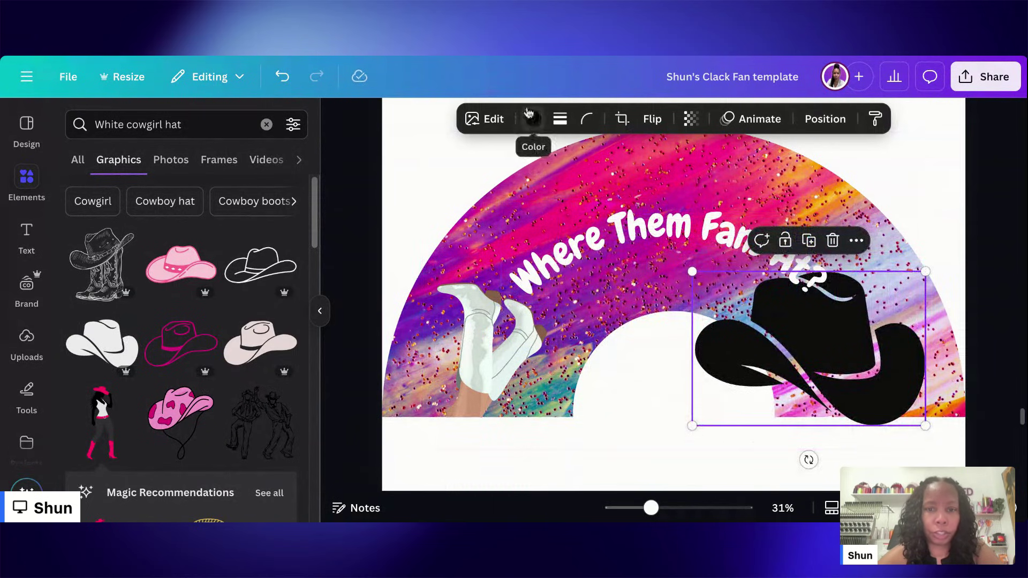
# Step: Recolour the cowgirl hat white (#ffffff) and flip it horizontally
pyautogui.click(527, 123)
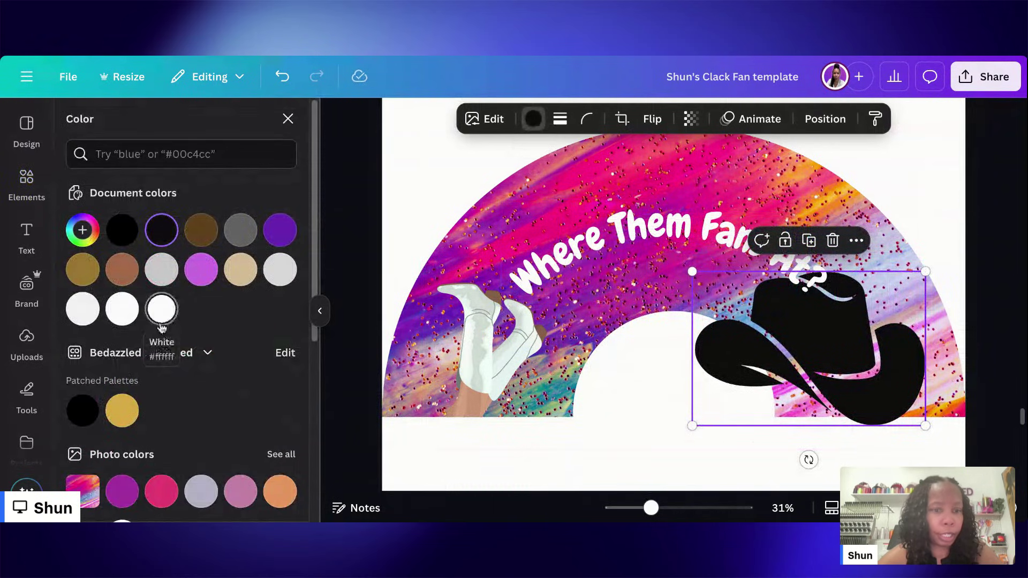
pyautogui.click(180, 313)
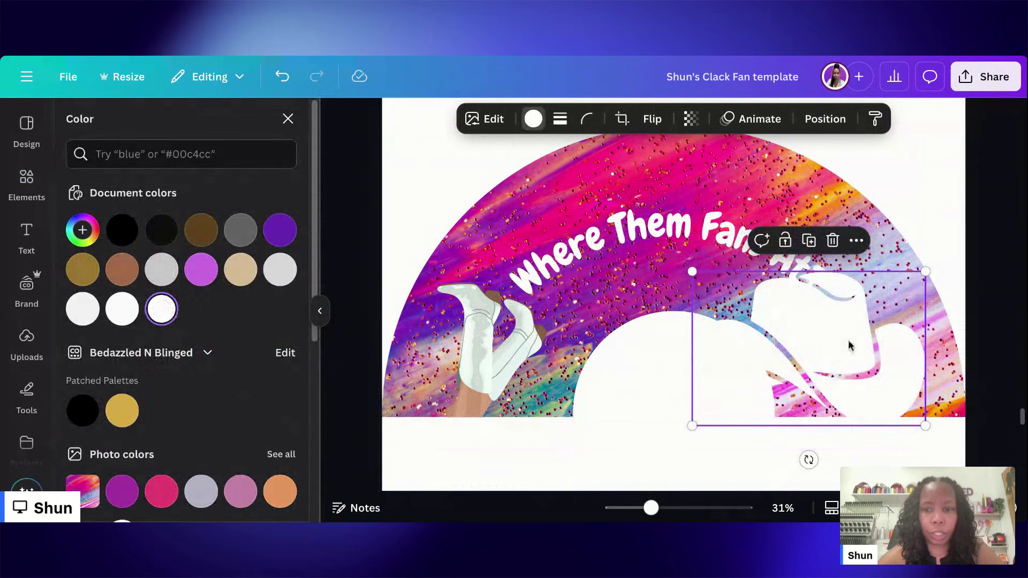
pyautogui.click(652, 120)
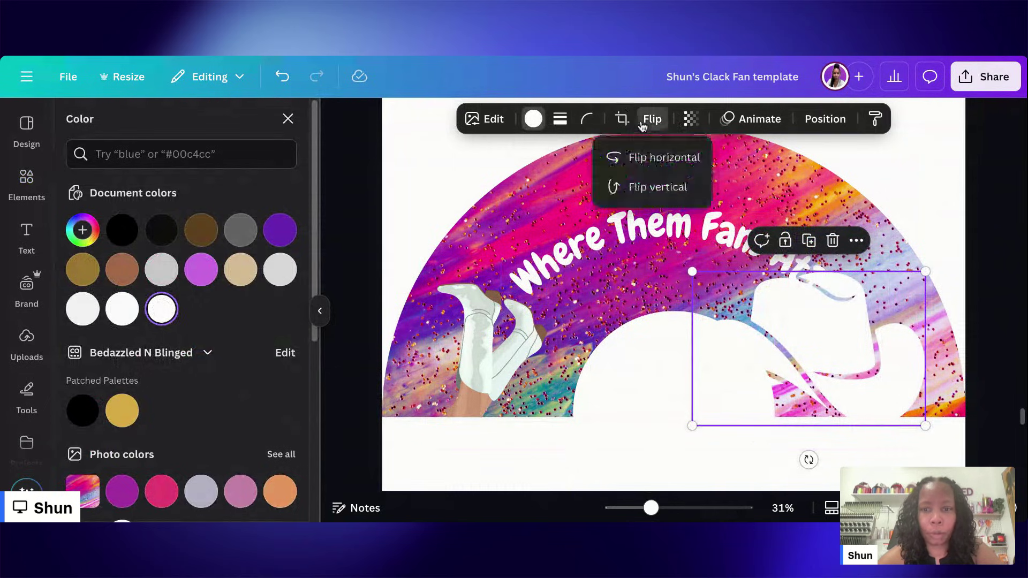
pyautogui.click(663, 156)
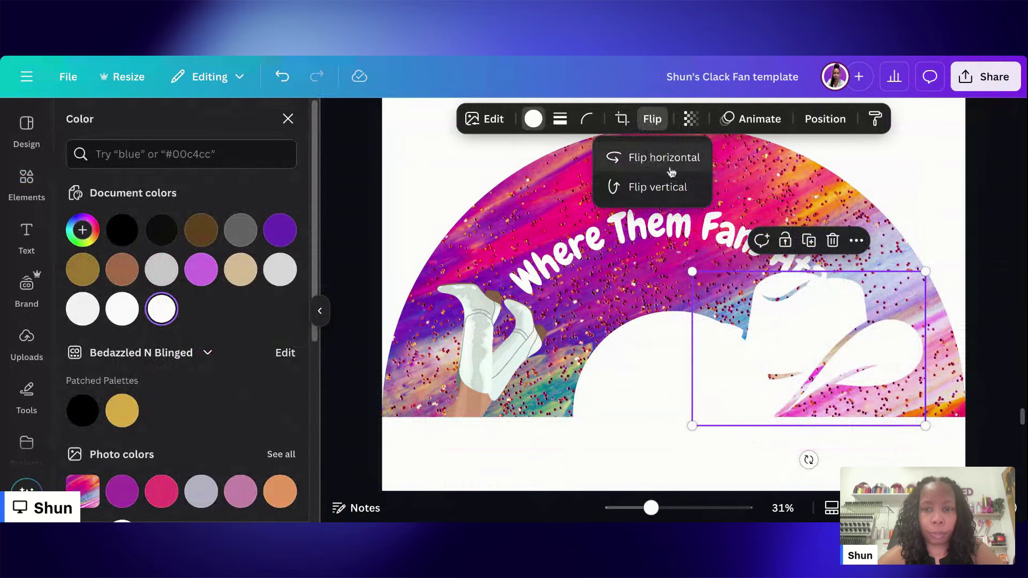
# Step: Shrink the white hat and position it within the fan's lower right section, clear of the curved text and inner cutout
pyautogui.moveTo(925, 271); pyautogui.dragTo(853, 316)
pyautogui.moveTo(785, 351); pyautogui.dragTo(880, 341)
pyautogui.moveTo(940, 312); pyautogui.dragTo(908, 332)
pyautogui.moveTo(861, 354); pyautogui.dragTo(884, 338)
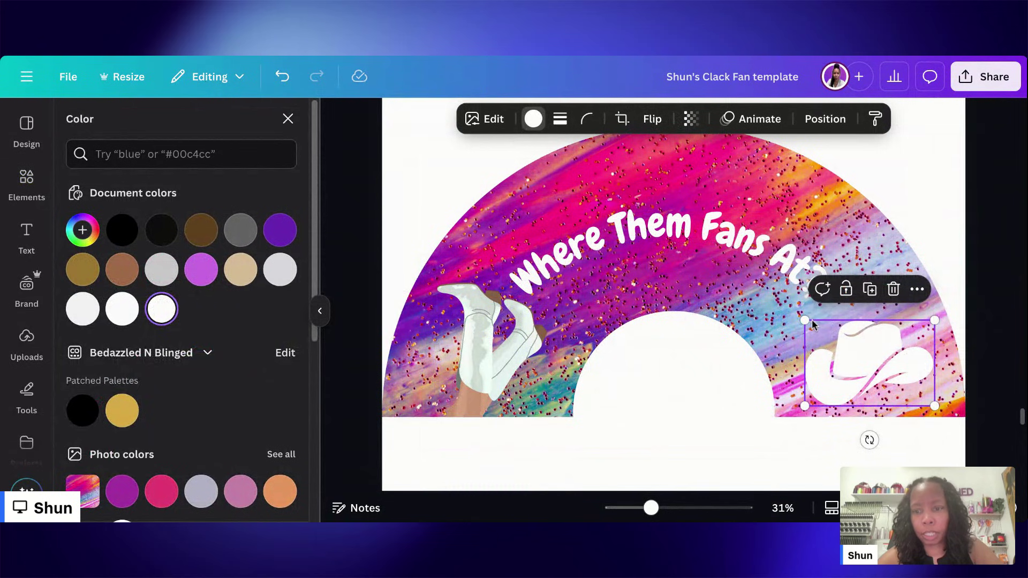
pyautogui.moveTo(804, 321); pyautogui.dragTo(796, 313)
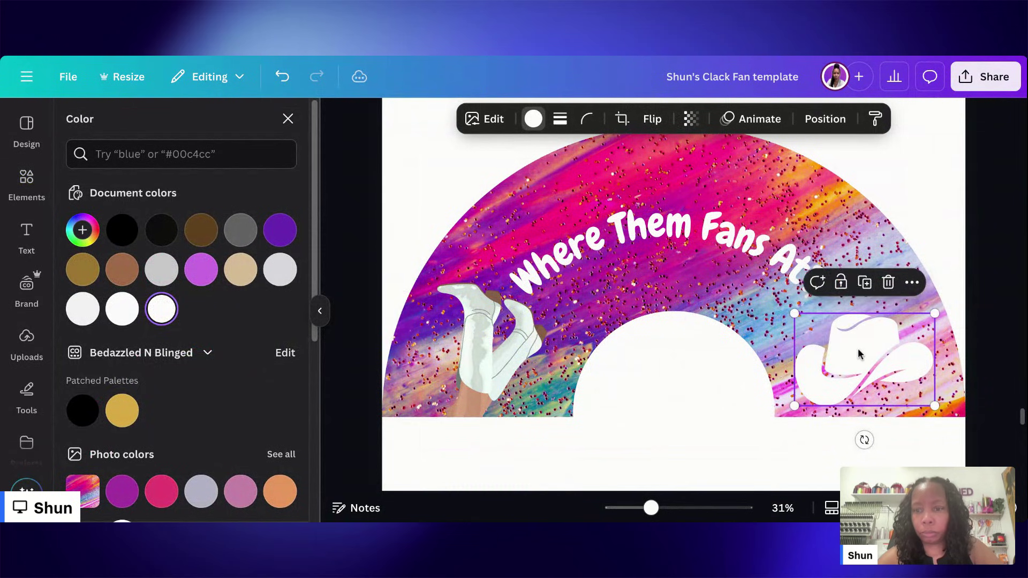
pyautogui.moveTo(859, 354); pyautogui.dragTo(858, 352)
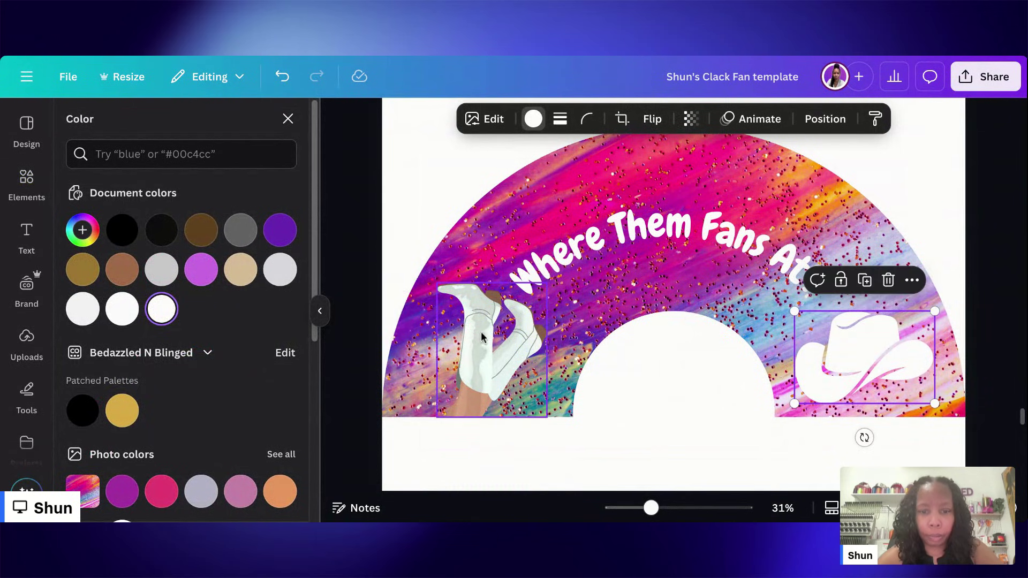
# Step: Nudge the boots graphic slightly towards the fan's left edge, then select the curved "Where Them Fans At?" text
pyautogui.click(486, 341)
pyautogui.moveTo(483, 341); pyautogui.dragTo(480, 338)
pyautogui.click(669, 238)
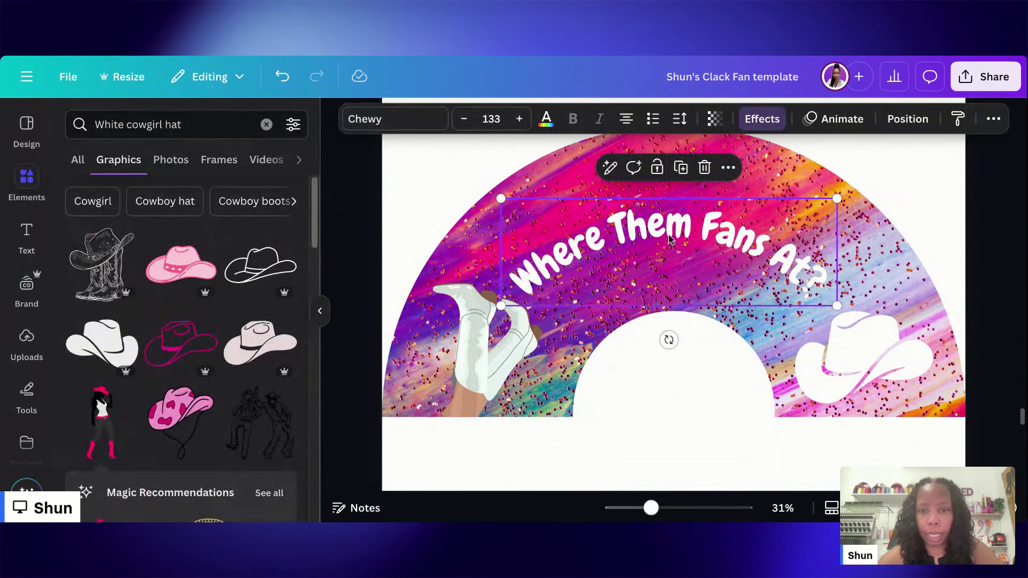
# Step: Move the curved "Where Them Fans At?" text slightly upwards and centre it above the fan's inner cutout
pyautogui.moveTo(667, 234); pyautogui.dragTo(670, 231)
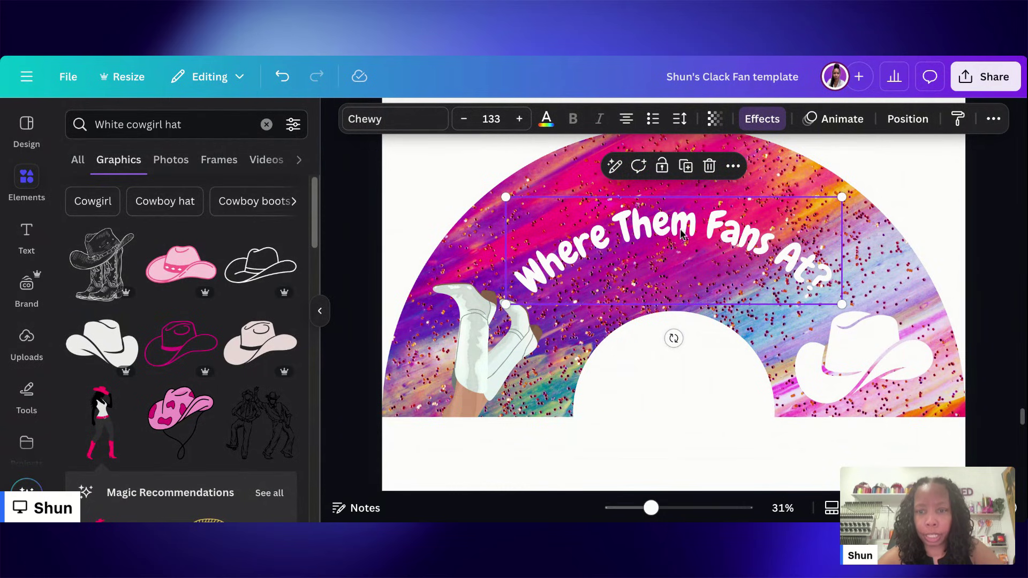
pyautogui.moveTo(682, 226); pyautogui.dragTo(679, 211)
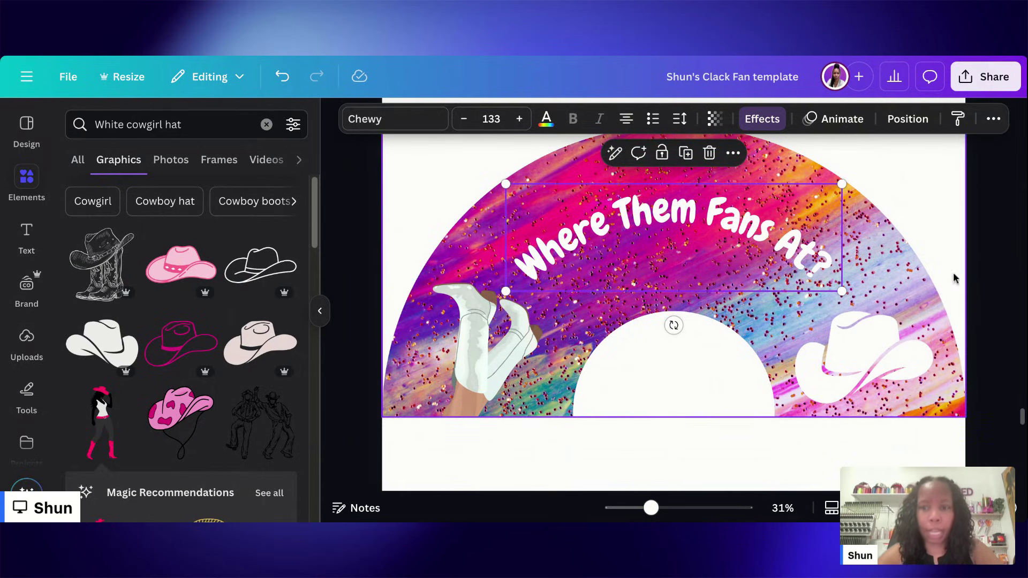
pyautogui.click(930, 182)
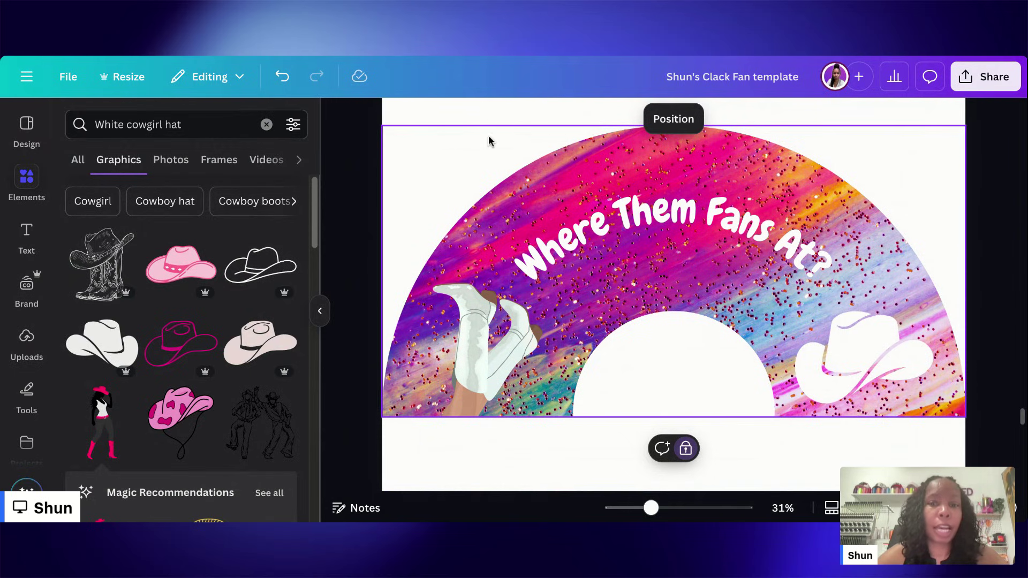
pyautogui.scroll(1, 488, 143)
pyautogui.click(442, 138)
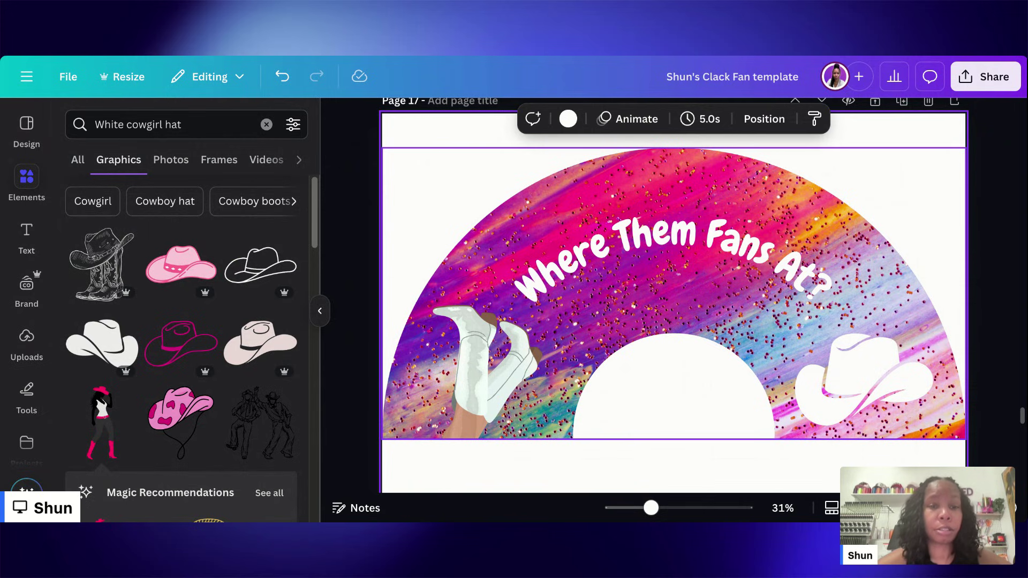
# Step: Add the "HOLA cariño" font combination over the couple photo fan on page 18 and ungroup it
pyautogui.click(26, 337)
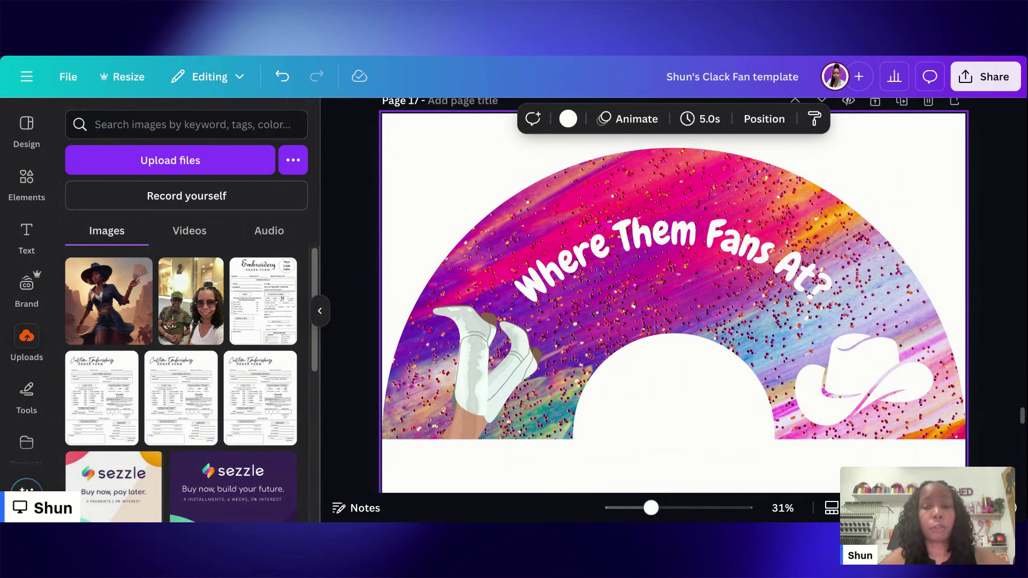
pyautogui.scroll(-2, 868, 249)
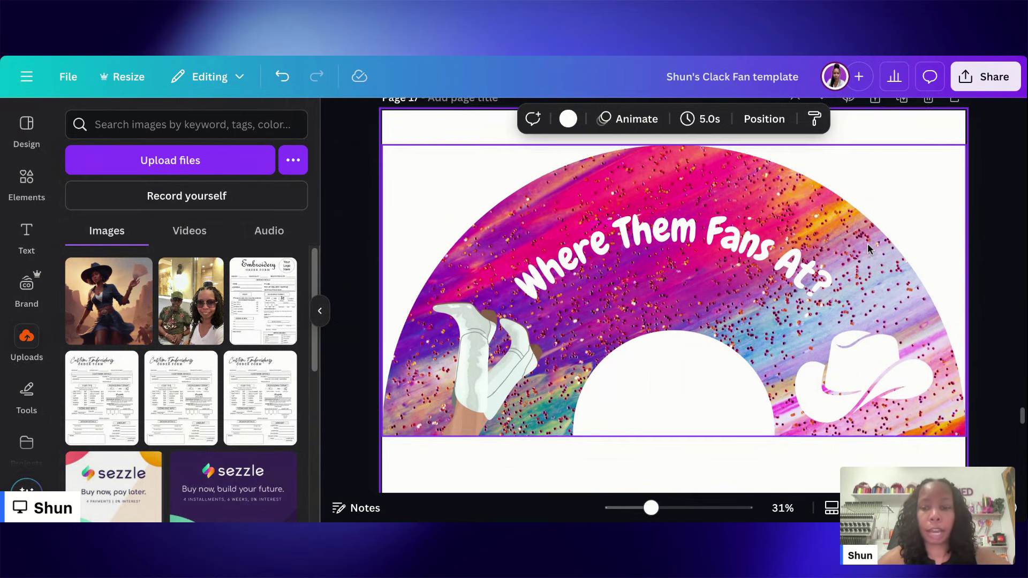
pyautogui.scroll(-5, 868, 249)
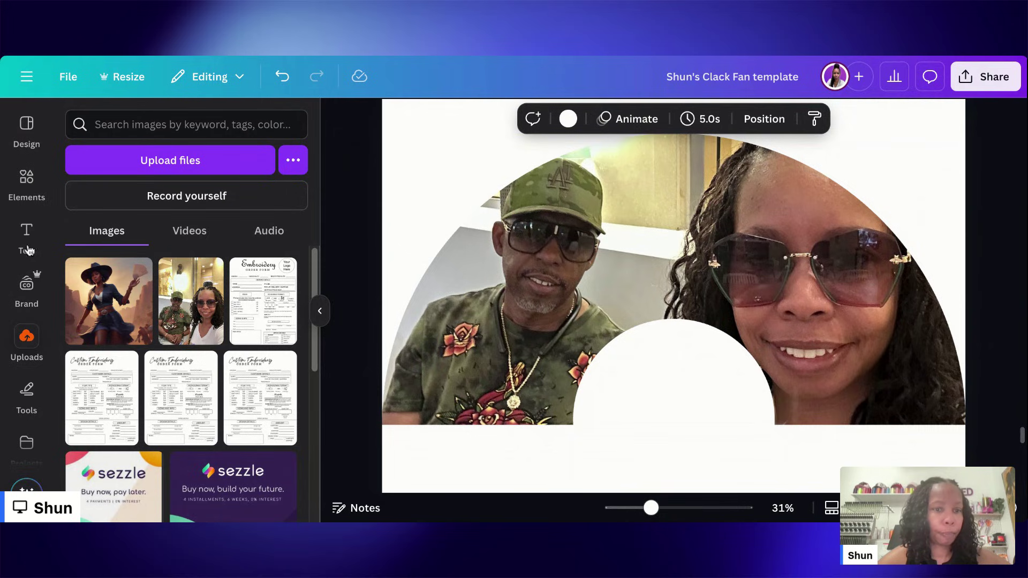
pyautogui.click(27, 234)
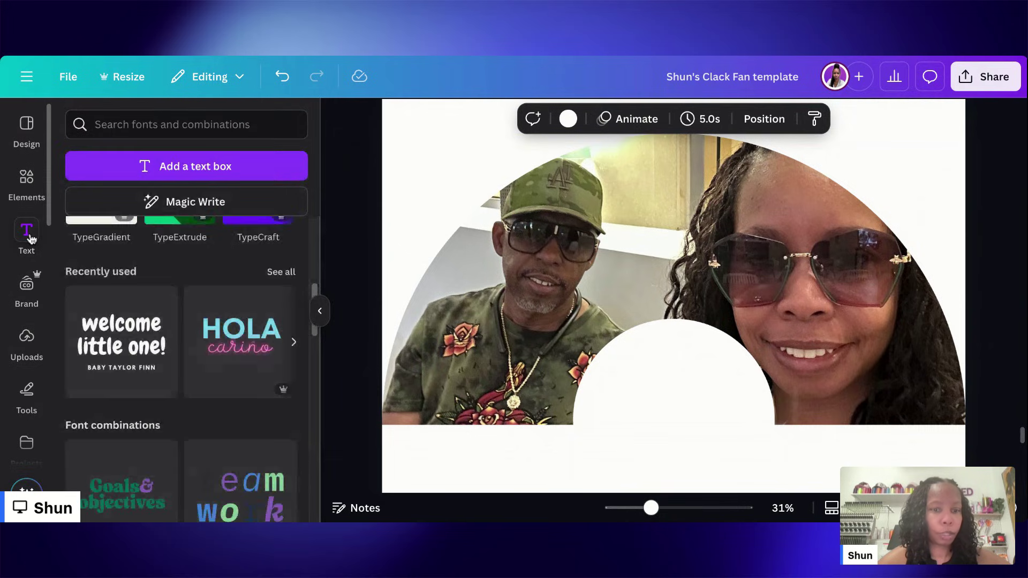
pyautogui.click(242, 337)
pyautogui.moveTo(698, 293); pyautogui.dragTo(639, 261)
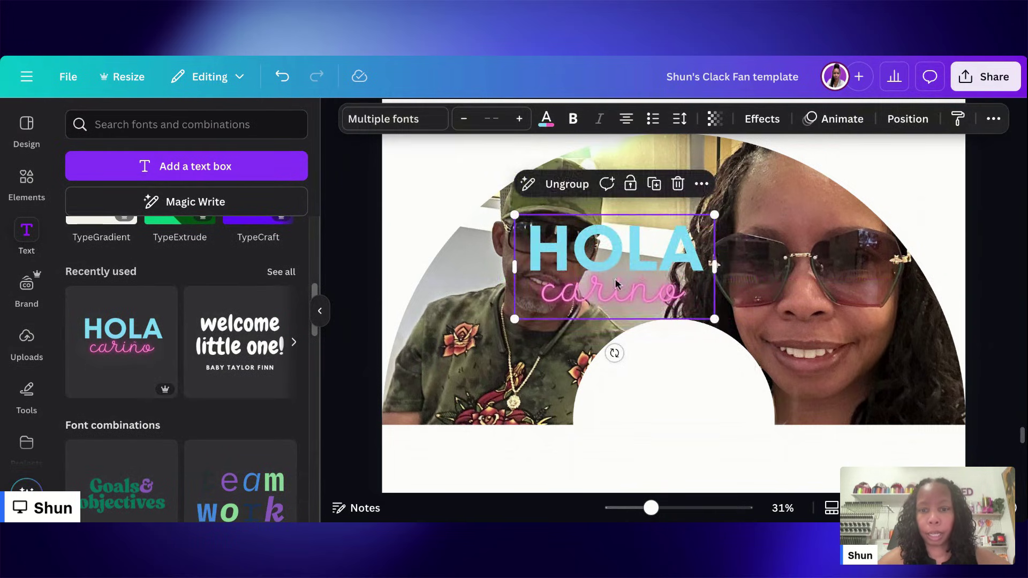
pyautogui.click(566, 183)
pyautogui.click(745, 294)
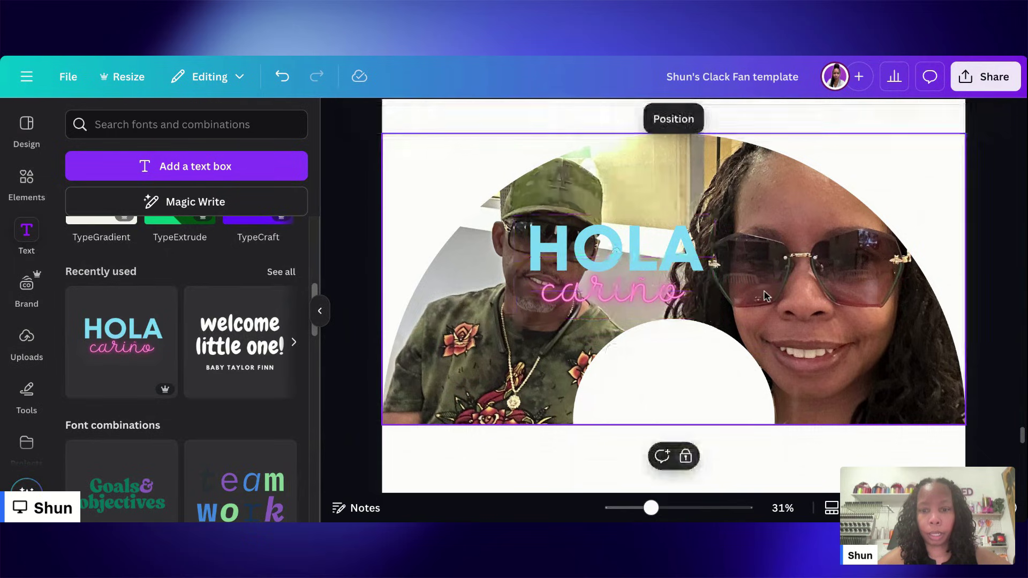
# Step: Delete the "cariño" text and replace the "HOLA" wording with "EST 2017"
pyautogui.click(646, 293)
pyautogui.click(650, 226)
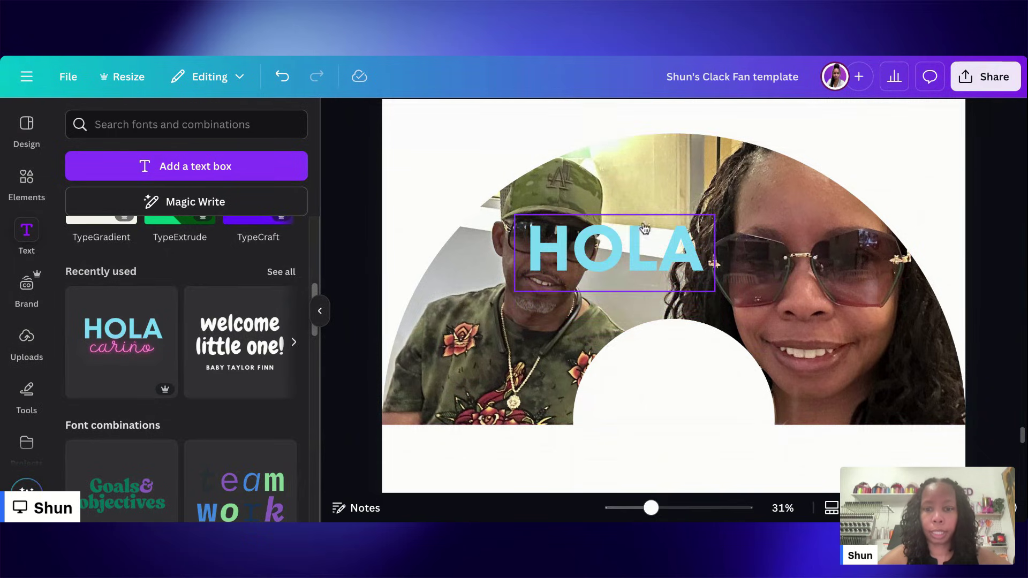
pyautogui.click(634, 255)
pyautogui.doubleClick(633, 254)
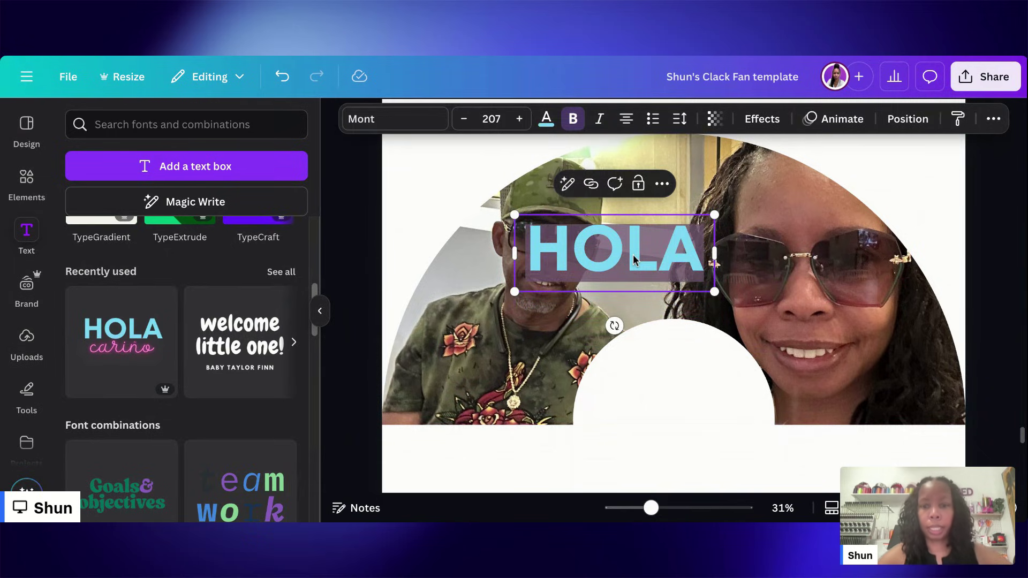
pyautogui.write('EST')
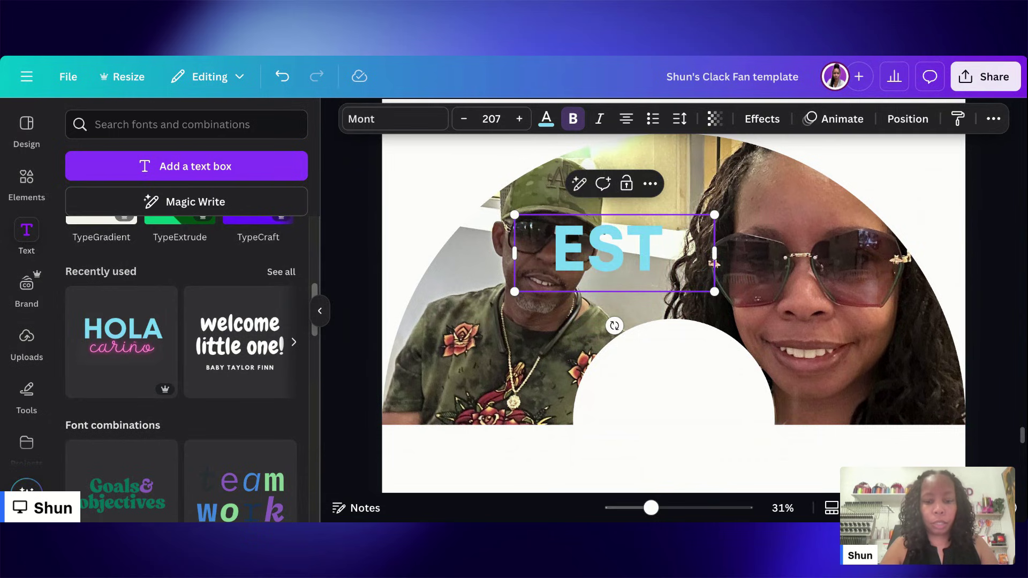
pyautogui.press('Return')
pyautogui.write('2017')
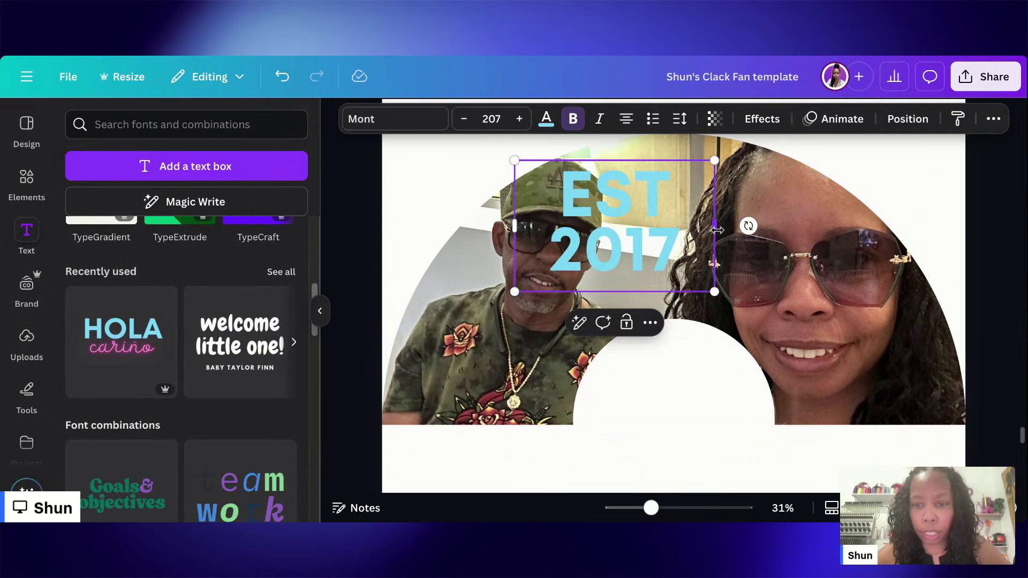
# Step: Widen the "EST 2017" text box to fit one line and shrink the text to size 99
pyautogui.moveTo(714, 226); pyautogui.dragTo(804, 231)
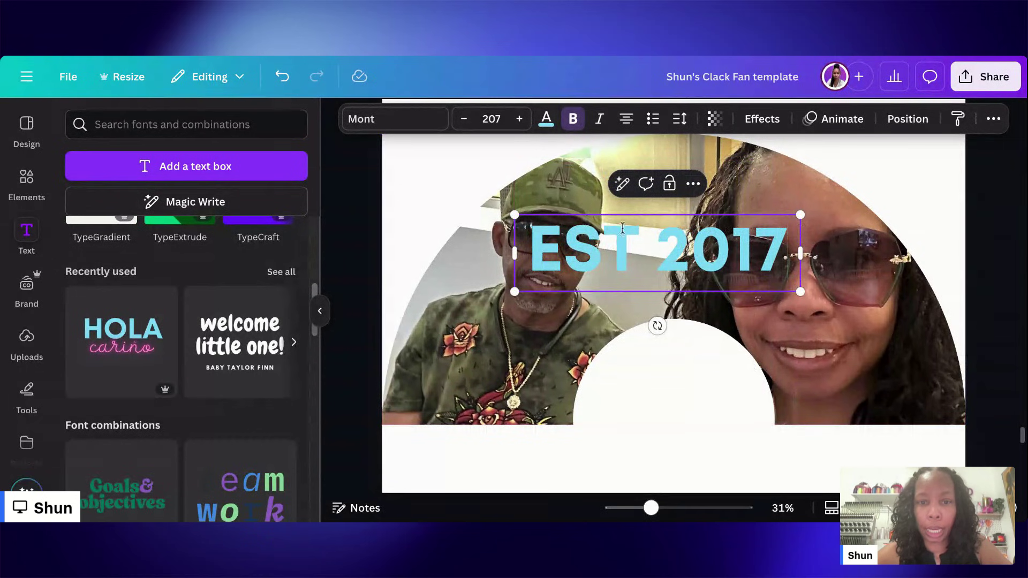
pyautogui.click(463, 119)
pyautogui.click(464, 118)
pyautogui.click(463, 119)
pyautogui.click(464, 119)
pyautogui.click(464, 119)
pyautogui.click(464, 118)
pyautogui.click(464, 119)
pyautogui.click(464, 118)
pyautogui.click(463, 118)
pyautogui.click(464, 119)
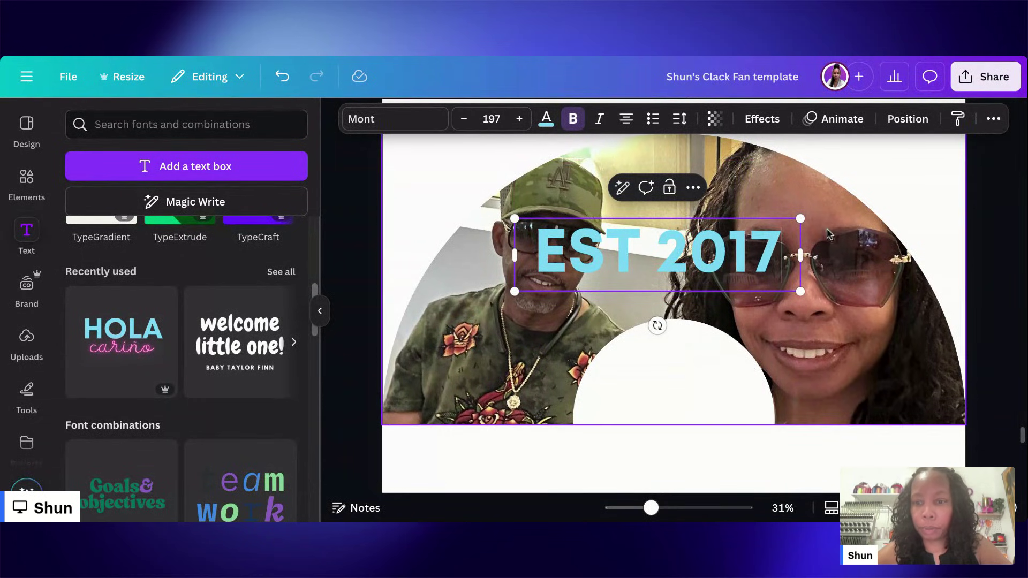
pyautogui.moveTo(799, 217); pyautogui.dragTo(657, 255)
# Step: Recolour the "EST 2017" text white and move it to the fan's lower left section, over the man's shirt
pyautogui.tripleClick(609, 273)
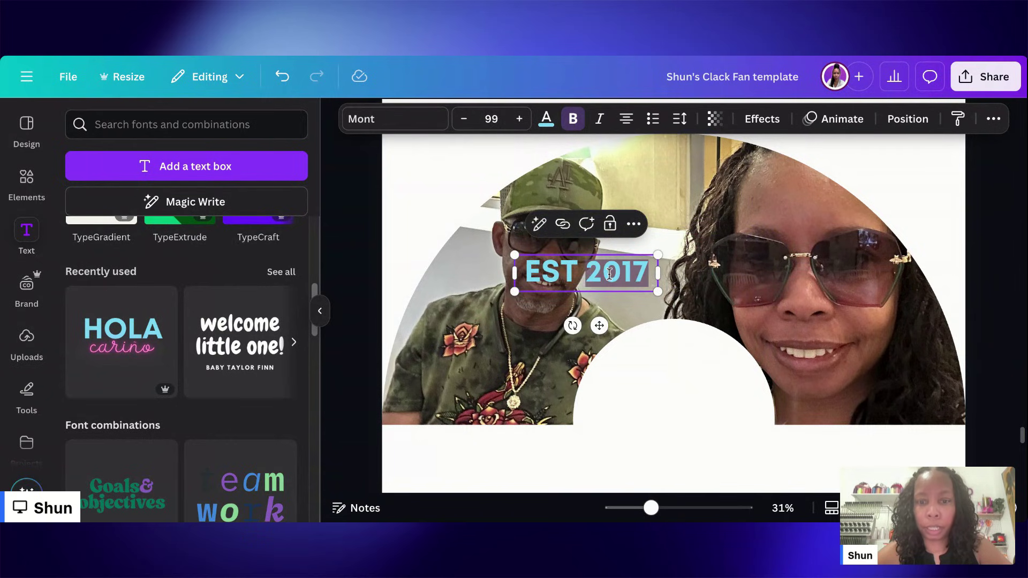
pyautogui.click(541, 126)
pyautogui.click(161, 308)
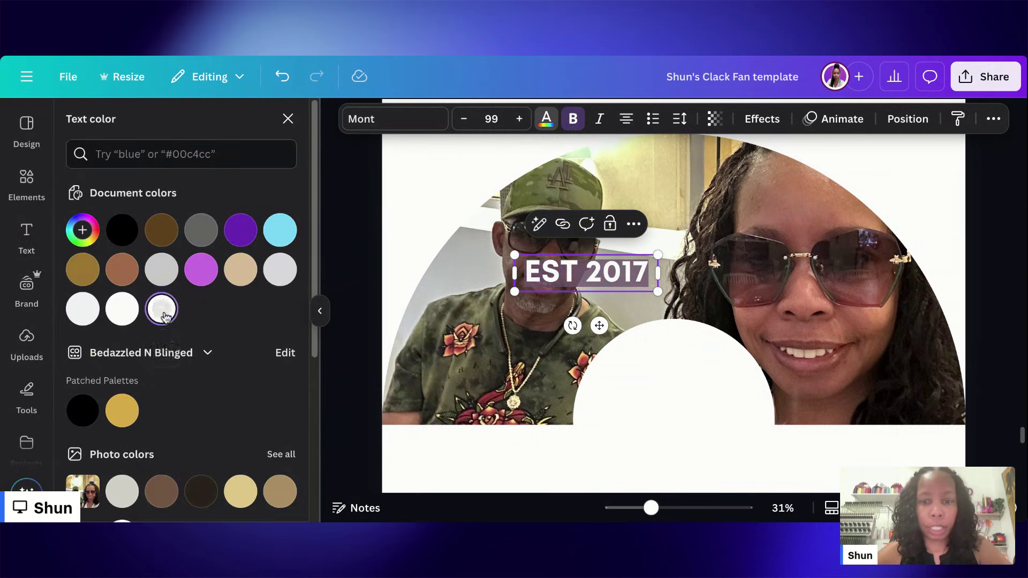
pyautogui.moveTo(599, 319); pyautogui.dragTo(500, 452)
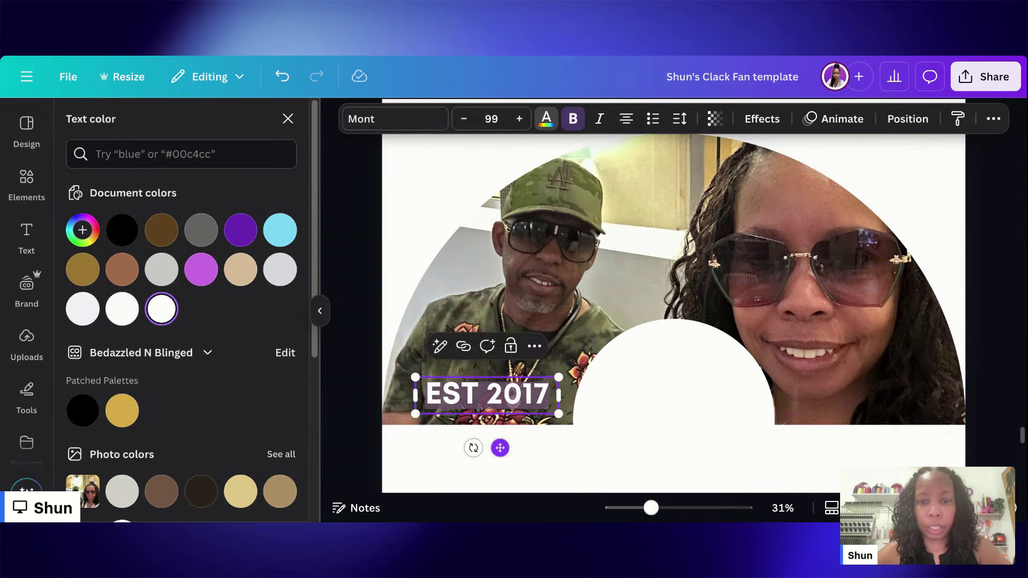
# Step: Apply the Background effect to the "EST 2017" text and colour the background reddish brown from the document colors
pyautogui.click(762, 119)
pyautogui.scroll(-2, 149, 411)
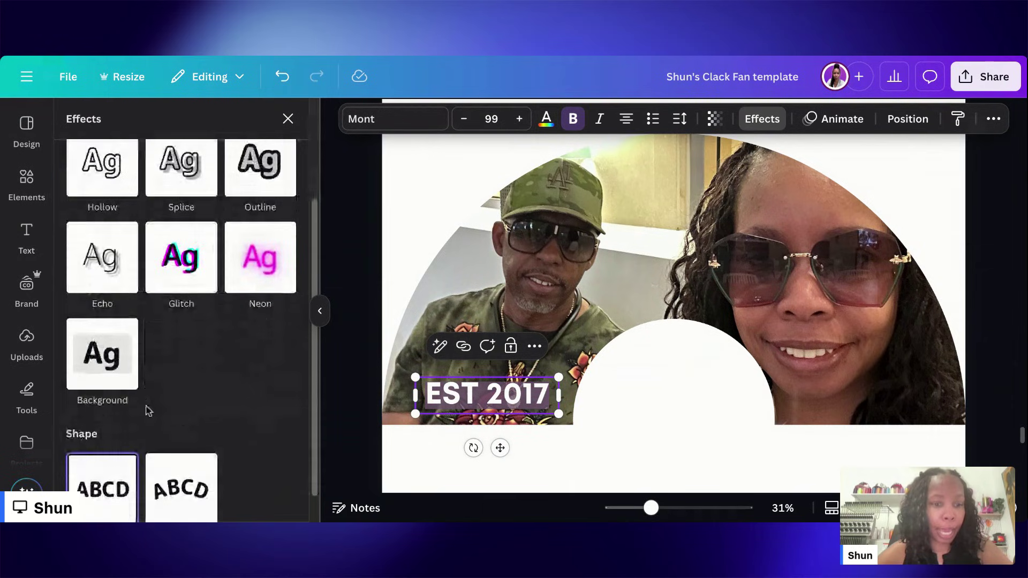
pyautogui.click(116, 355)
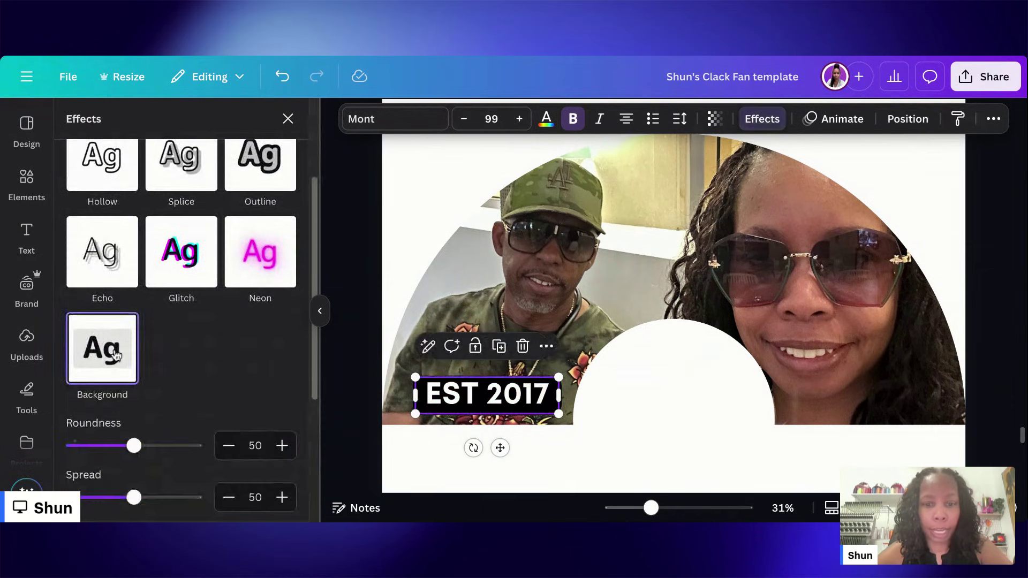
pyautogui.scroll(-3, 252, 439)
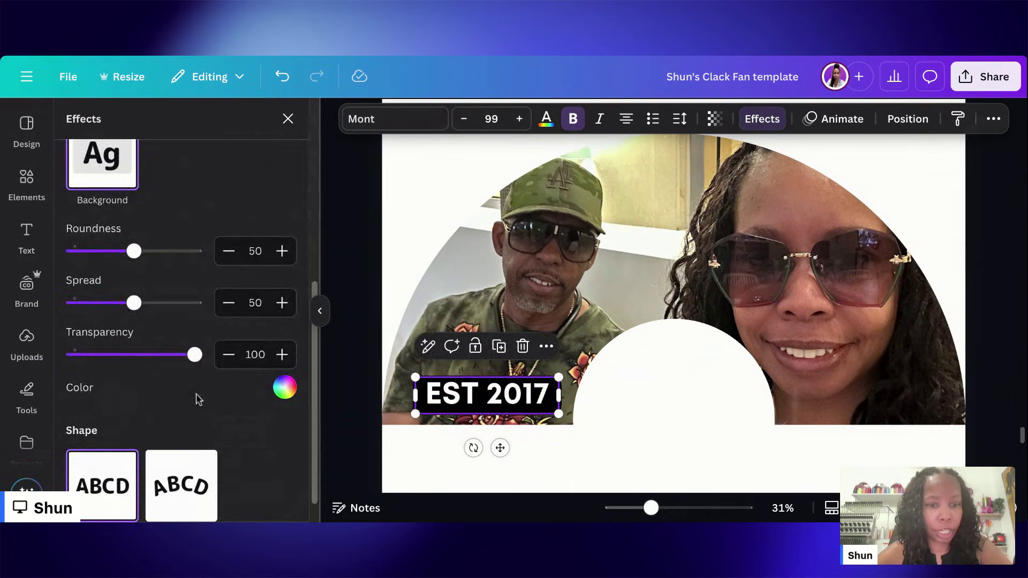
pyautogui.click(284, 387)
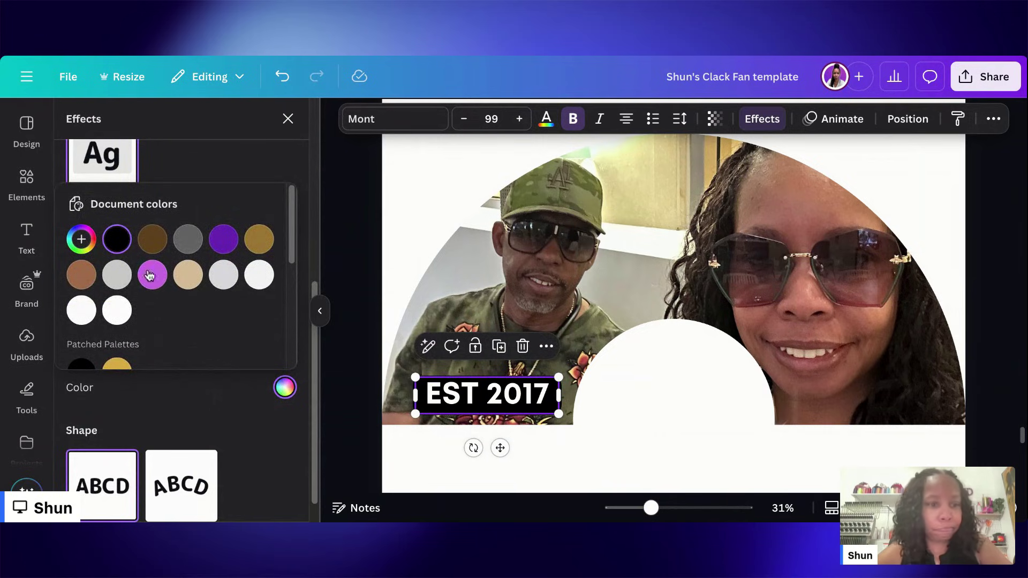
pyautogui.click(80, 276)
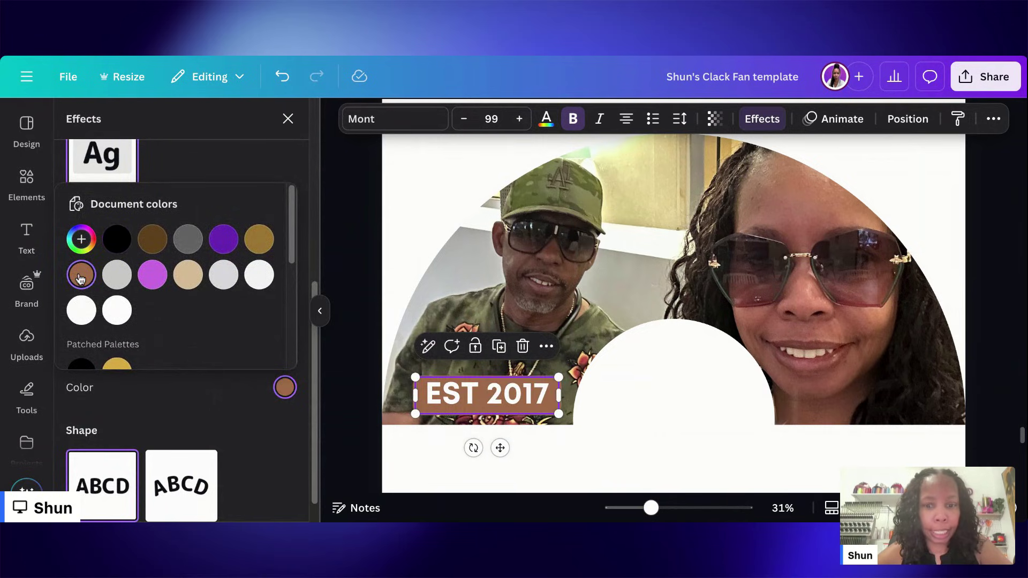
# Step: Nudge the "EST 2017" label slightly towards the fan's left edge and deselect it
pyautogui.click(26, 235)
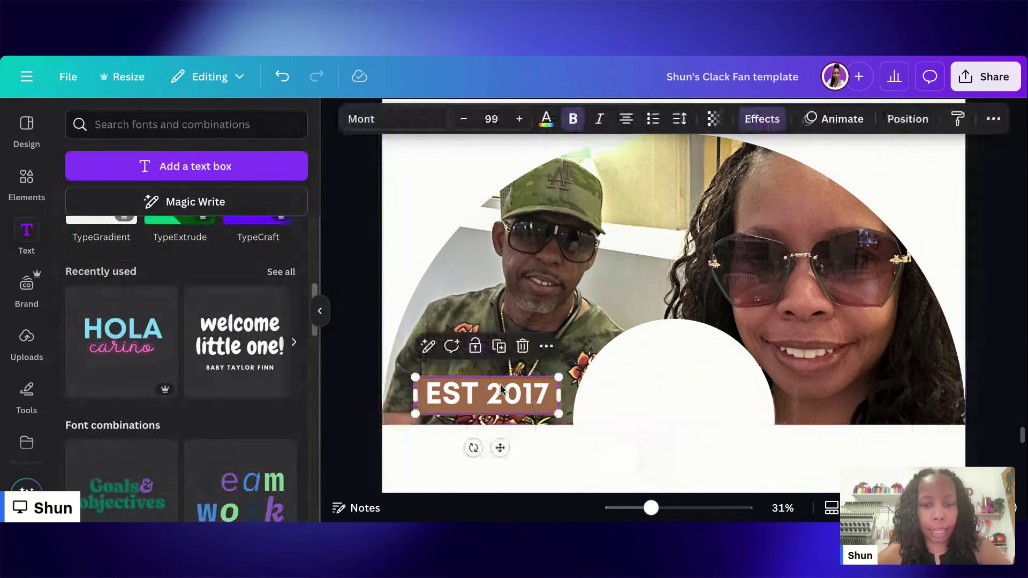
pyautogui.moveTo(500, 447); pyautogui.dragTo(493, 448)
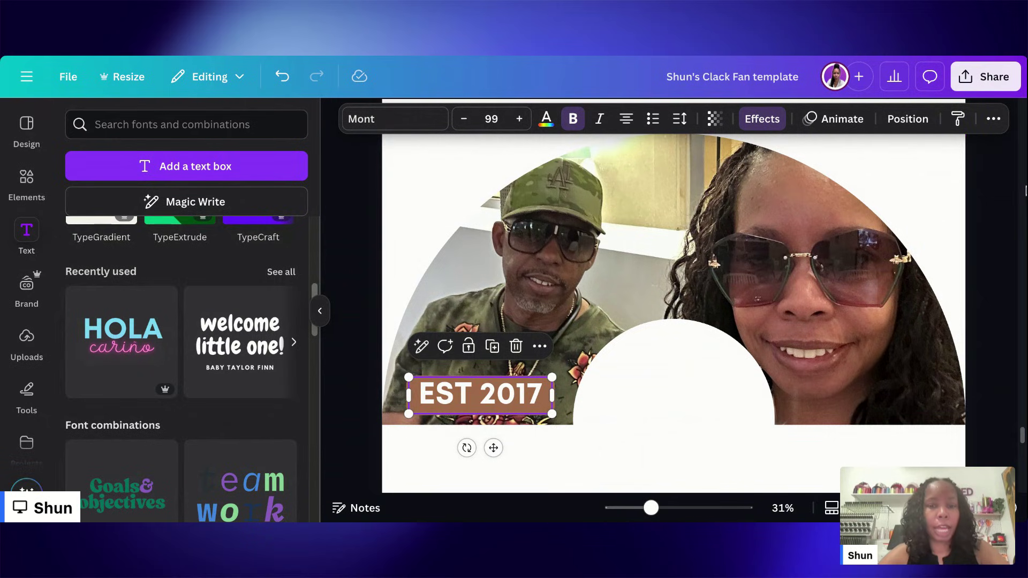
pyautogui.click(892, 172)
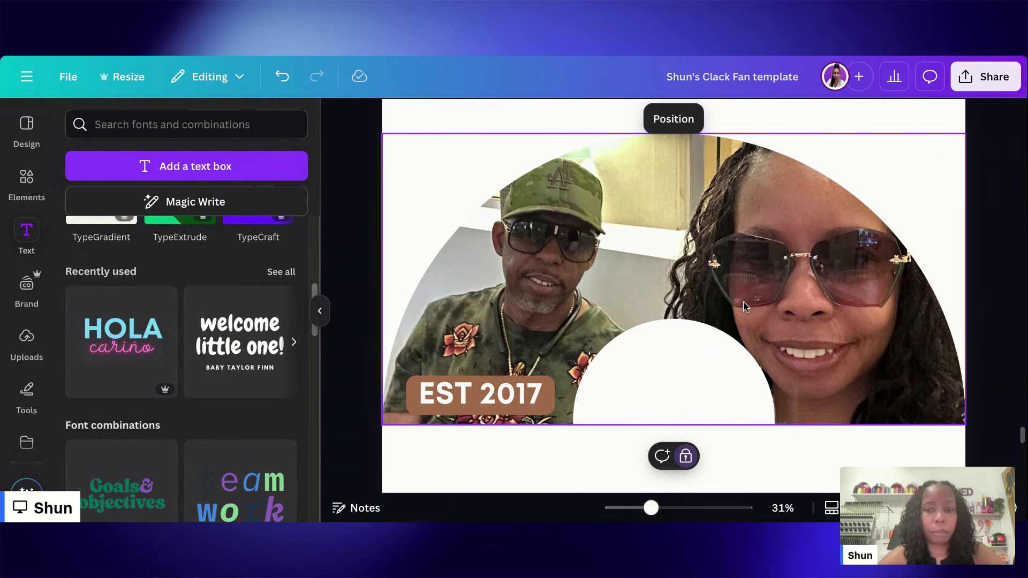
# Step: Review the photo fan design on page 18 and the fan template on page 19
pyautogui.scroll(-5, 743, 303)
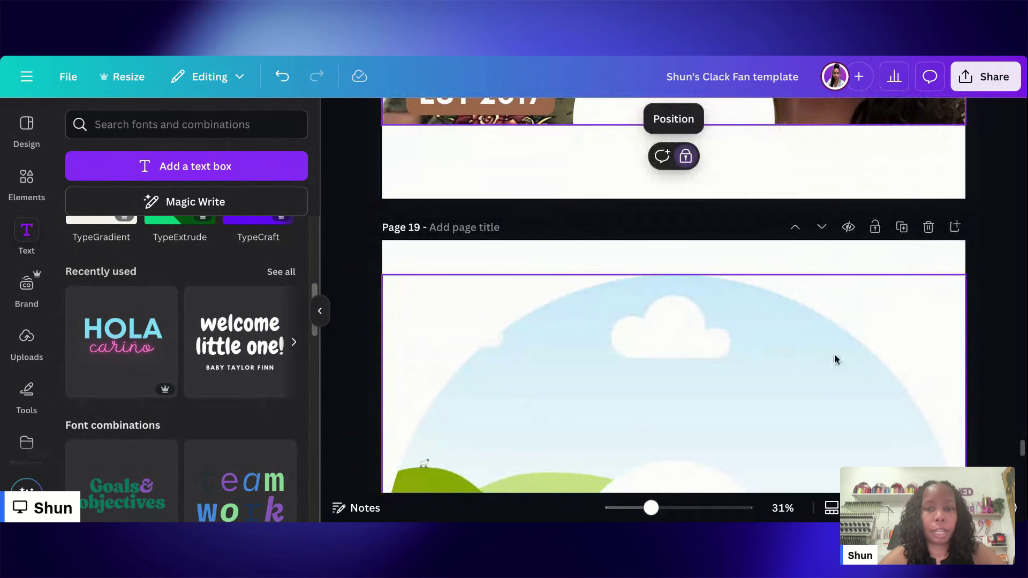
pyautogui.scroll(3, 834, 355)
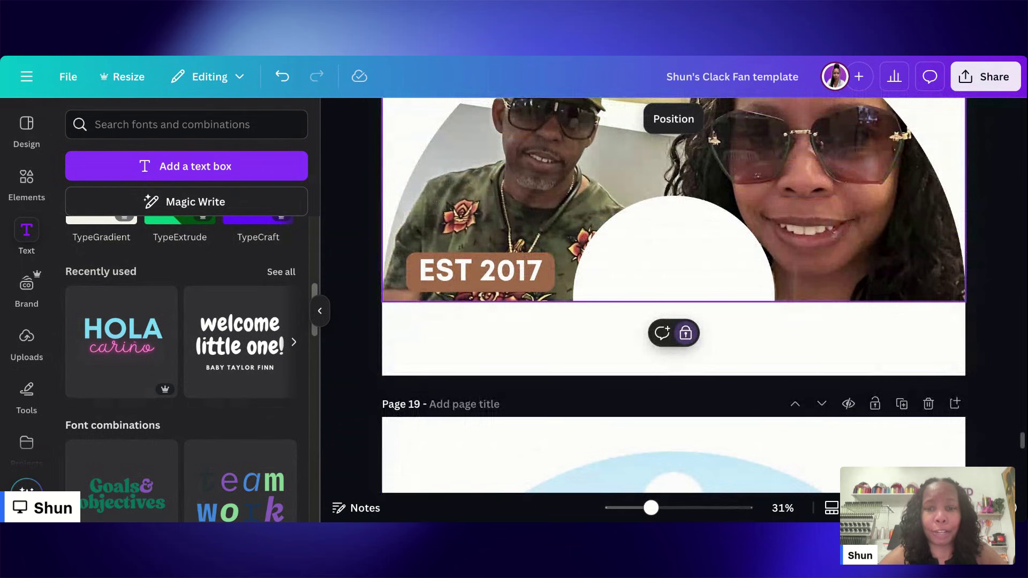
pyautogui.scroll(-1, 671, 184)
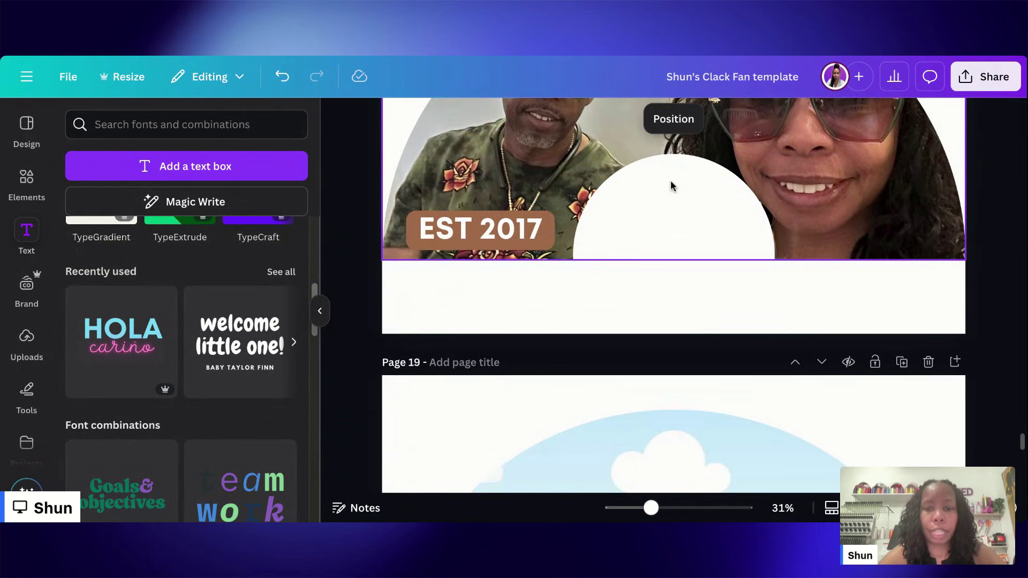
pyautogui.scroll(5, 670, 187)
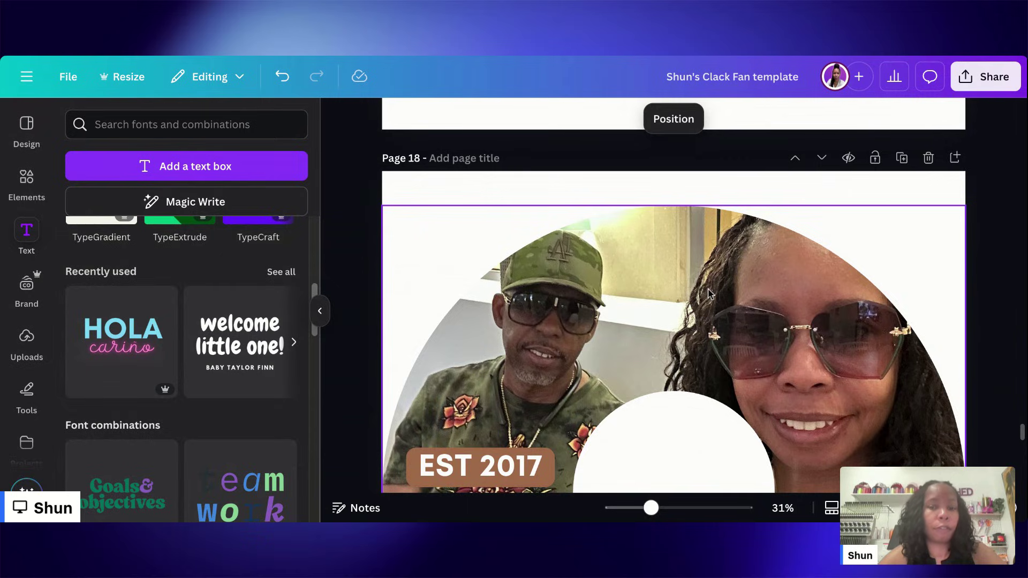
pyautogui.scroll(-1, 709, 293)
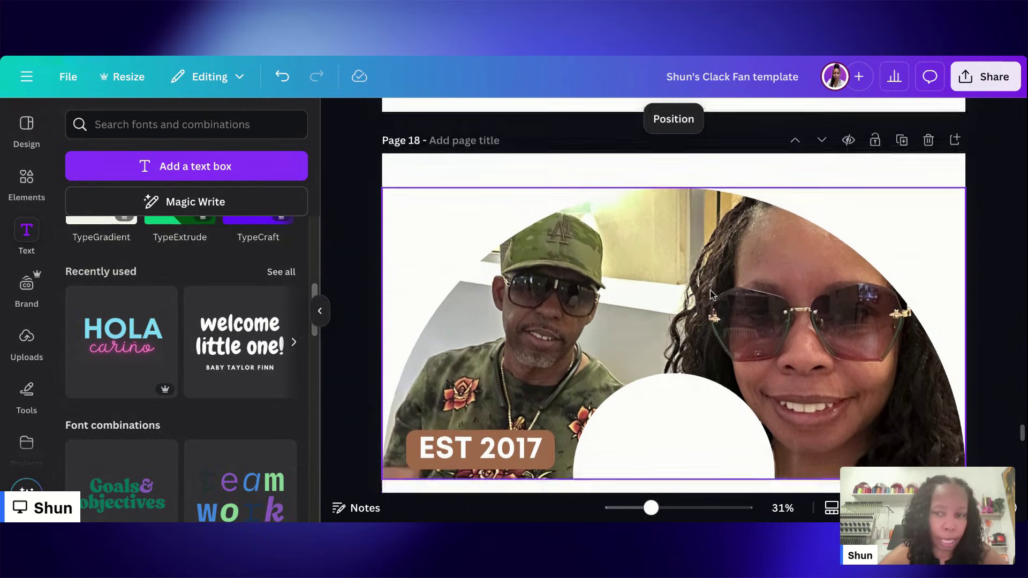
pyautogui.scroll(-5, 709, 293)
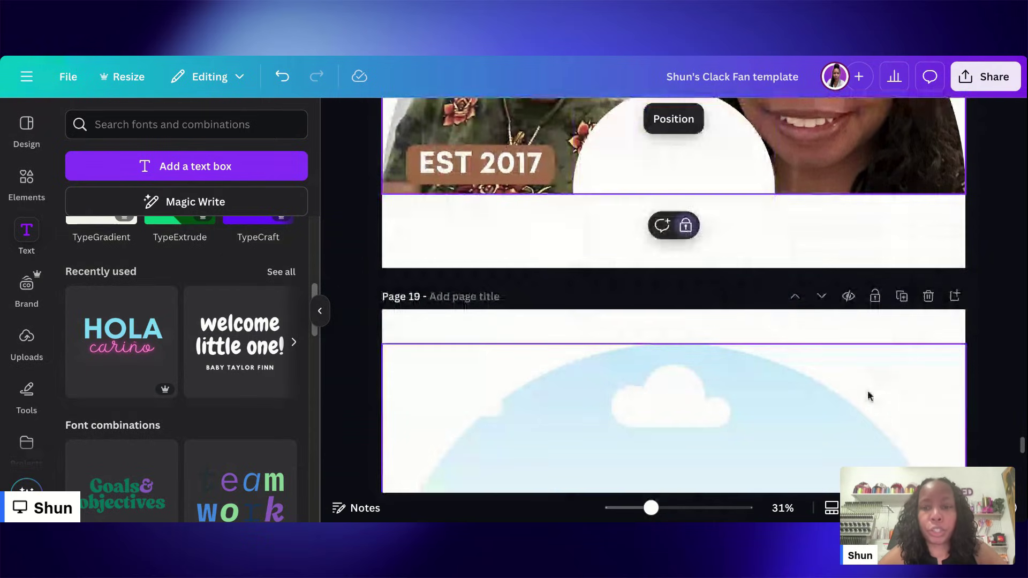
pyautogui.click(918, 284)
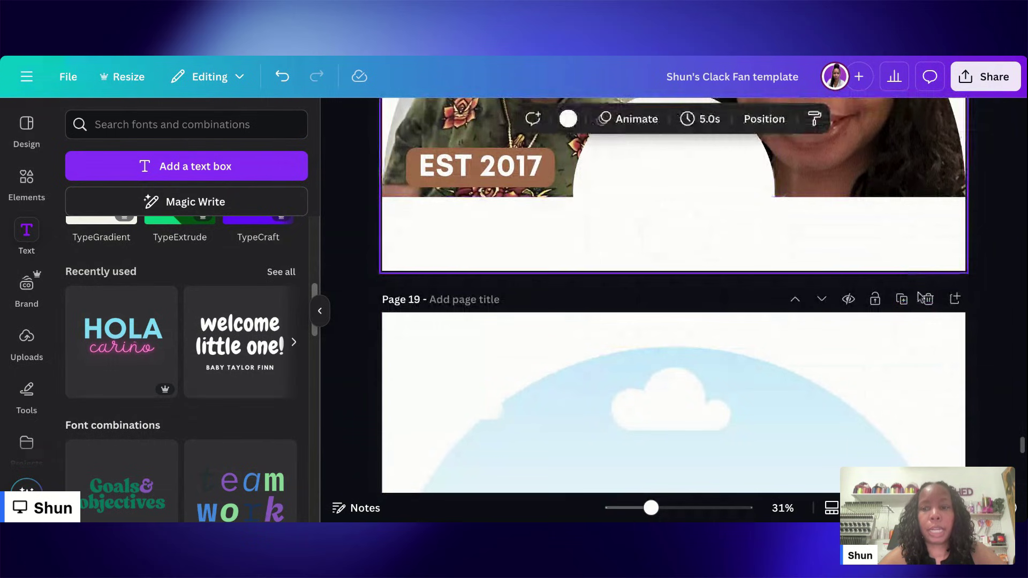
pyautogui.scroll(1, 920, 300)
pyautogui.scroll(1, 921, 311)
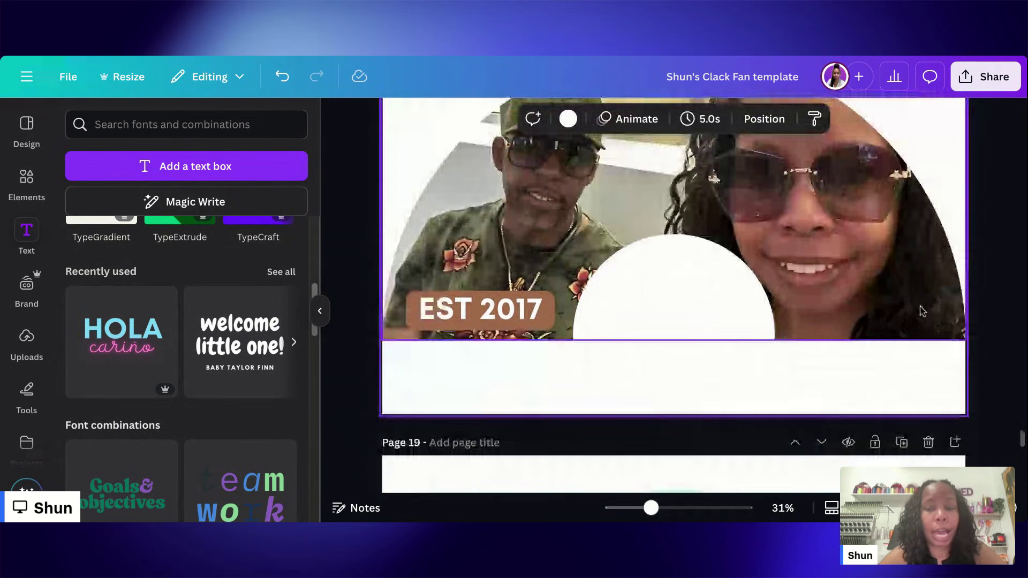
# Step: Look back through the finished fan designs, from the couple photo fan on page 18 up to the cowgirl fan on page 16
pyautogui.scroll(2, 910, 327)
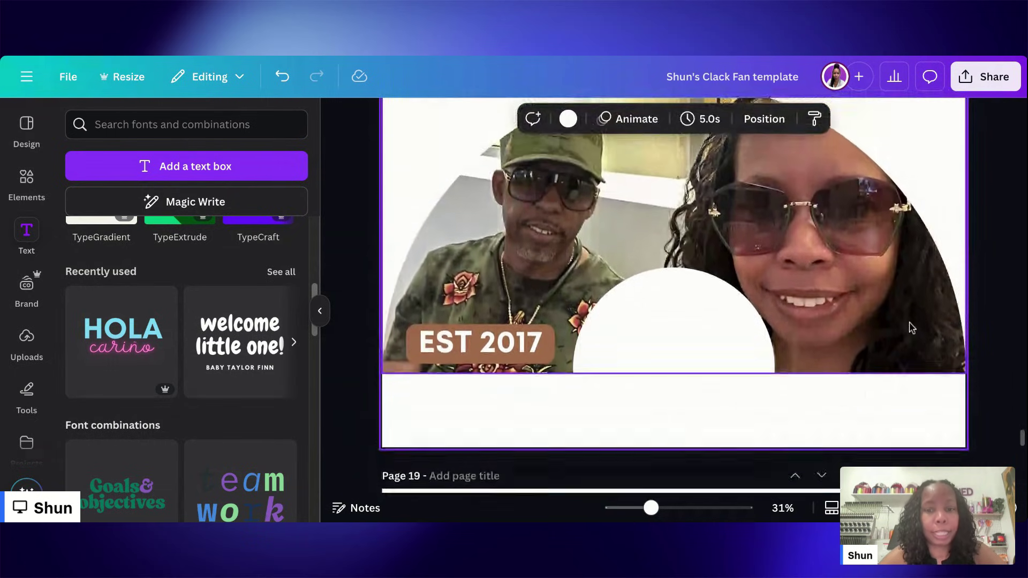
pyautogui.scroll(1, 911, 328)
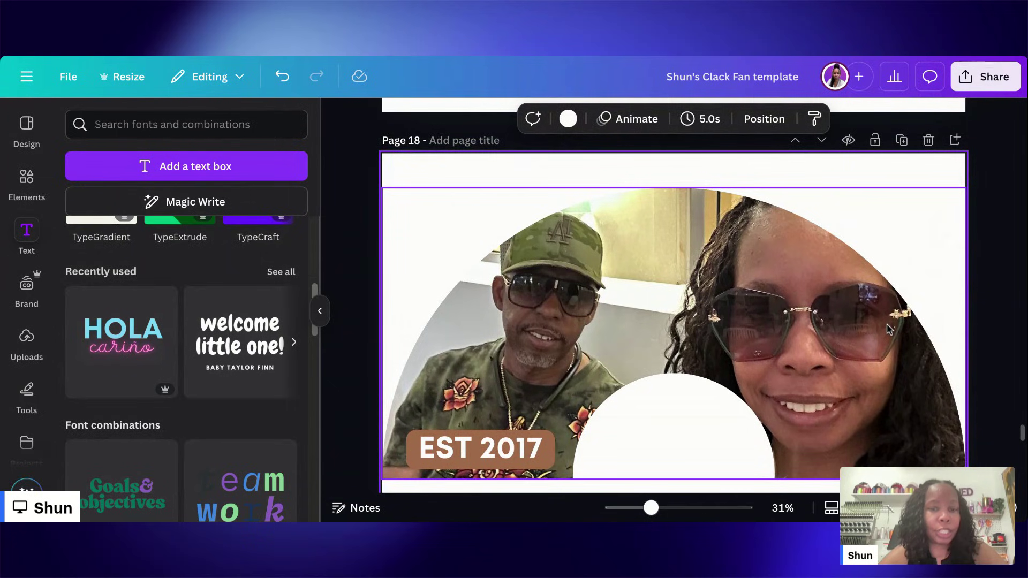
pyautogui.scroll(1, 889, 329)
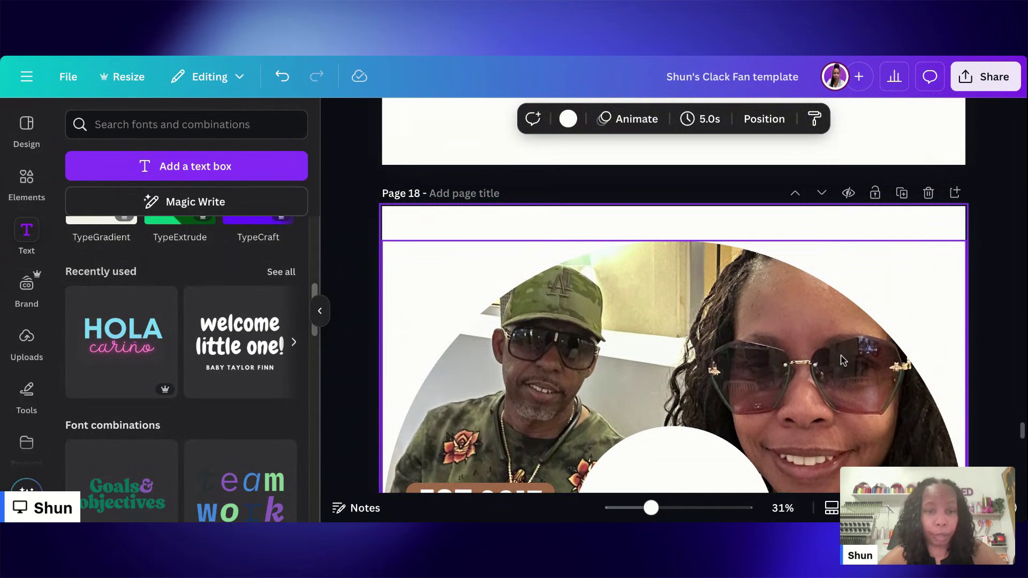
pyautogui.scroll(1, 841, 360)
pyautogui.scroll(1, 841, 360)
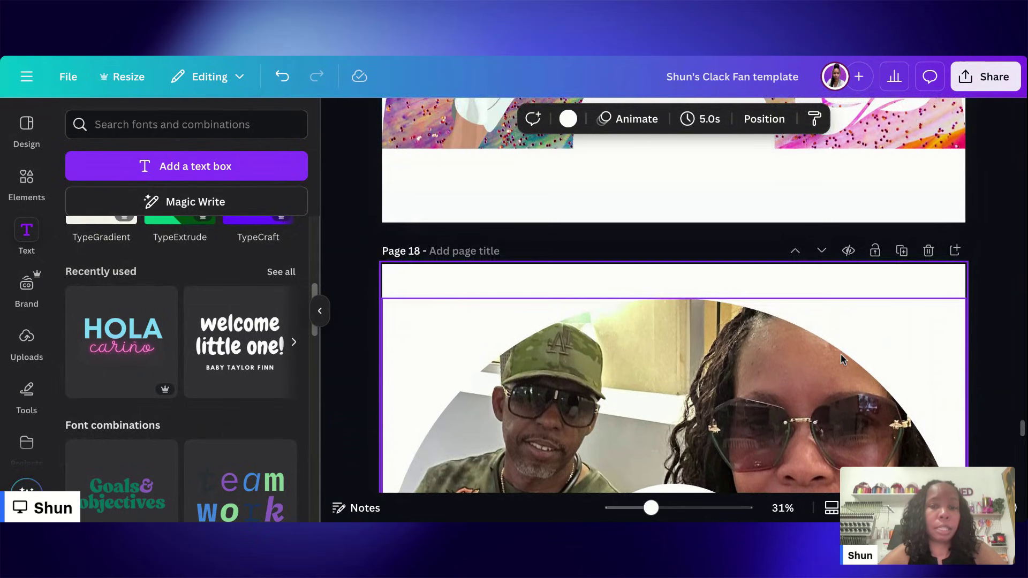
pyautogui.scroll(2, 841, 357)
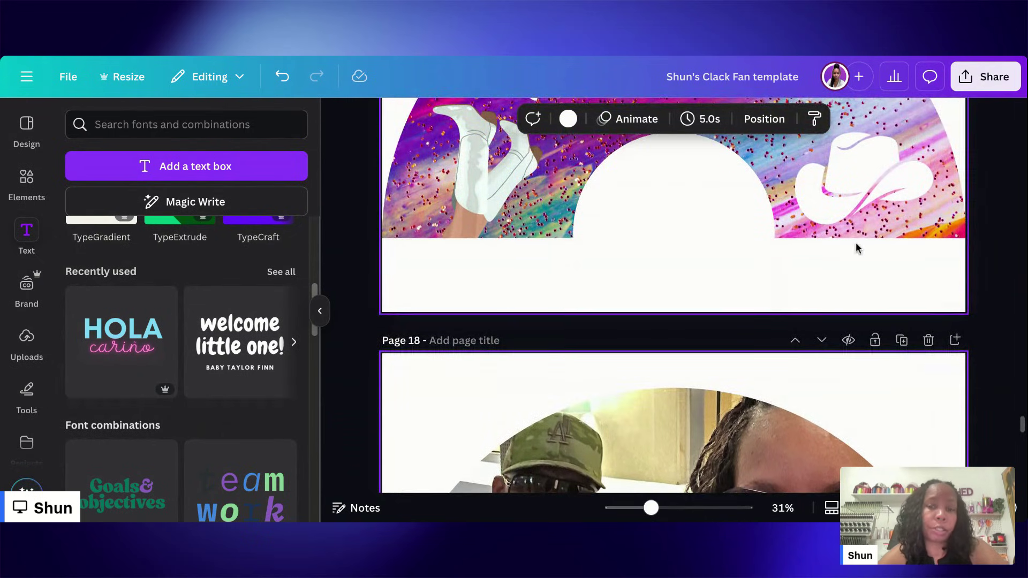
pyautogui.scroll(5, 856, 248)
pyautogui.scroll(10, 856, 248)
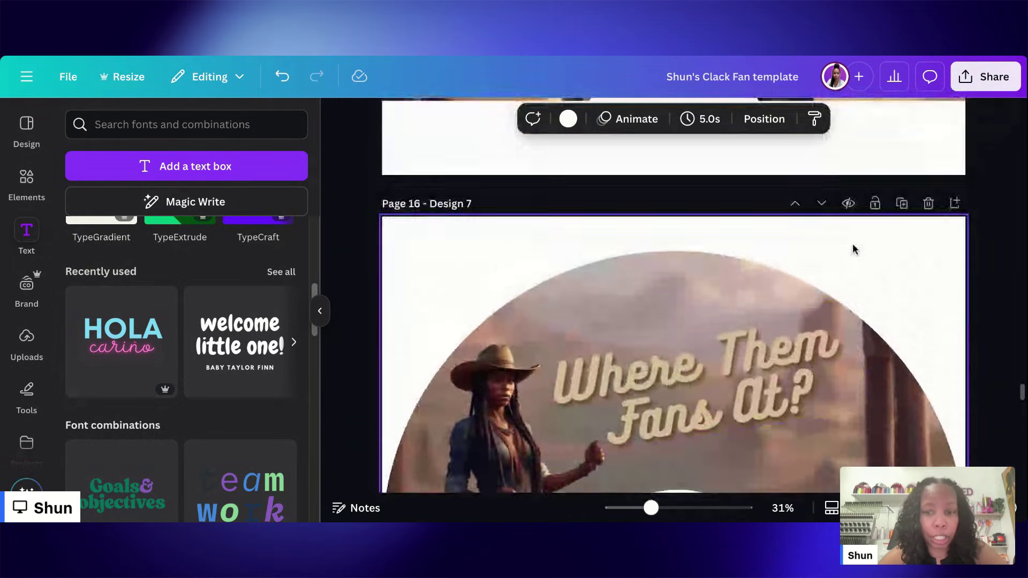
# Step: Examine the "Where Them Fans At?" designs on pages 16 and 17, and return to the "EST 2017" photo fan on page 18
pyautogui.scroll(-3, 852, 244)
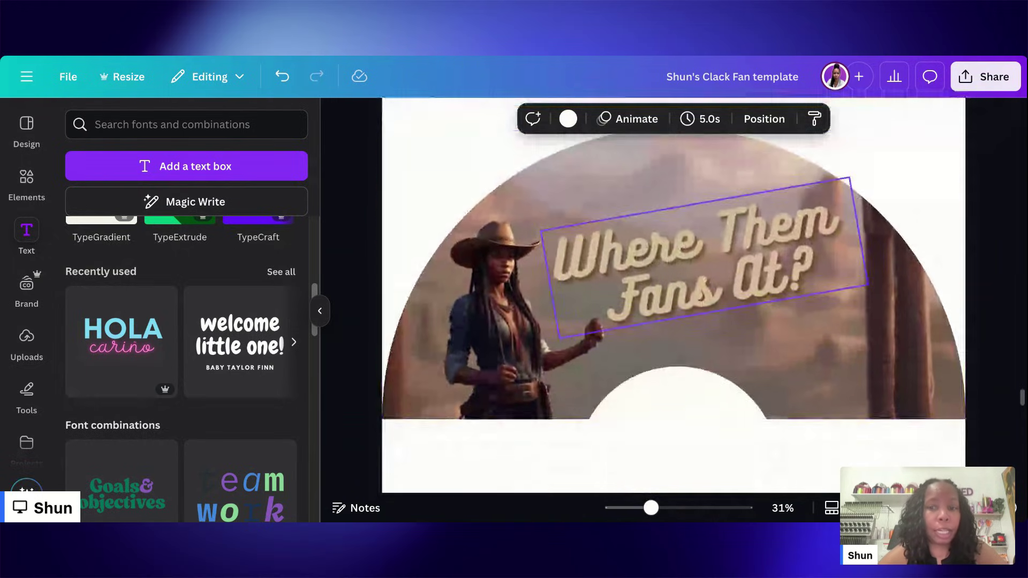
pyautogui.scroll(-3, 852, 244)
pyautogui.scroll(-4, 673, 295)
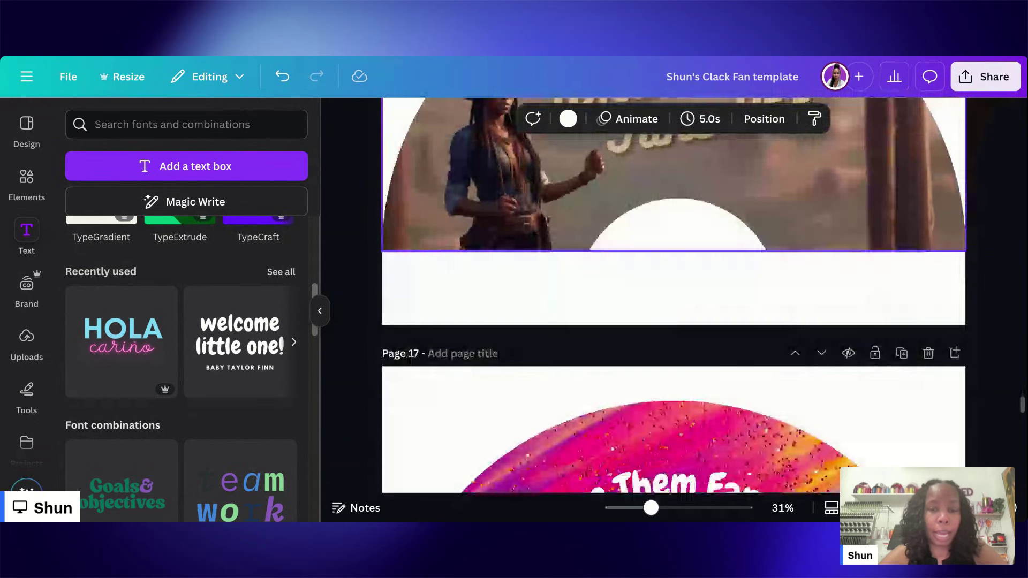
pyautogui.scroll(-2, 749, 227)
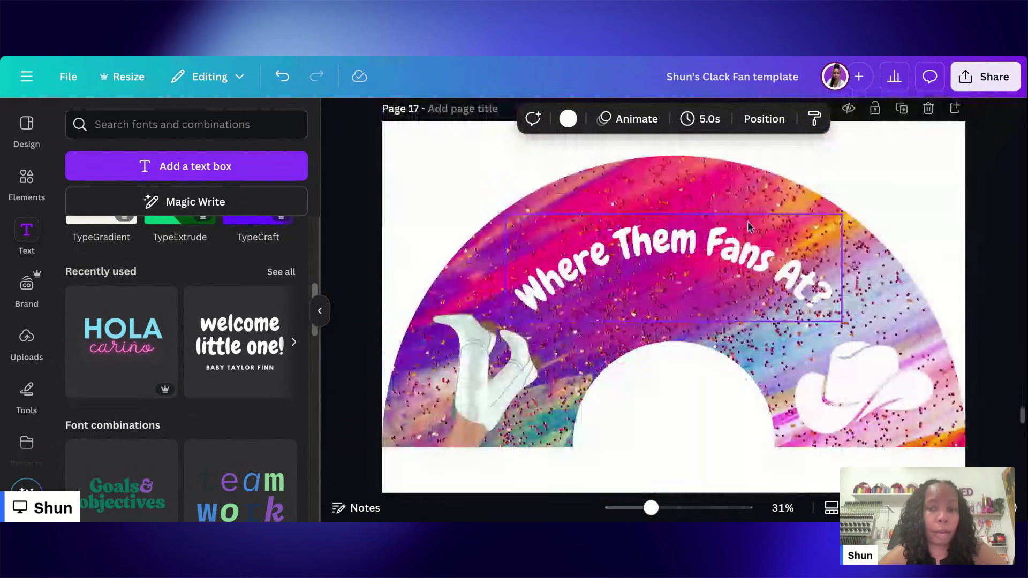
pyautogui.scroll(-2, 900, 285)
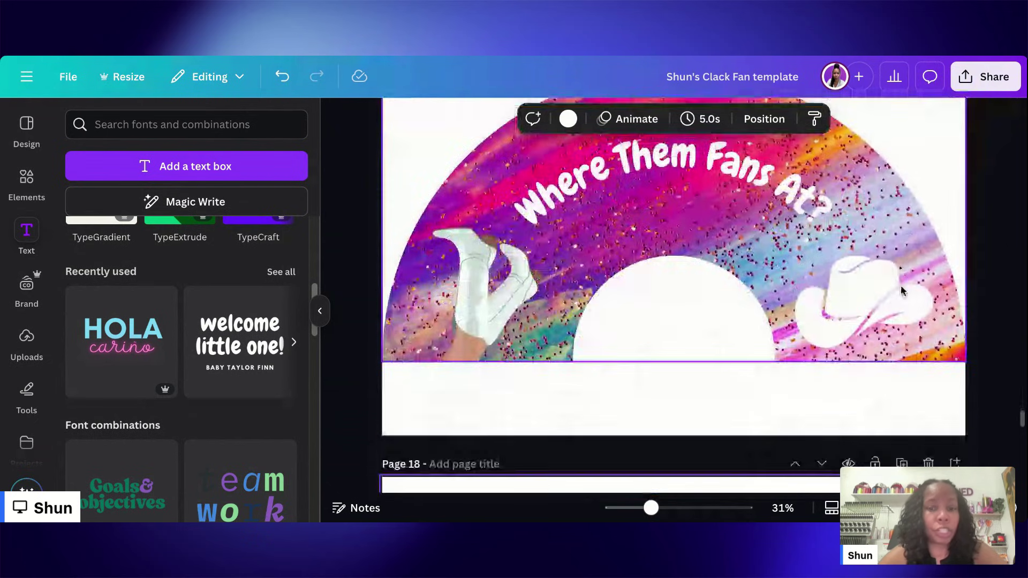
pyautogui.scroll(-3, 900, 290)
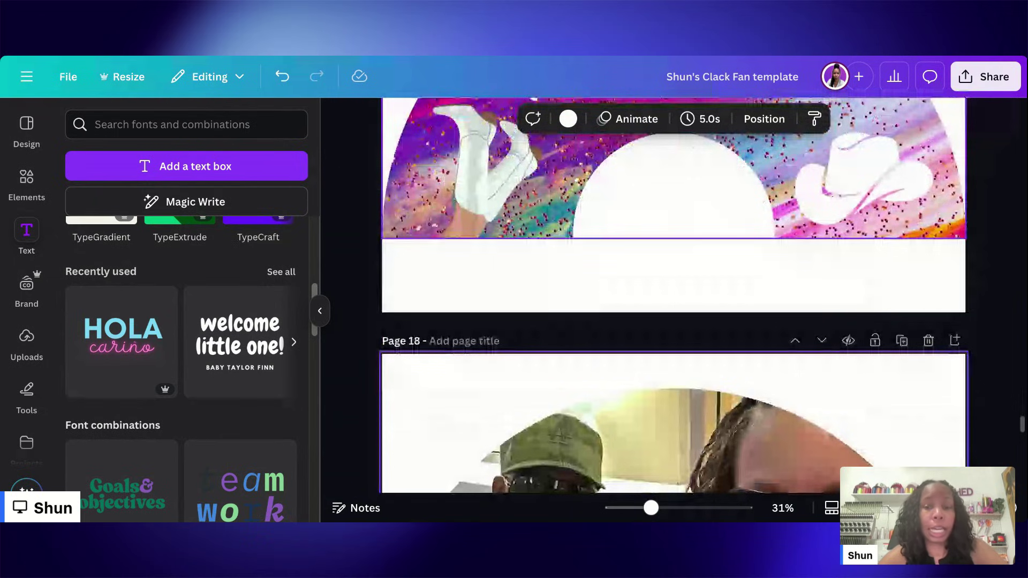
pyautogui.scroll(-2, 901, 289)
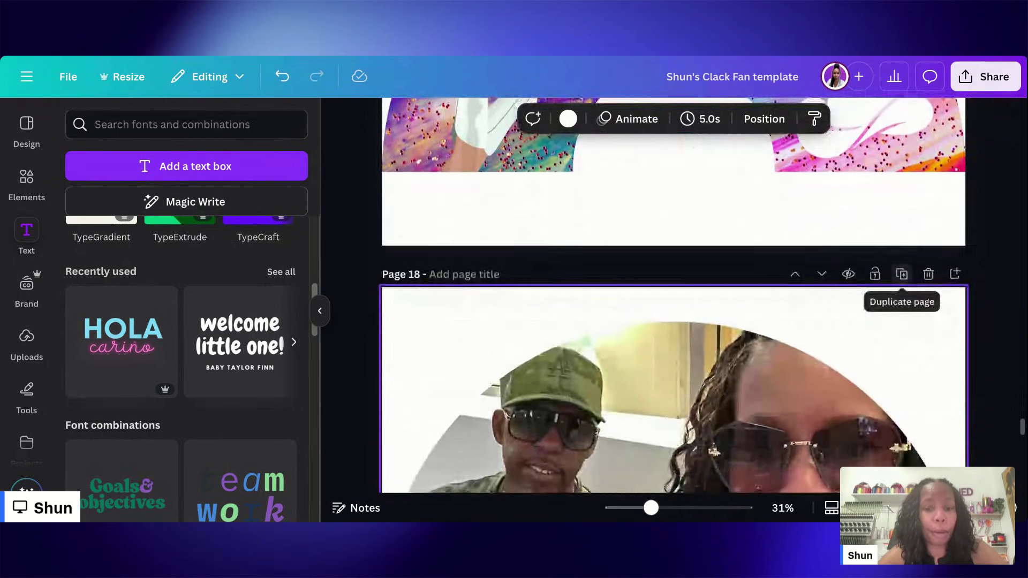
pyautogui.scroll(-2, 901, 289)
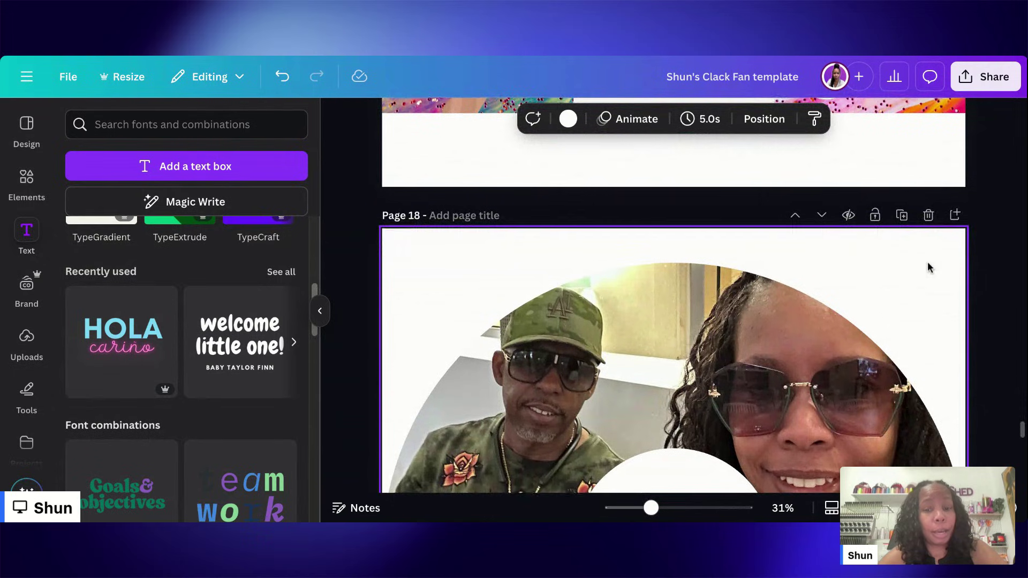
pyautogui.scroll(-2, 929, 267)
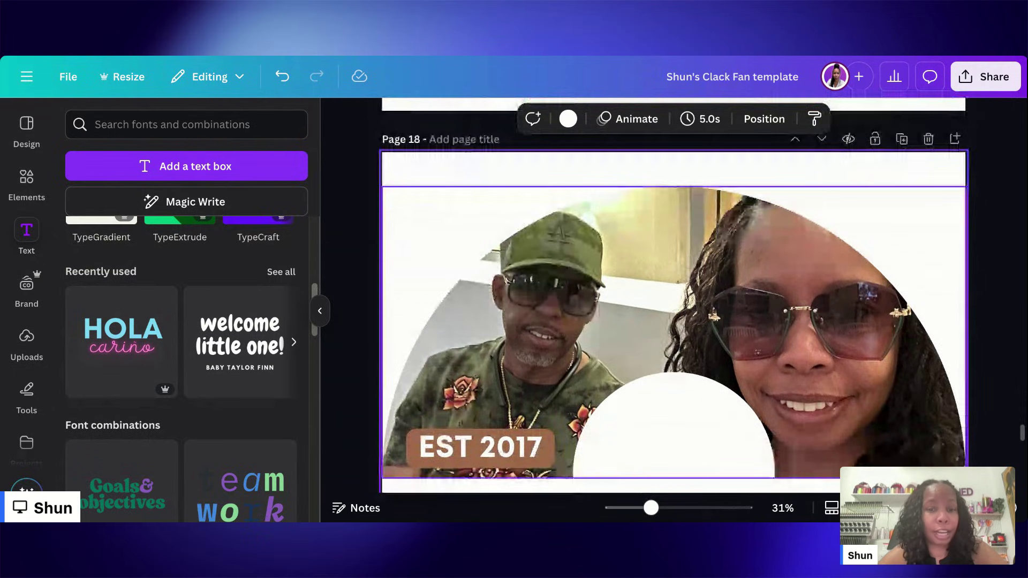